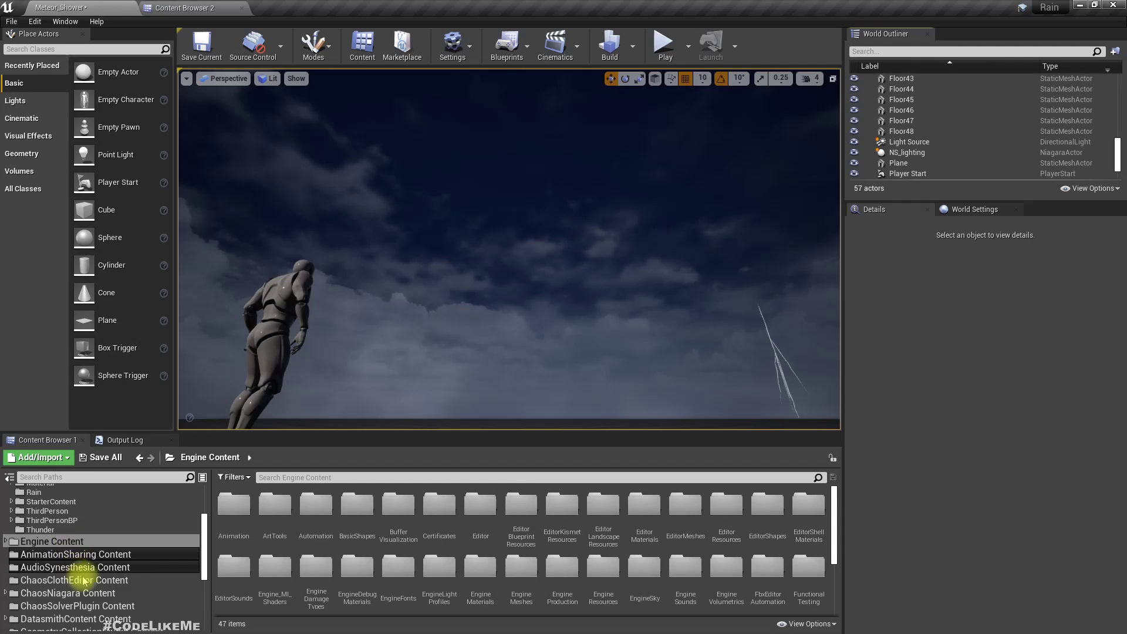
Start creating a new Niagara System asset in the FX folder
scroll(88, 567, "up", 5)
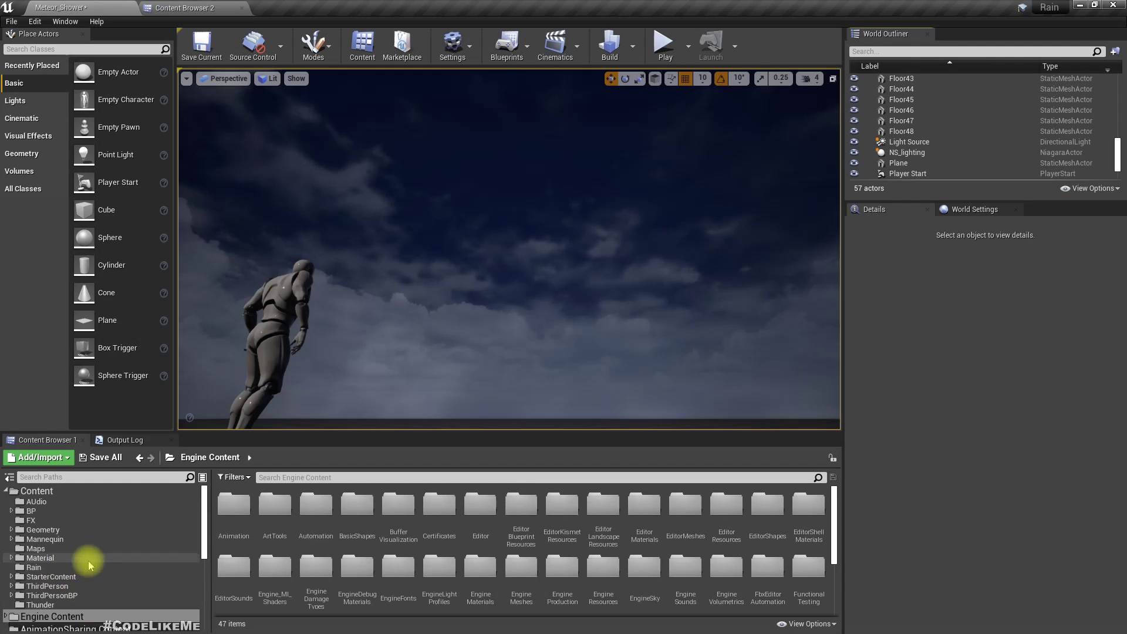
left_click(27, 520)
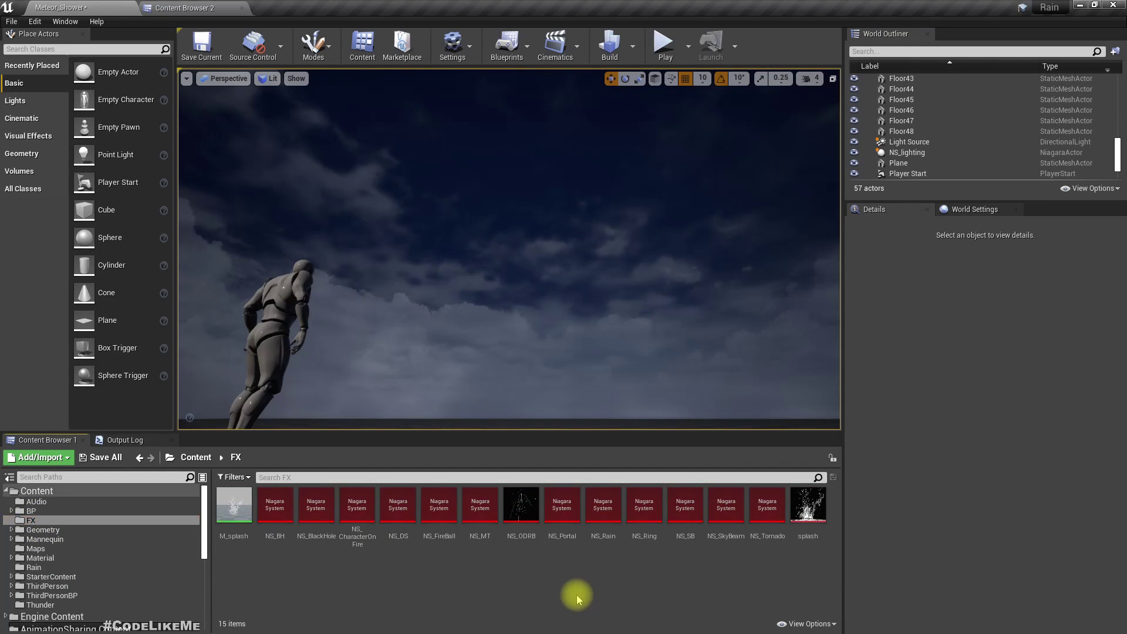
right_click(408, 569)
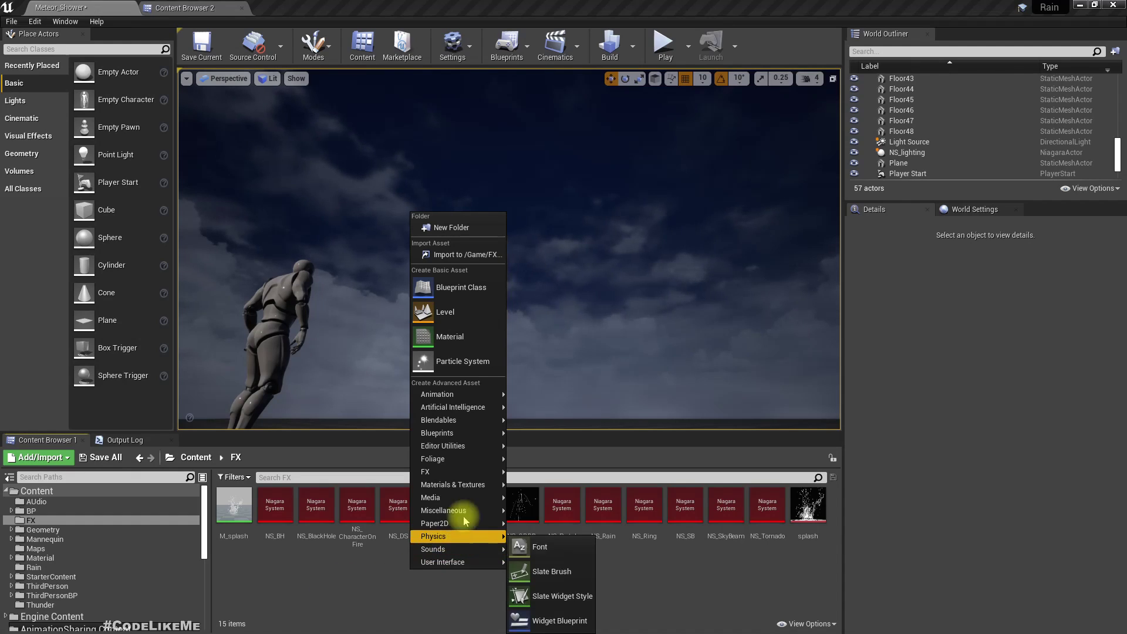
mouse_move(467, 473)
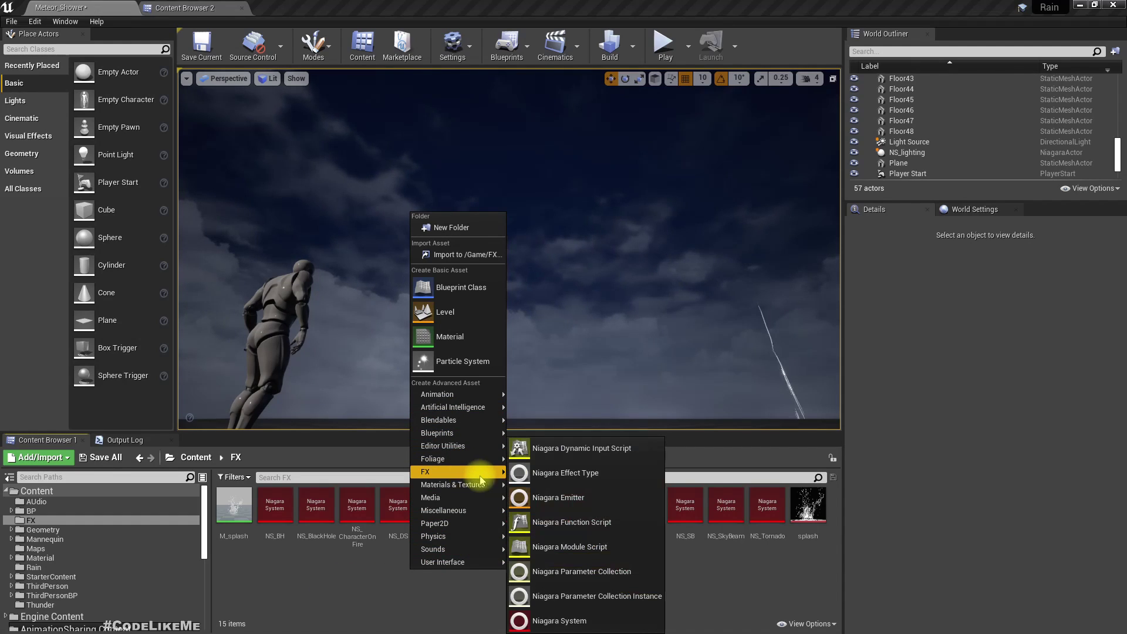
left_click(563, 614)
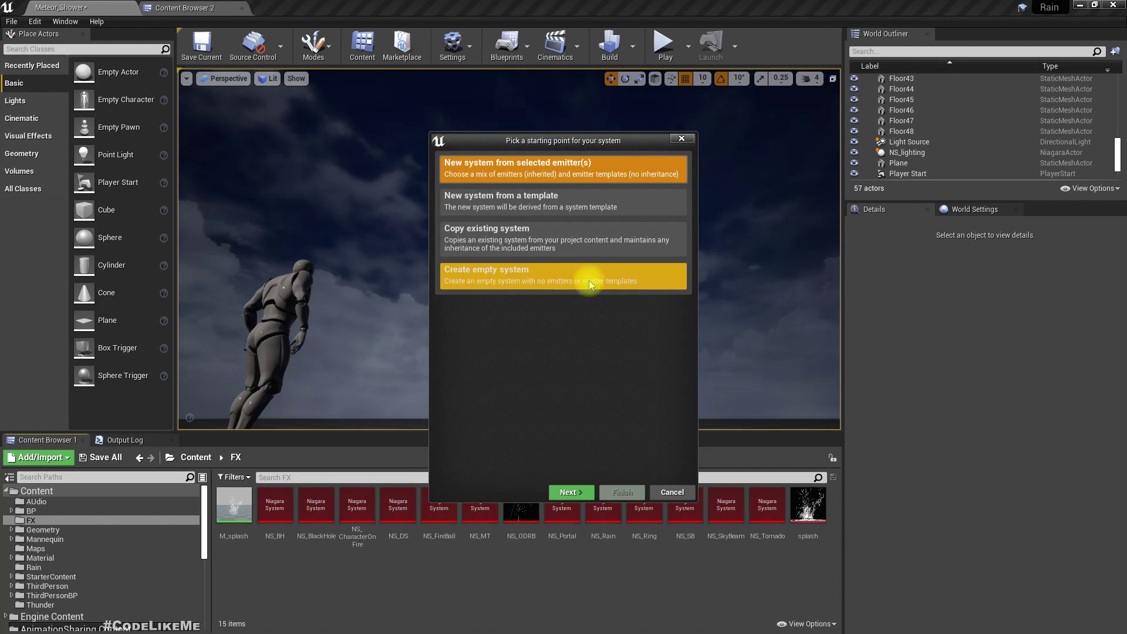
Build the system from the Fountain emitter, name it NS_MeteorShower, and dock its editor beside the level
left_click(568, 492)
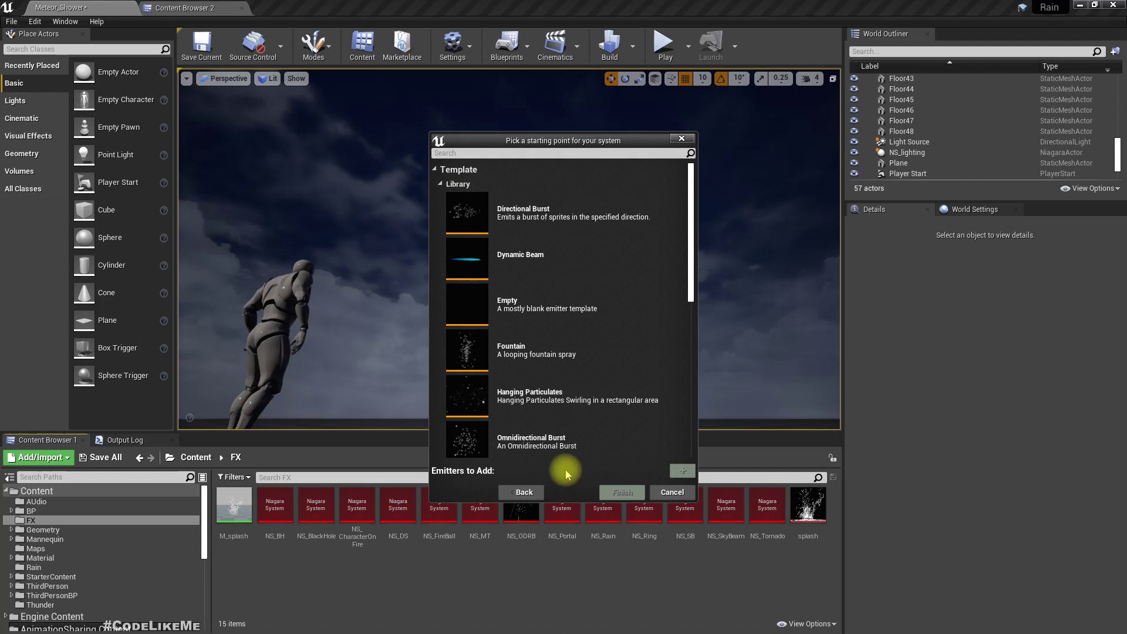
left_click(534, 347)
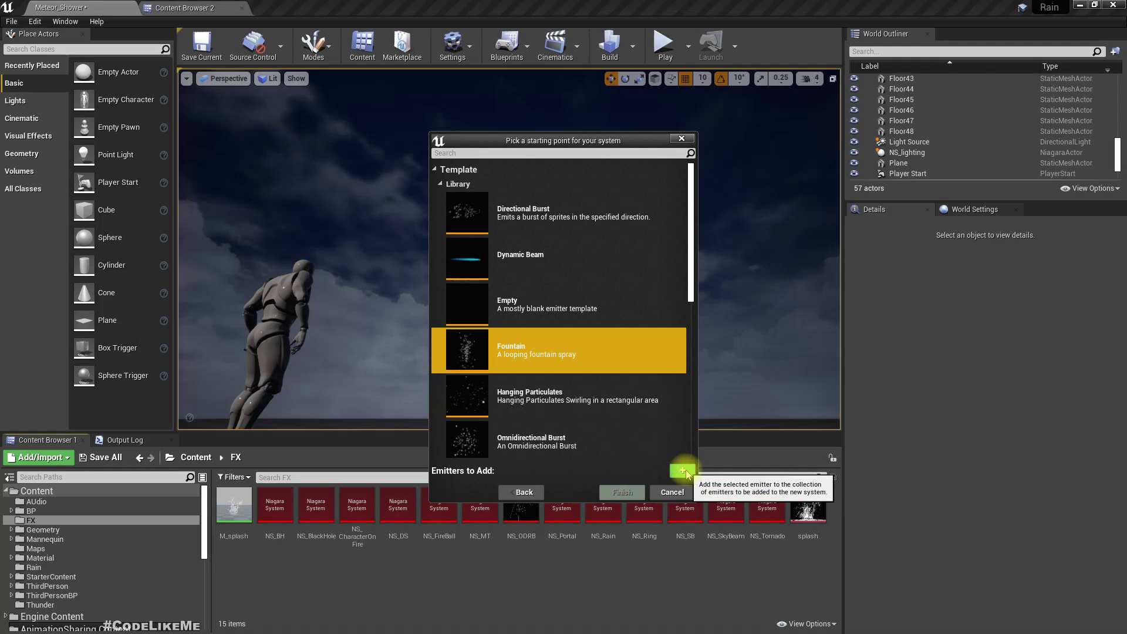
left_click(683, 472)
left_click(624, 491)
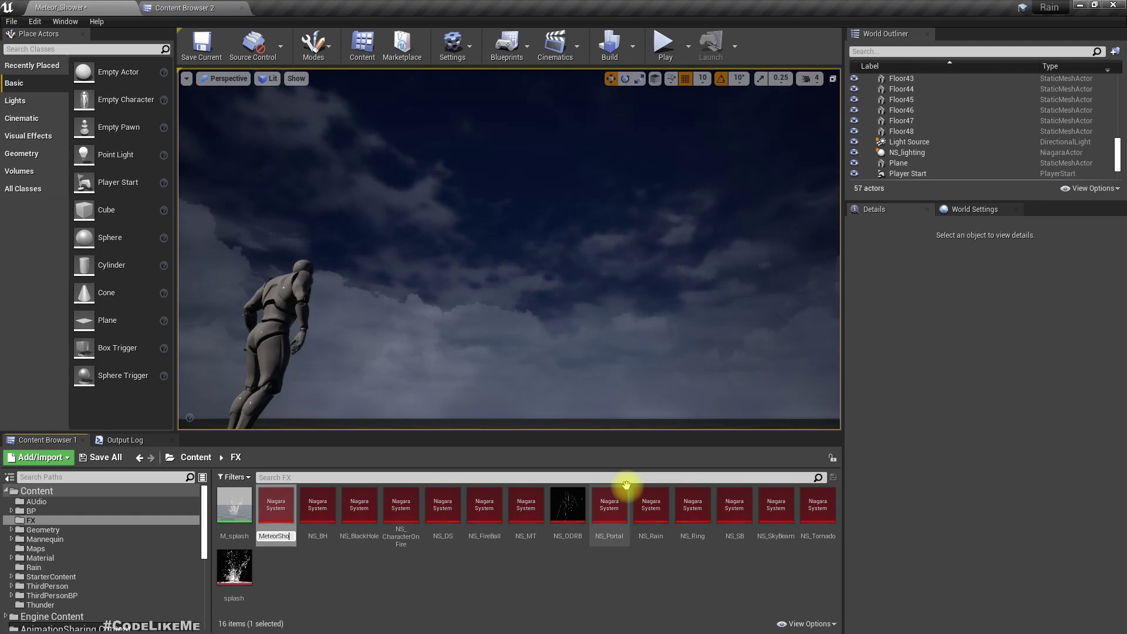
key("Return")
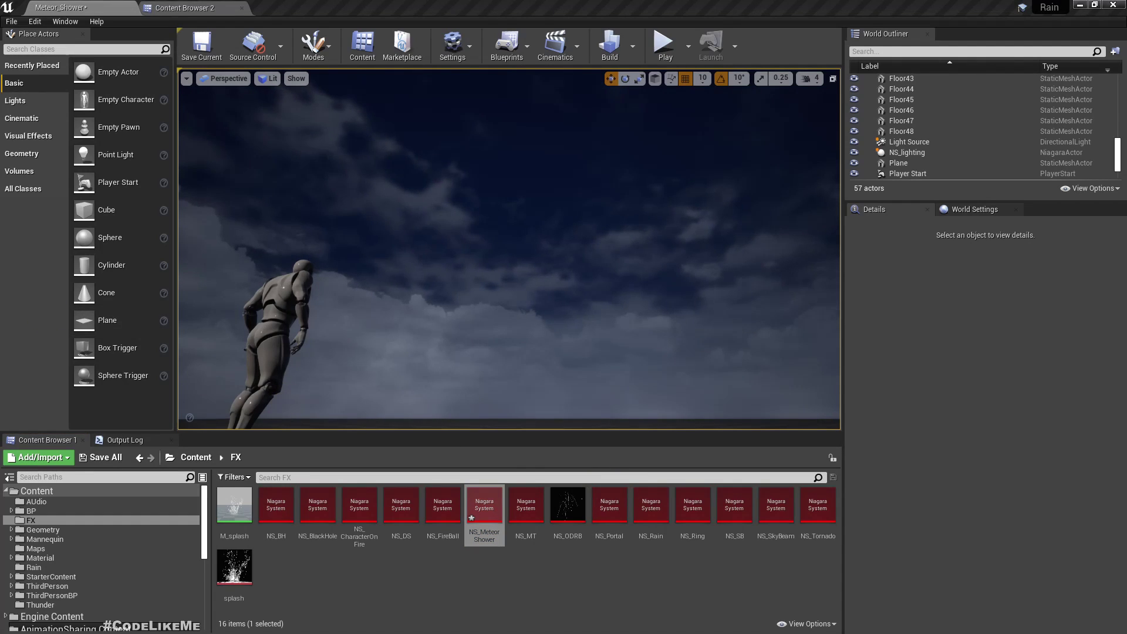
left_click_drag(458, 35, 454, 8)
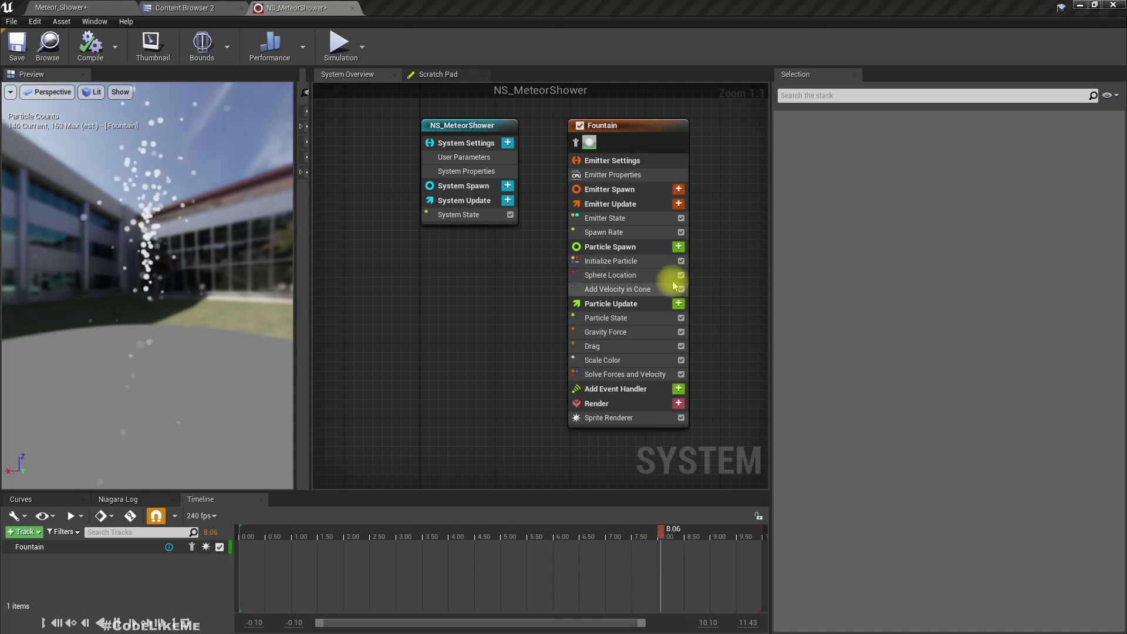
Delete the Add Velocity in Cone module and disable Gravity Force
left_click(631, 289)
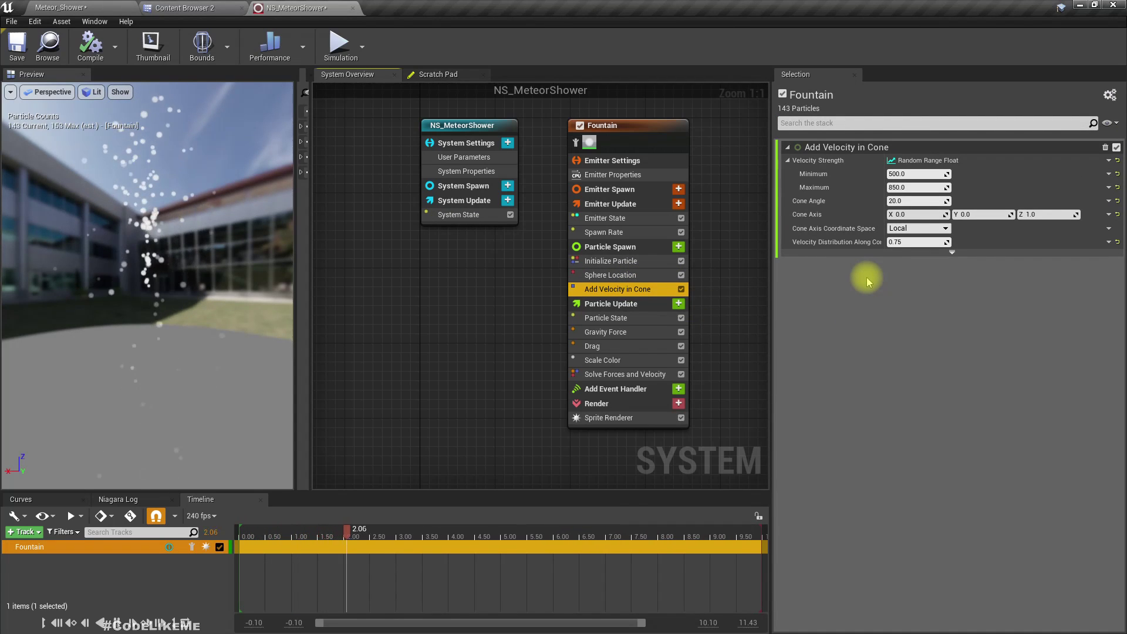
key("Delete")
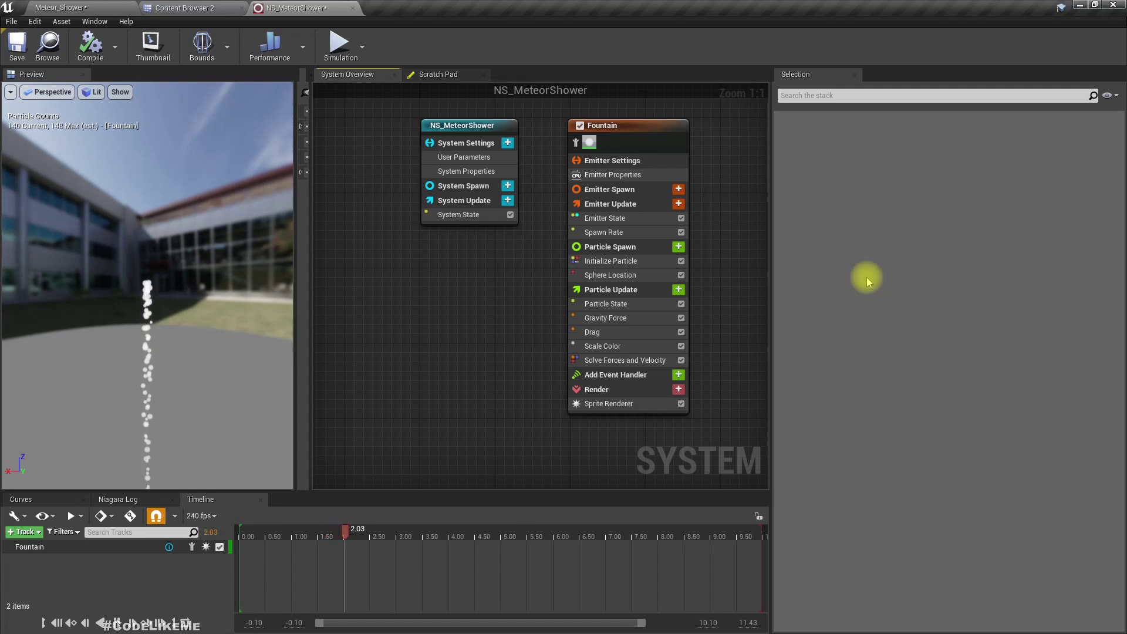
left_click(659, 317)
left_click(681, 318)
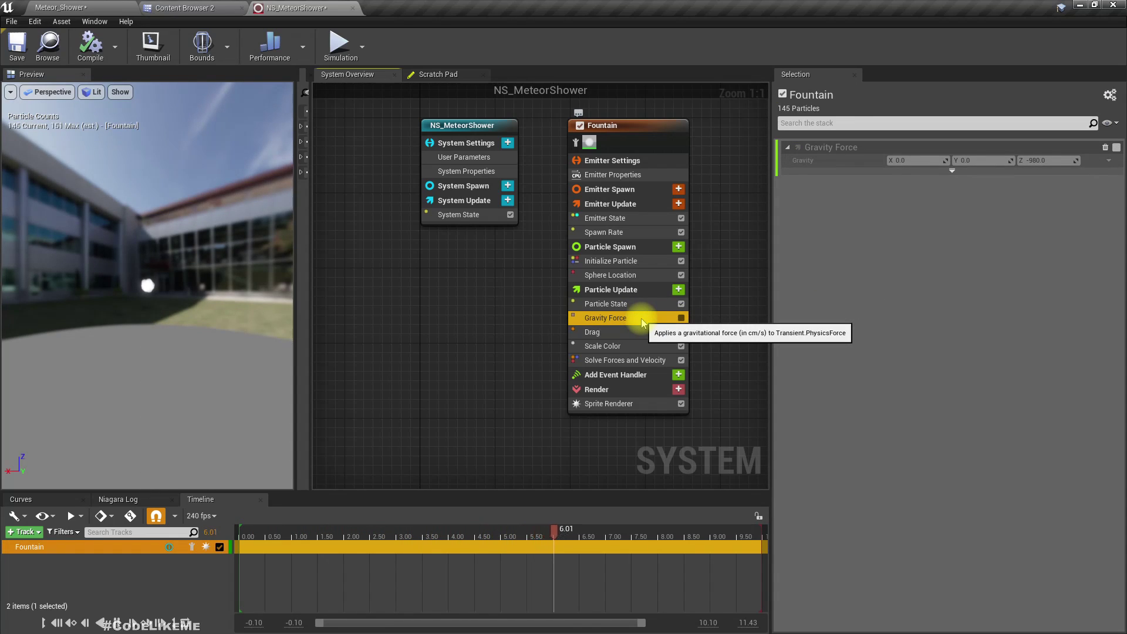
Replace Sphere Location with a Box Location module in Particle Spawn
left_click(614, 276)
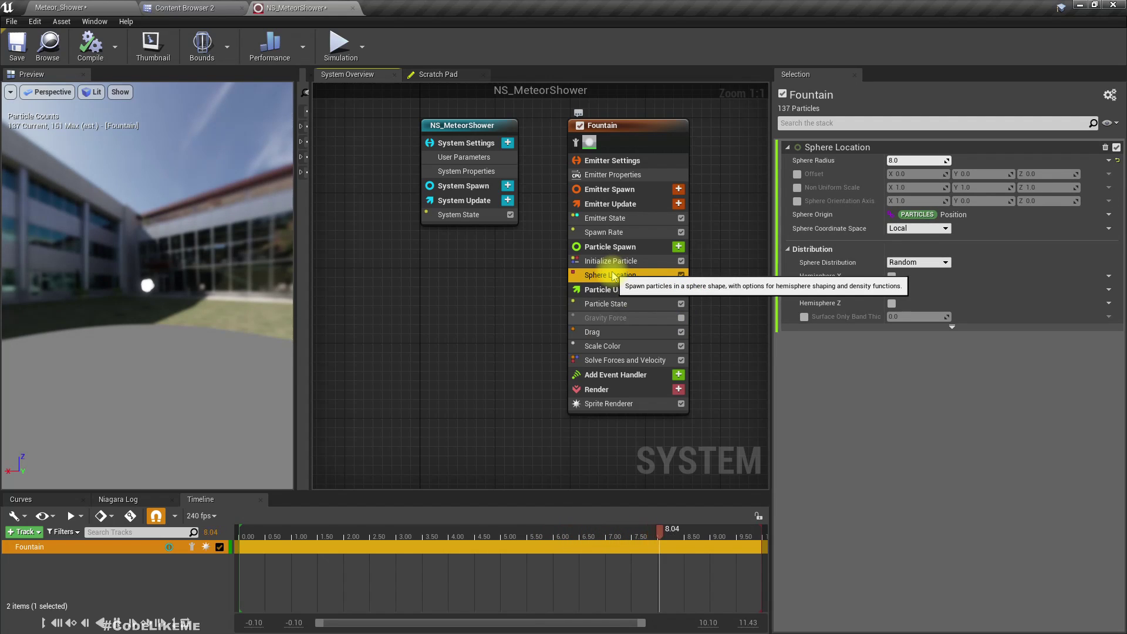
left_click(679, 246)
type("box lo")
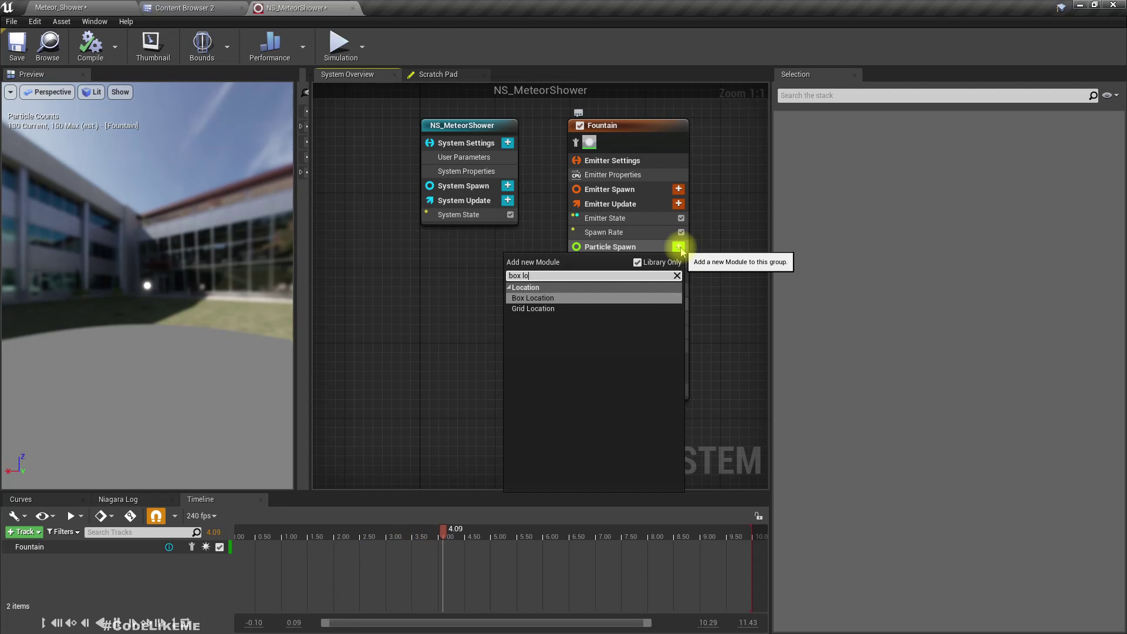
key("Return")
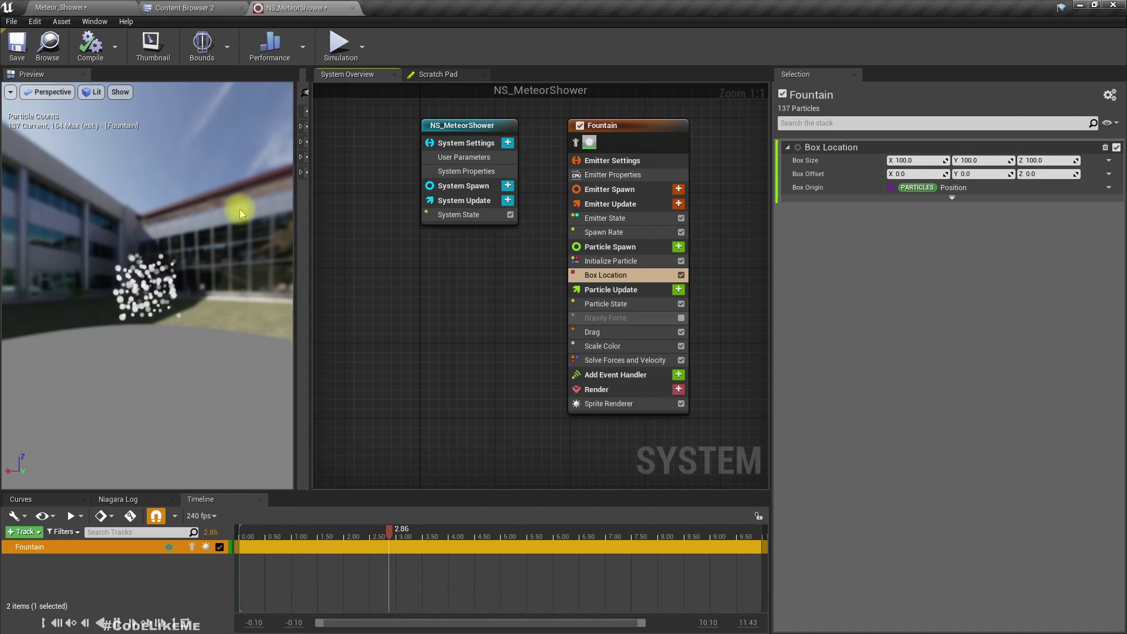
Set the Box Location size to X 80000, Y 80000, Z 10000
left_click(927, 160)
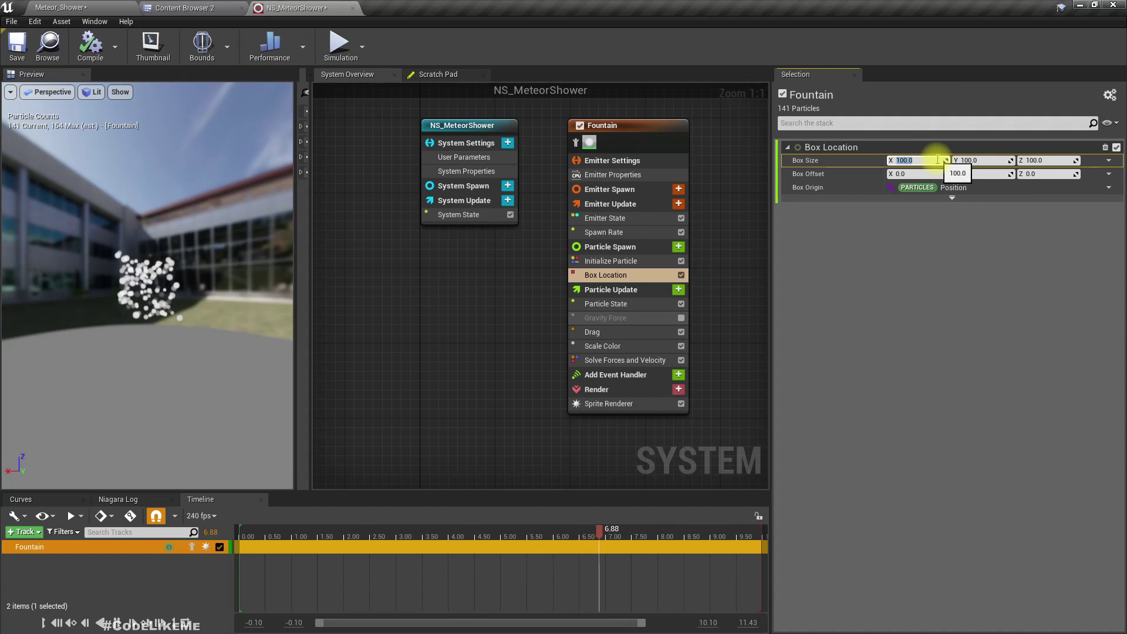
type("80000")
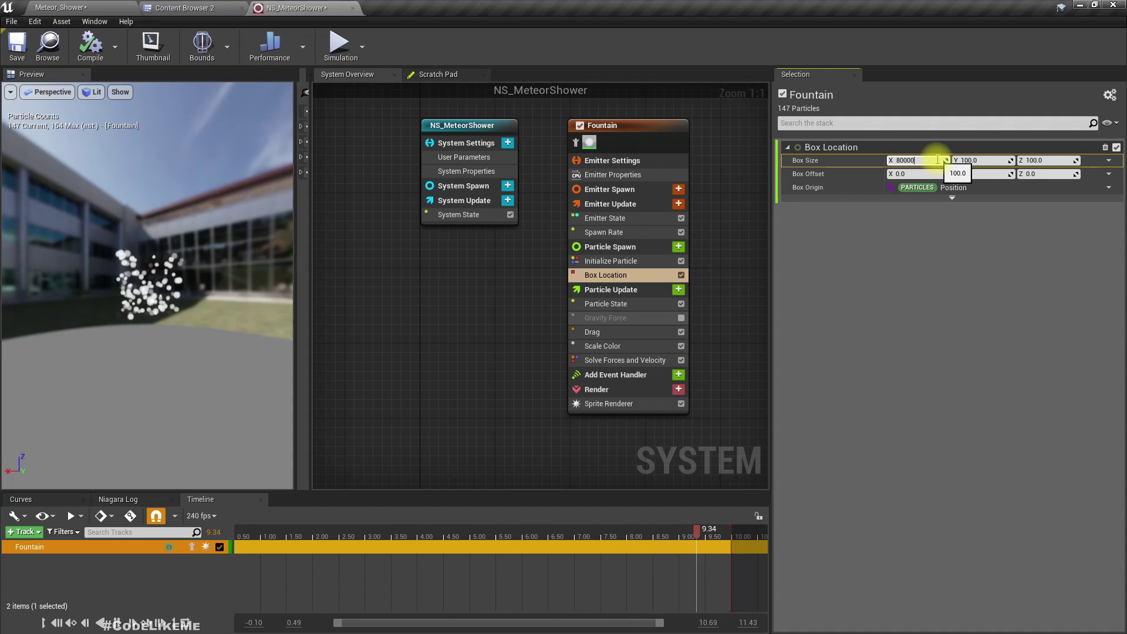
key("Tab")
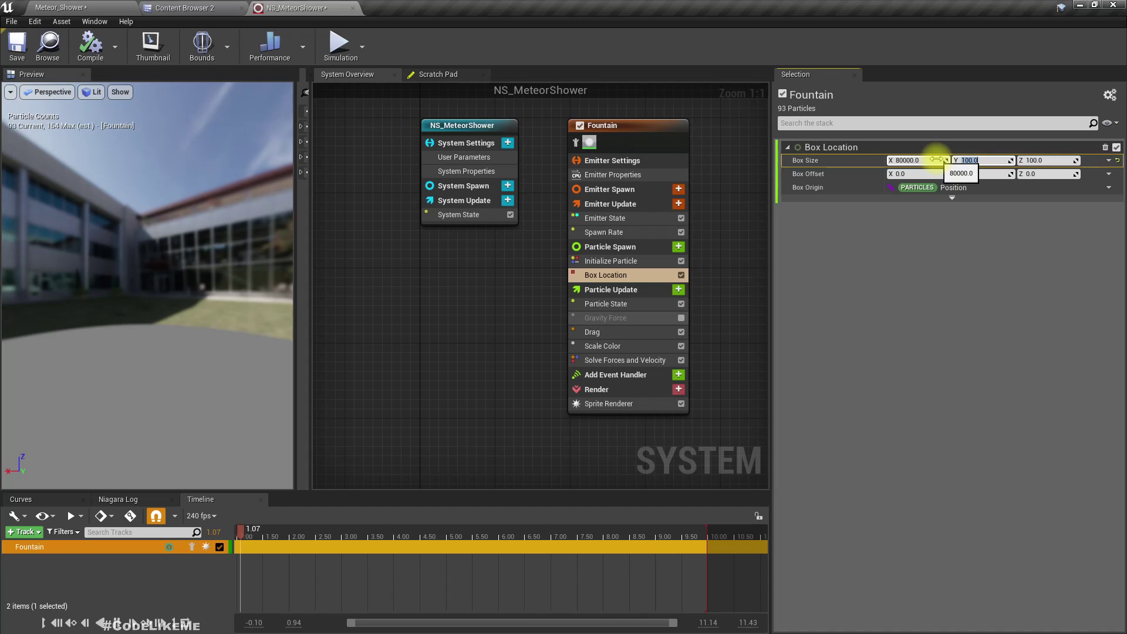
type("80000")
key("Tab")
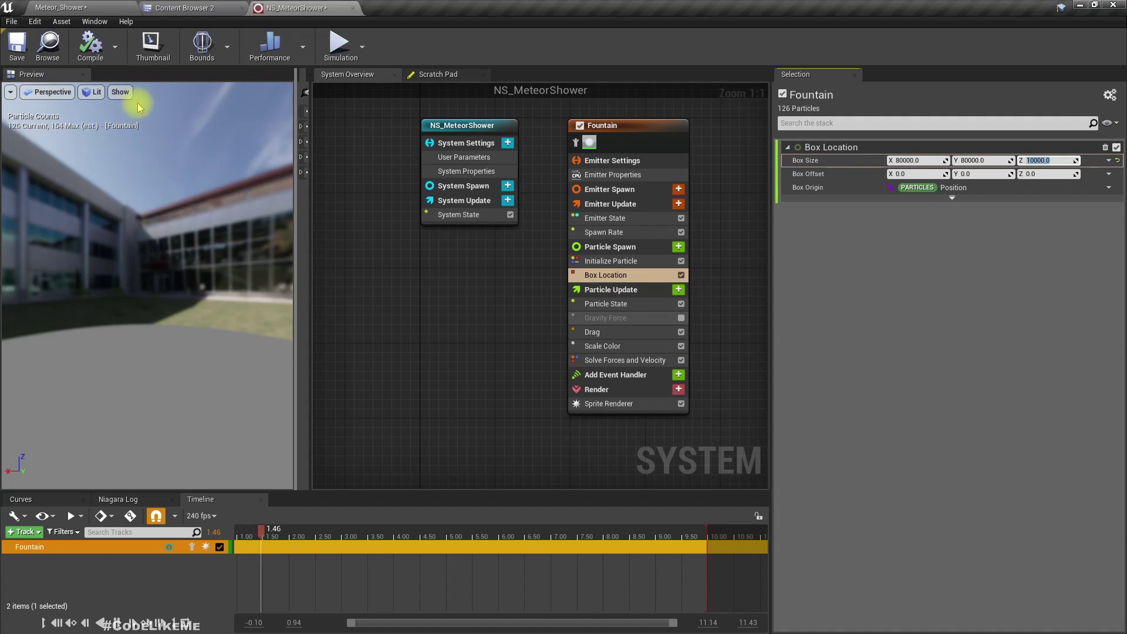
left_click_drag(158, 305, 156, 379)
left_click(111, 284)
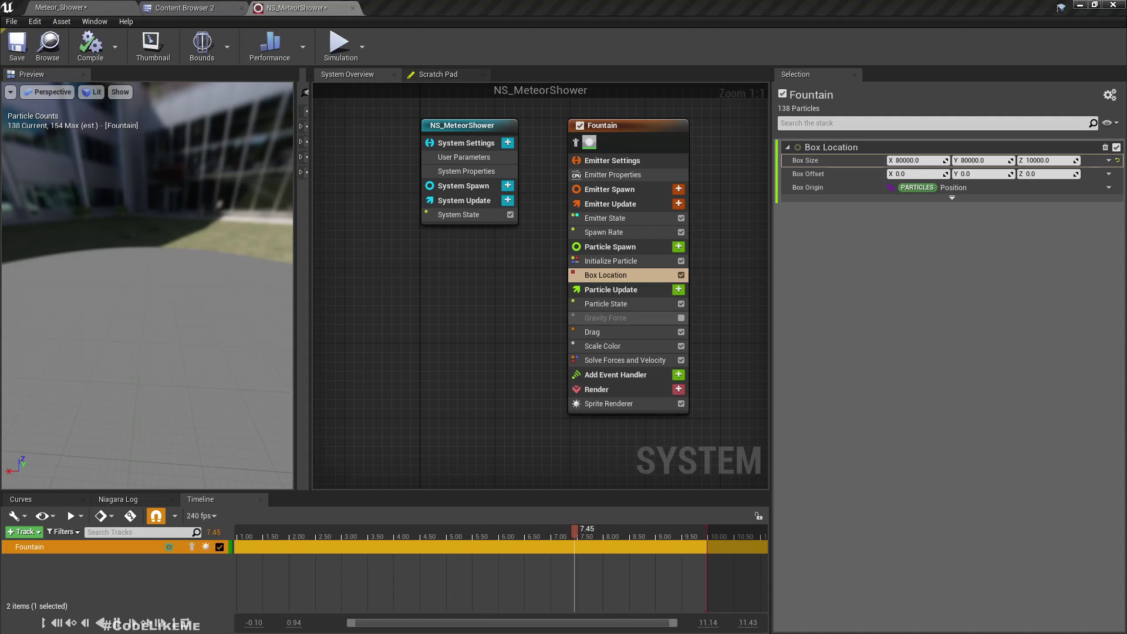
Enable the emitter's Spawn Rate and drag NS_MeteorShower into the Meteor_Shower level
left_click(614, 233)
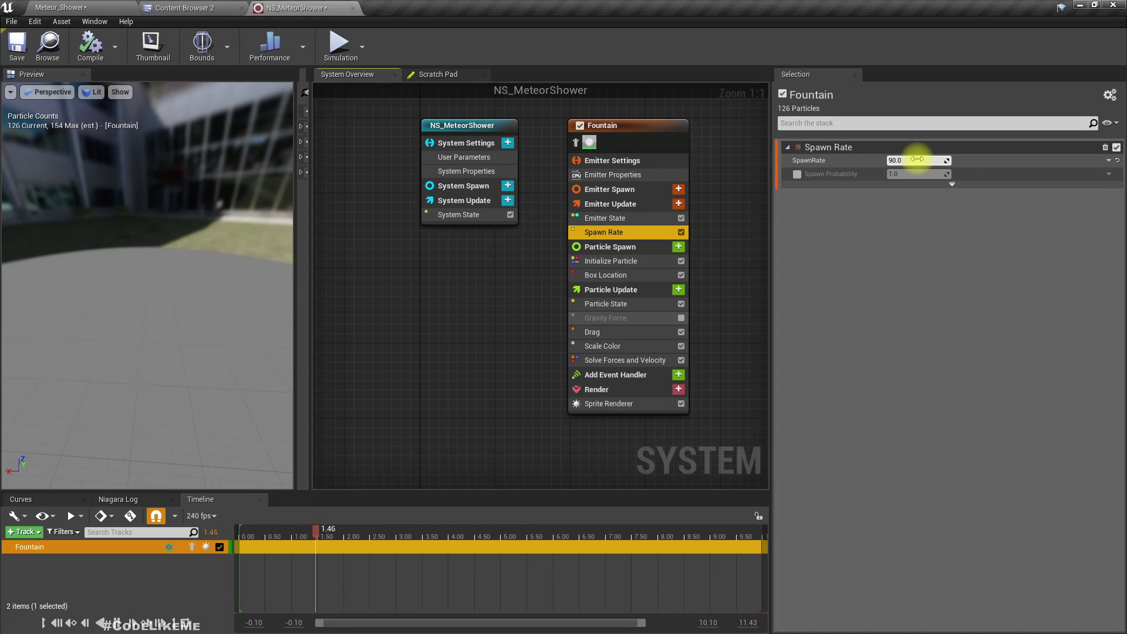
left_click_drag(93, 260, 258, 247)
mouse_move(140, 296)
left_mouse_down()
mouse_move(83, 293)
mouse_move(129, 300)
left_mouse_up()
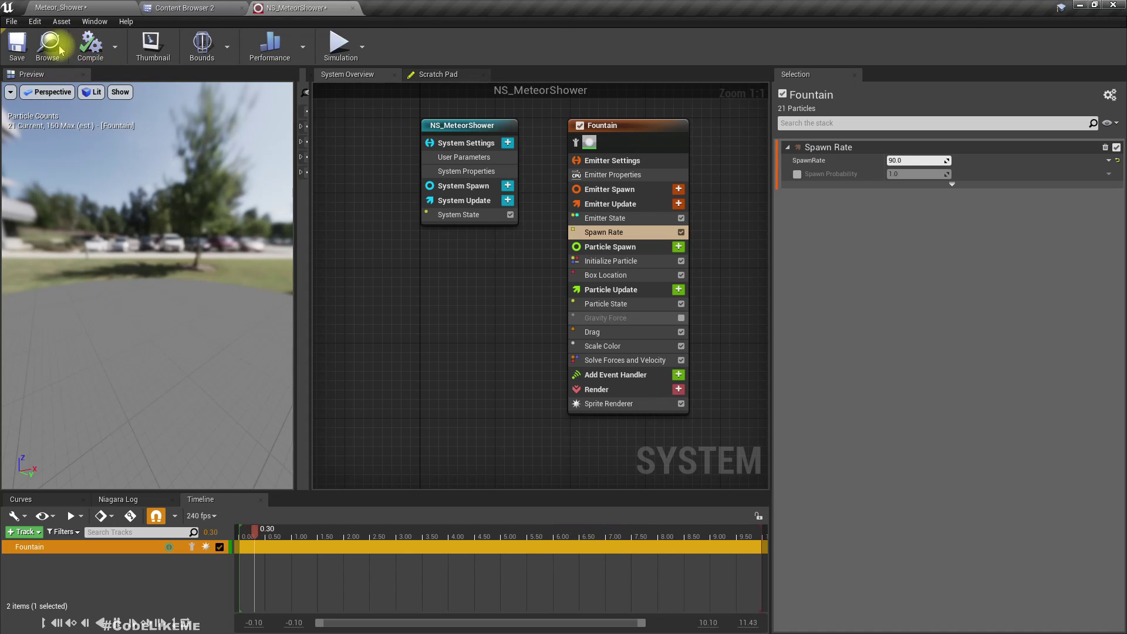
left_click(60, 8)
left_click_drag(484, 505, 487, 424)
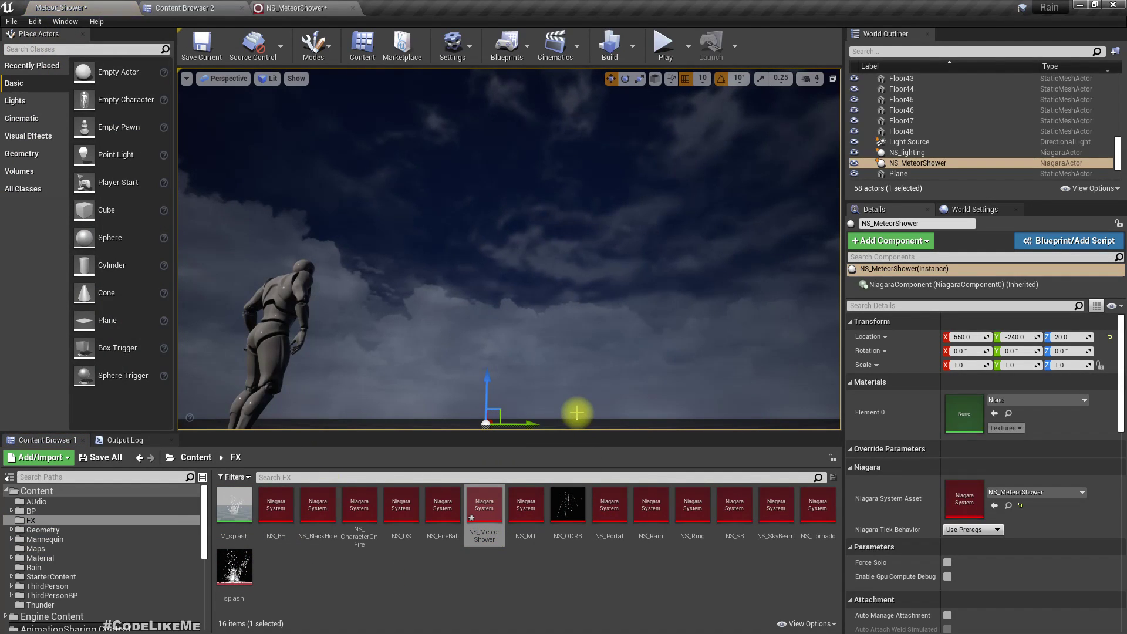
Lift the placed NS_MeteorShower actor up into the sky to height 1140
left_click_drag(482, 382, 491, 117)
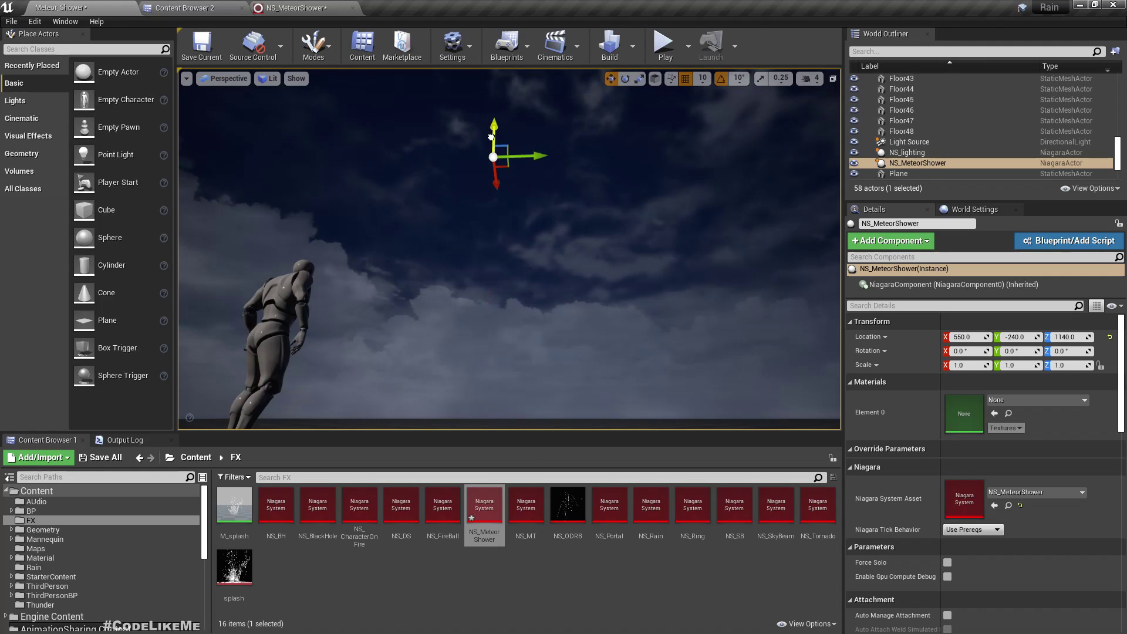
right_click_drag(471, 270, 472, 217)
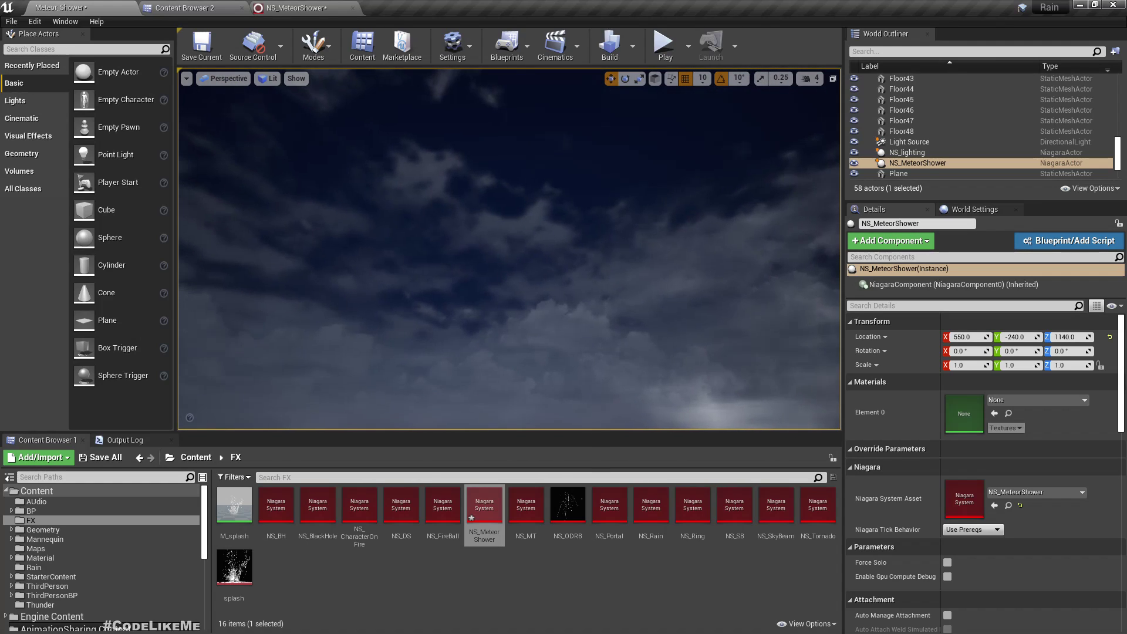
right_click_drag(472, 270, 353, 265)
right_click_drag(470, 276, 470, 311)
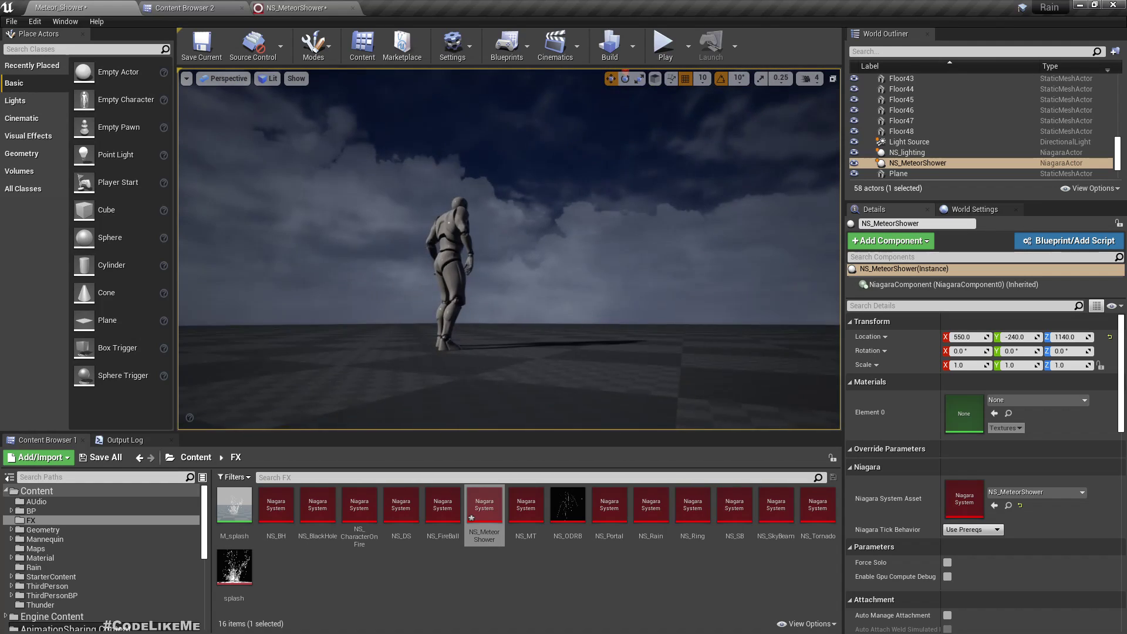
left_click(297, 7)
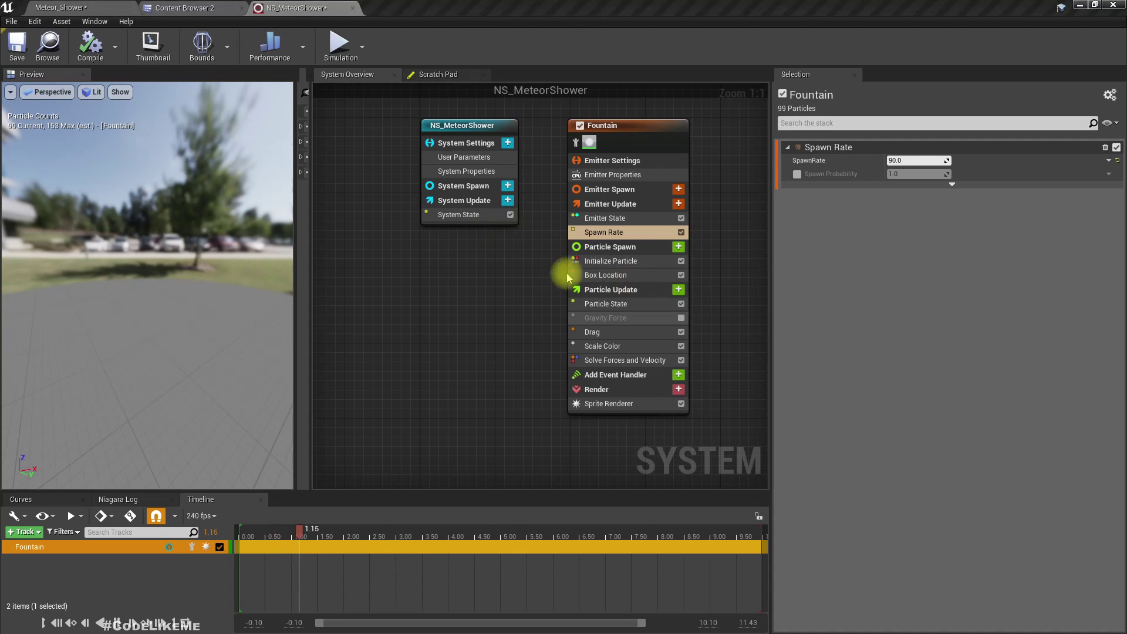
In Initialize Particle, set Sprite Size Mode to Uniform with size 2000, then view the level
left_click(627, 260)
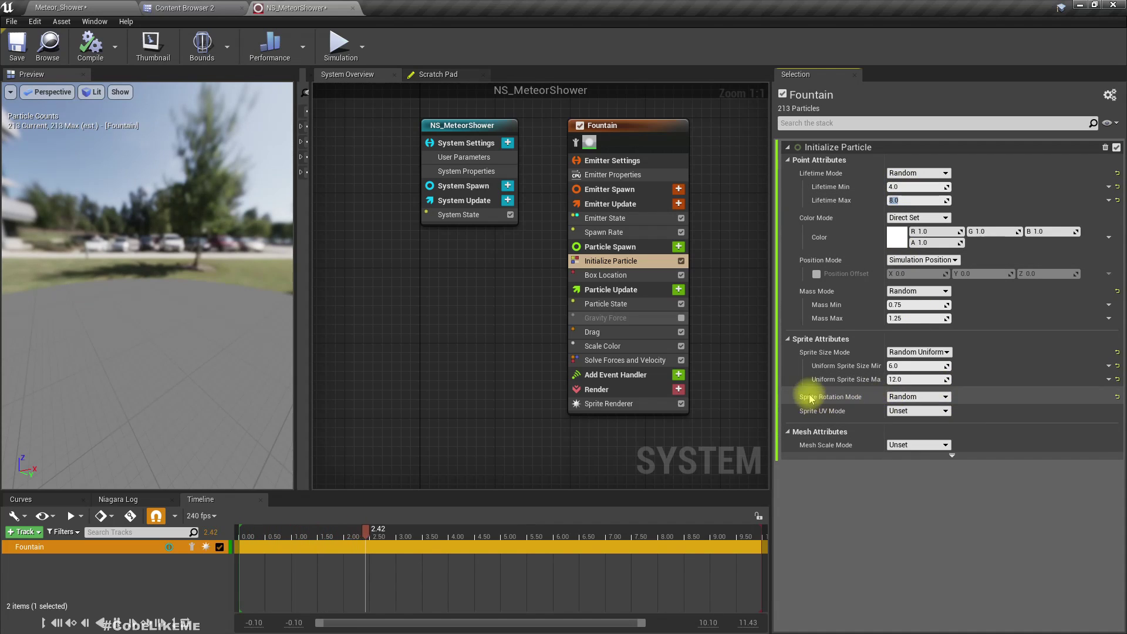
left_click(912, 353)
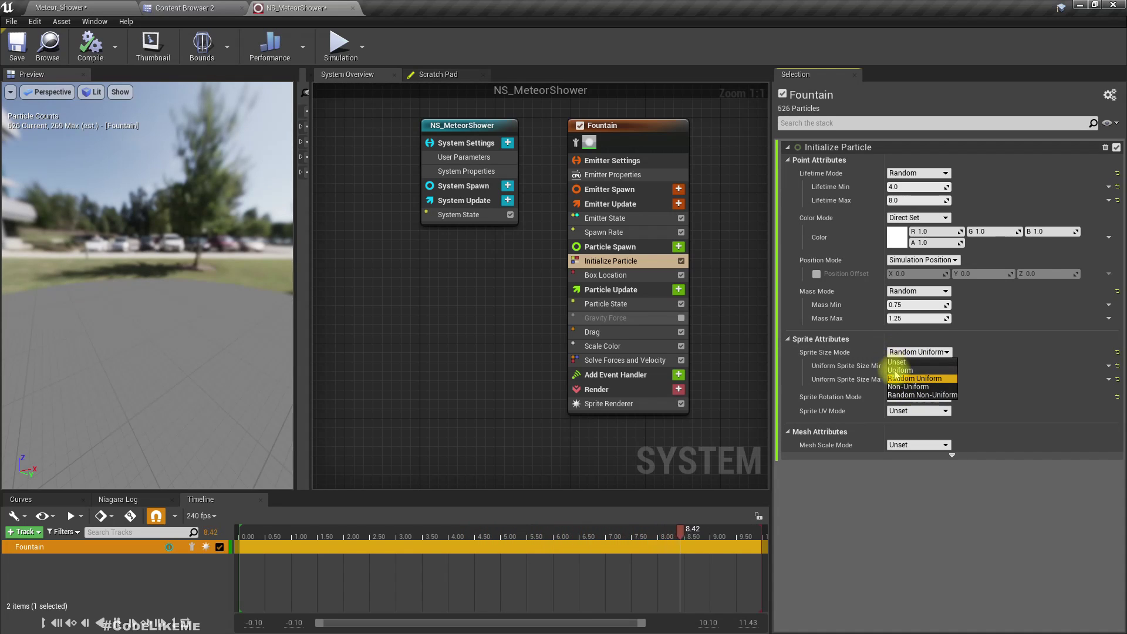
left_click(915, 370)
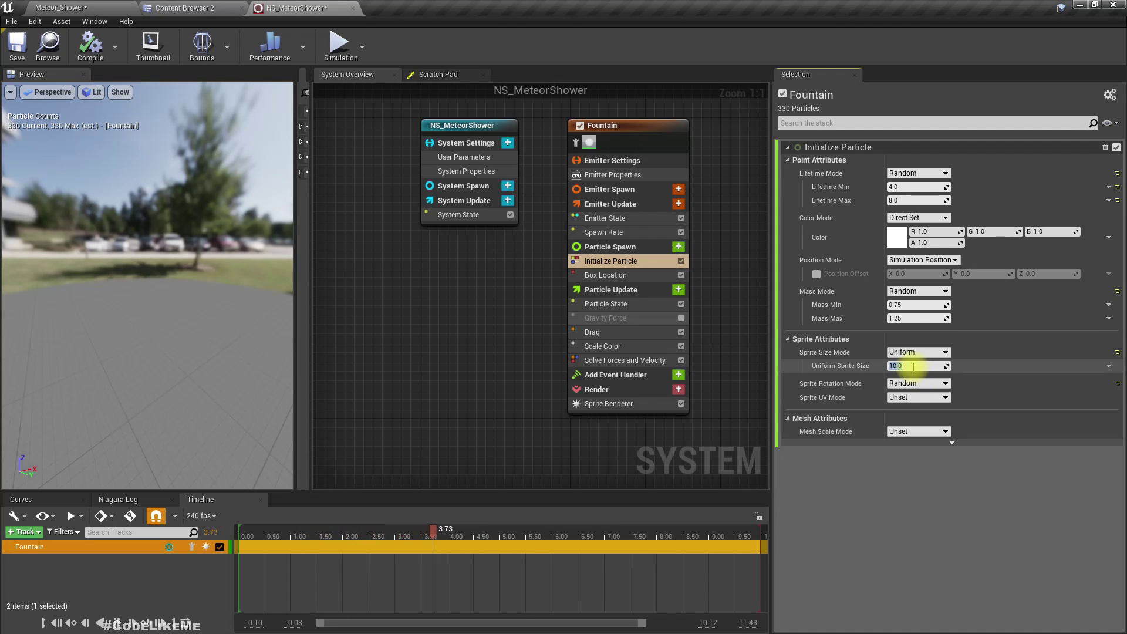
left_click(914, 366)
type("2000")
key("Return")
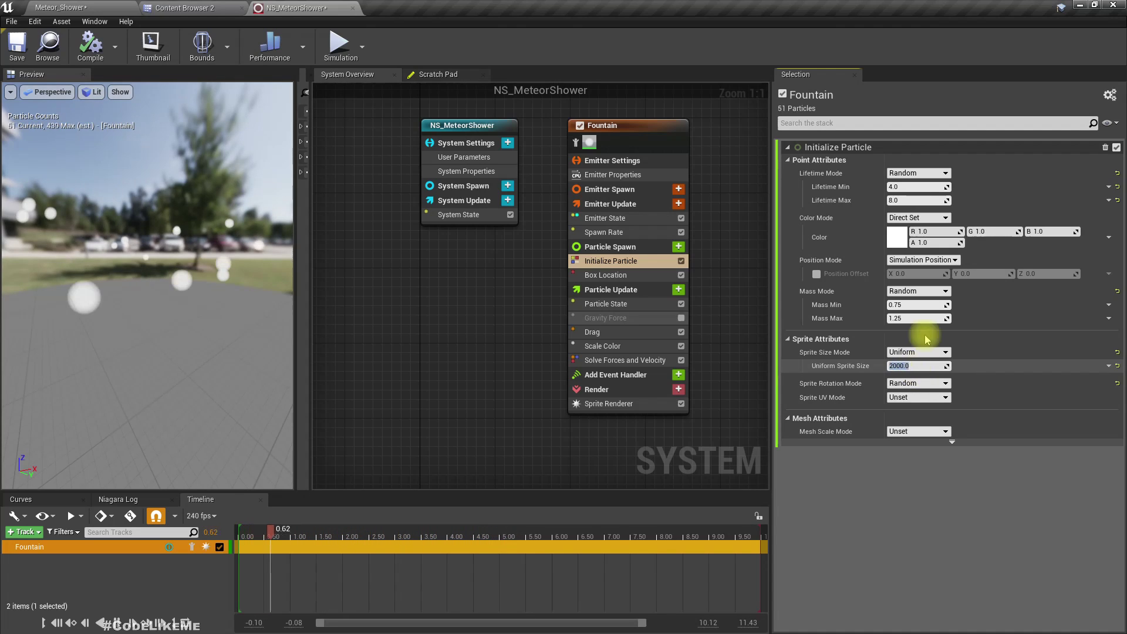
left_click(62, 7)
right_click_drag(489, 203, 521, 193)
key("g")
key("g")
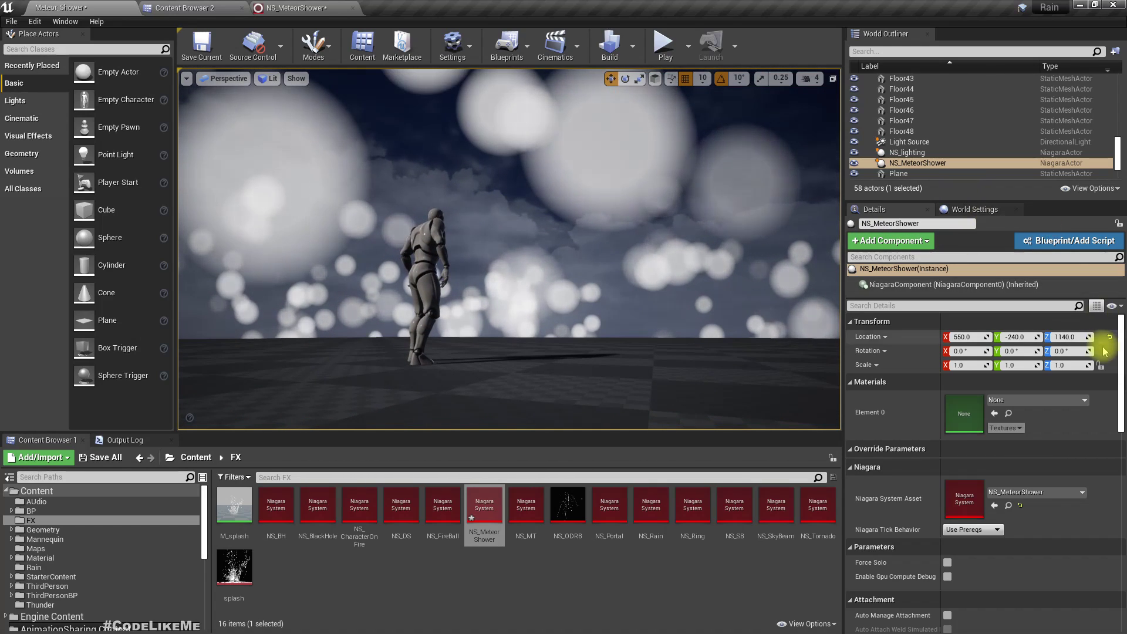
Set the NS_MeteorShower actor's Location Z to 10000
left_click(1071, 338)
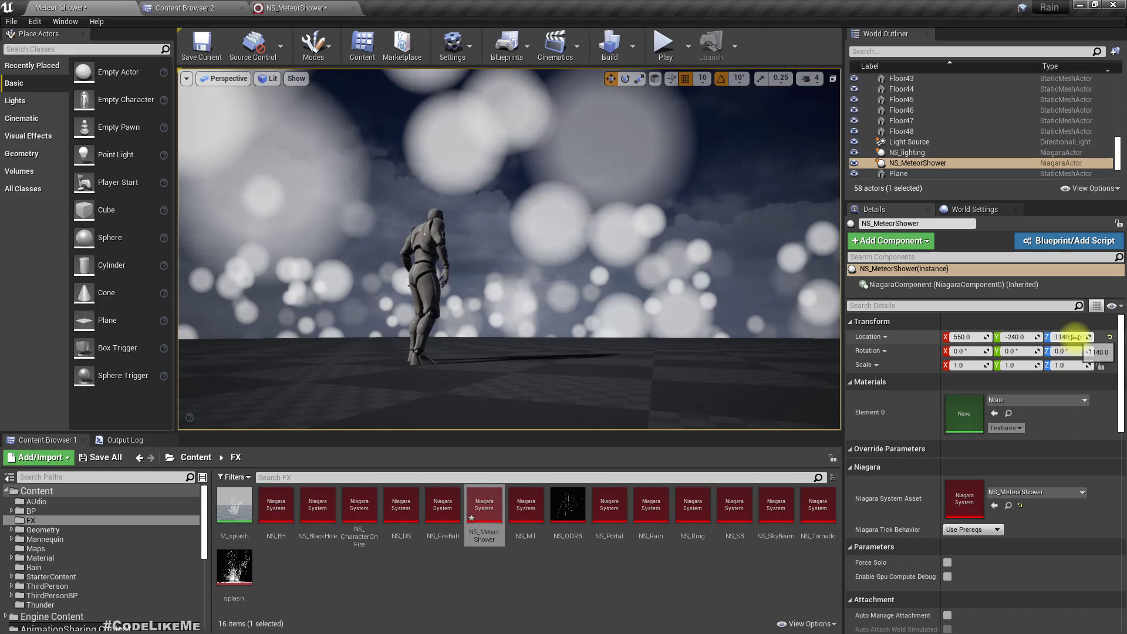
type("100")
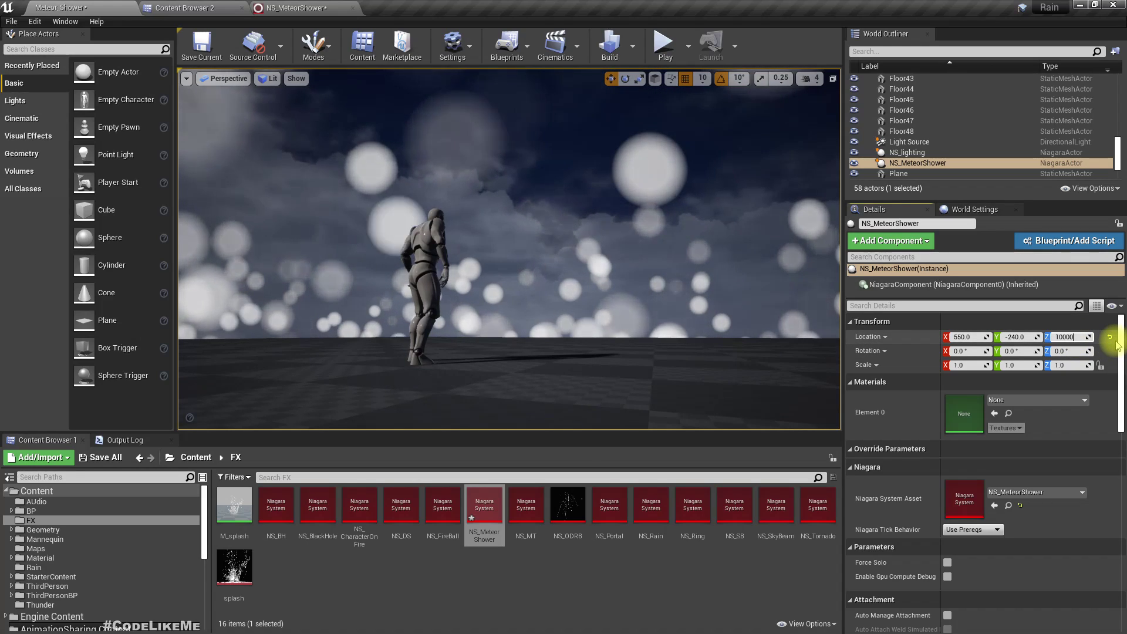
type("00")
key("Return")
right_click_drag(598, 395, 555, 394)
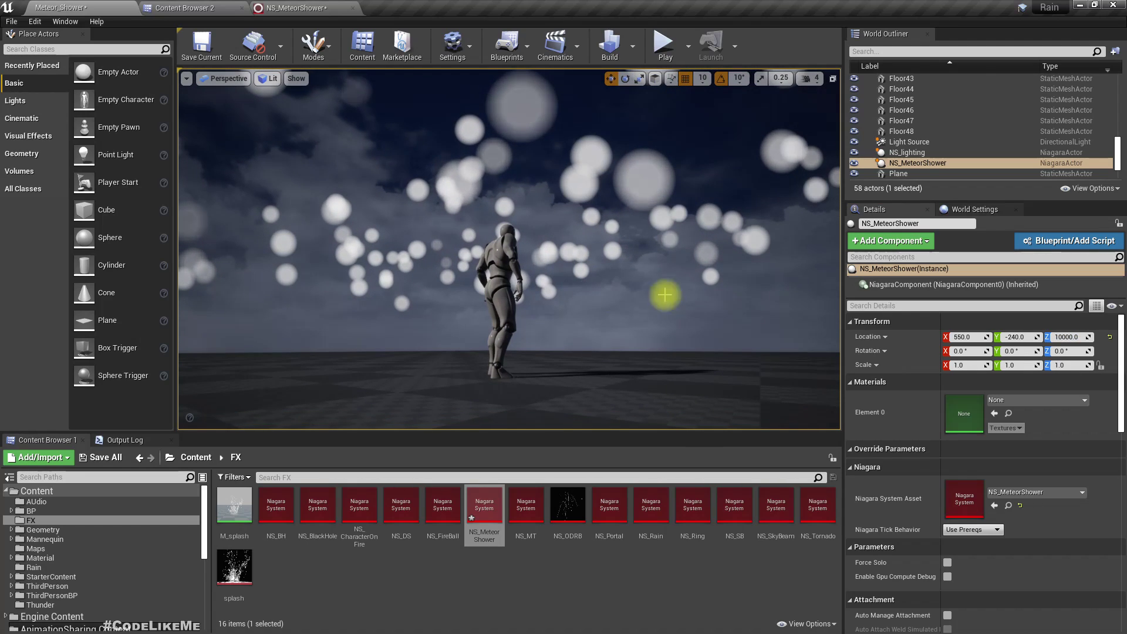
Raise the actor's Location Z further to 20000 and look up at the particles
left_click(1073, 333)
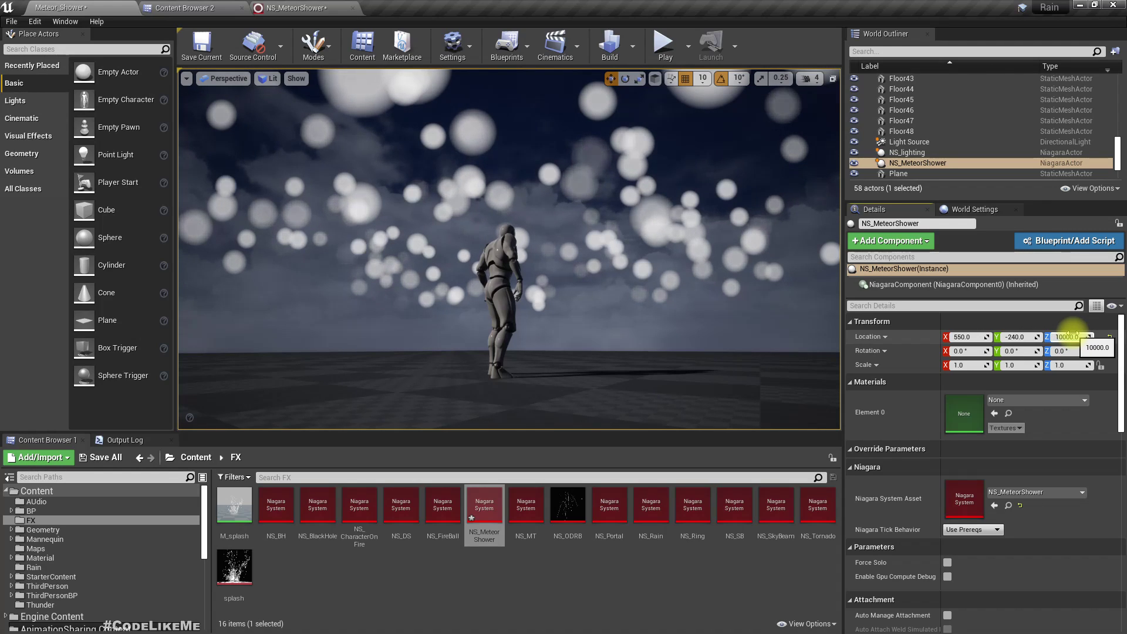
key("Home")
key("Delete")
type("2")
key("Return")
right_click_drag(616, 305, 594, 246)
right_click_drag(646, 243, 654, 250)
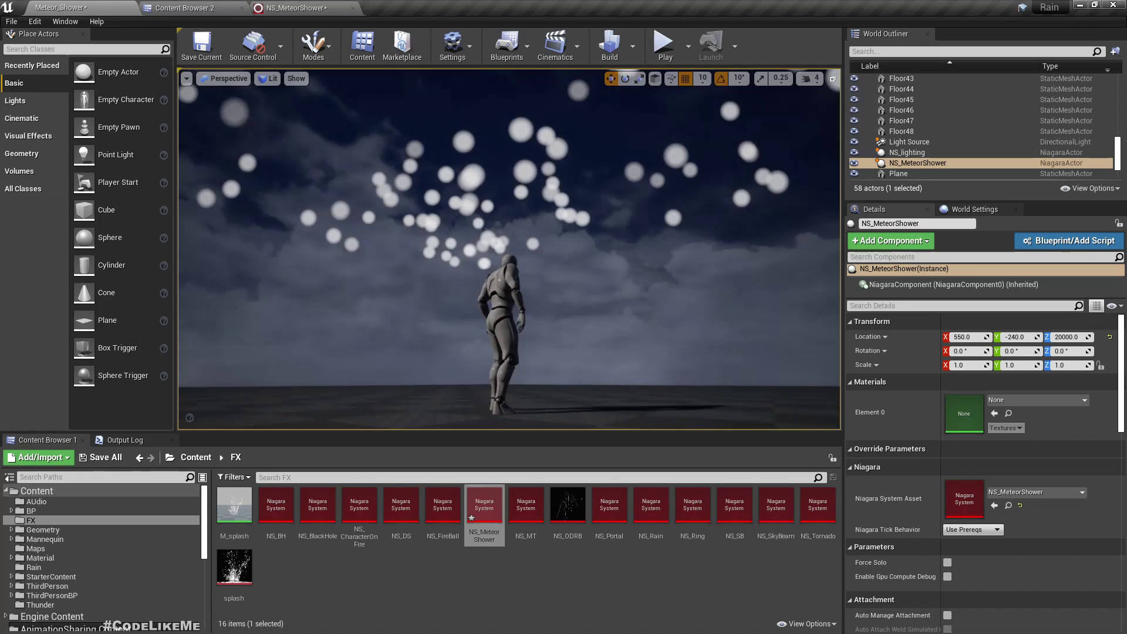
mouse_move(631, 306)
right_mouse_down()
mouse_move(614, 307)
mouse_move(626, 309)
right_mouse_up()
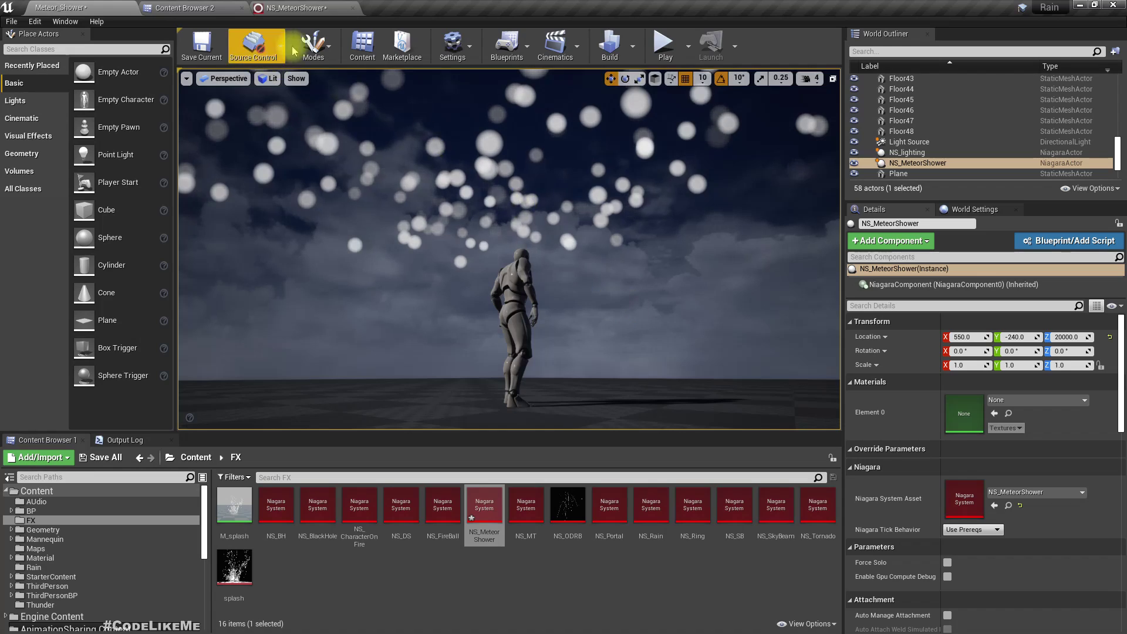
Reduce Uniform Sprite Size to 500 and check the smaller meteors in the level
left_click(296, 8)
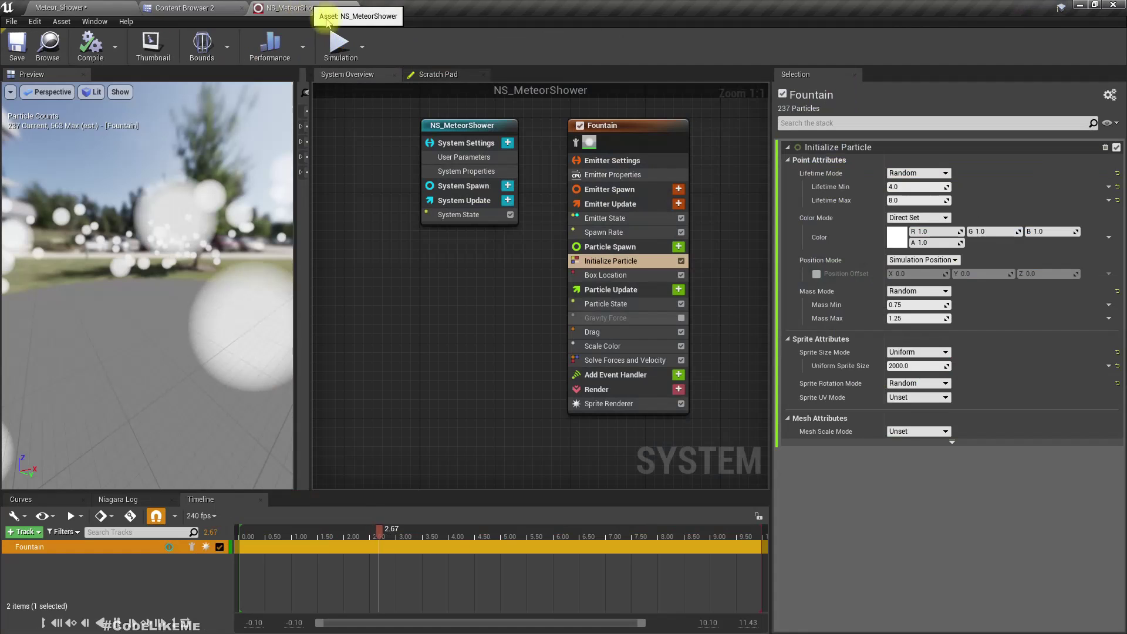
left_click(916, 365)
type("500")
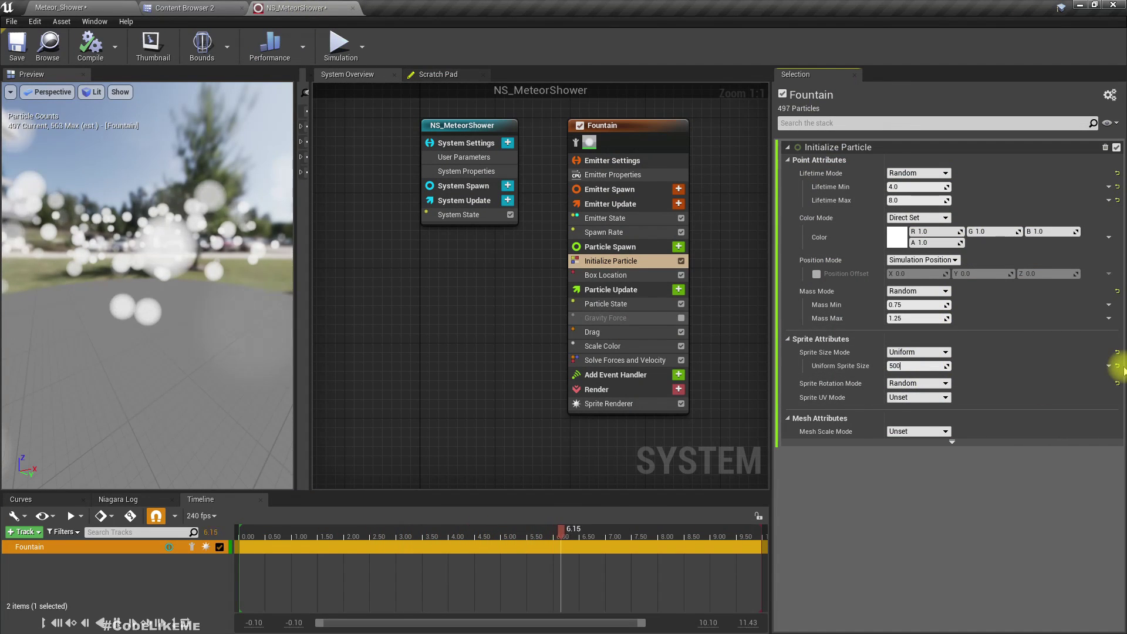
key("Return")
left_click(123, 7)
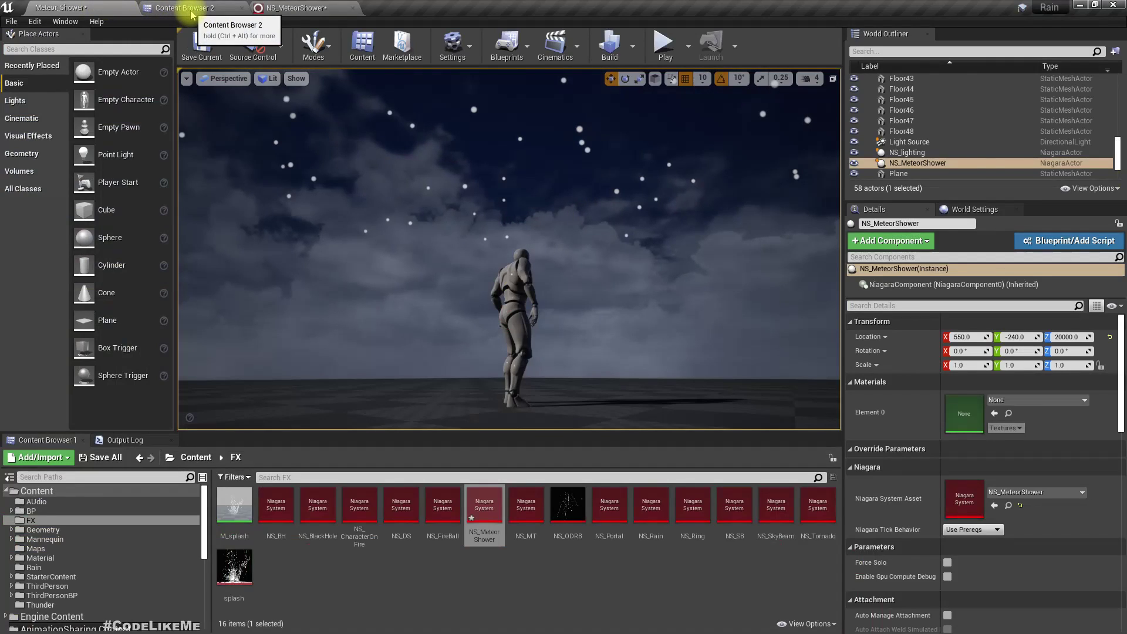
left_click(284, 7)
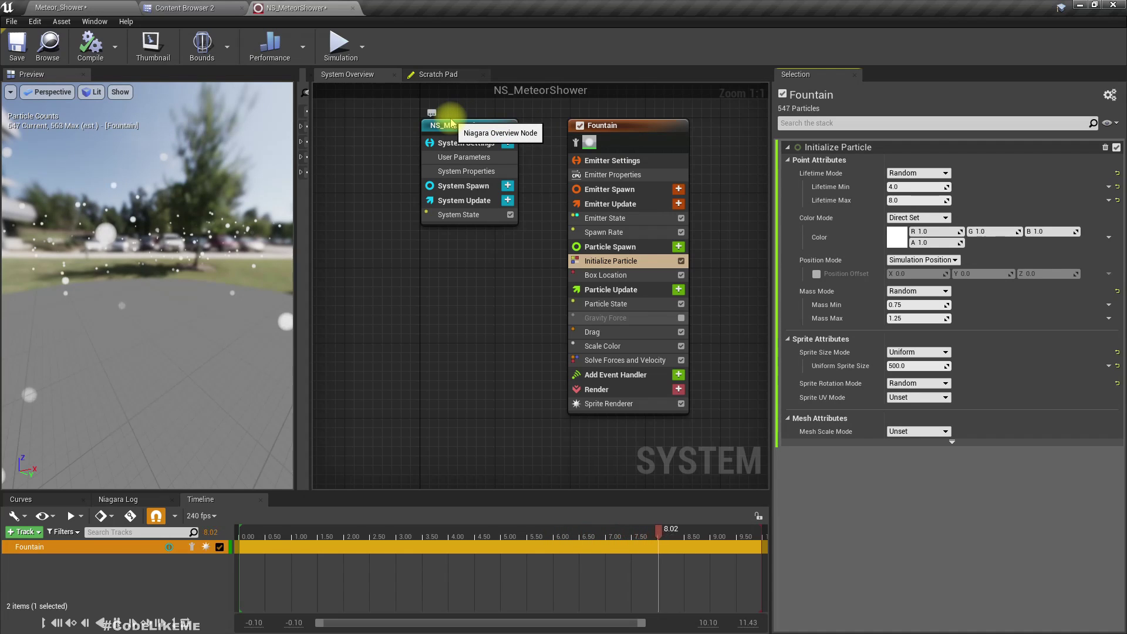
Add an Add Velocity module to Particle Spawn with Z velocity -2000
left_click(678, 247)
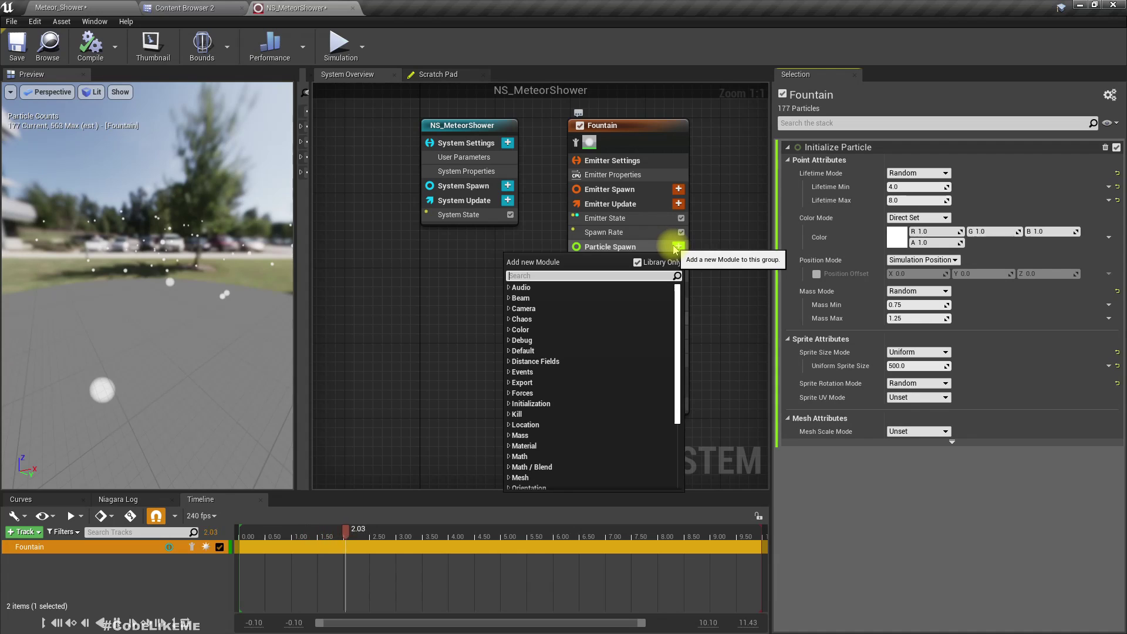
type("add v")
key("Return")
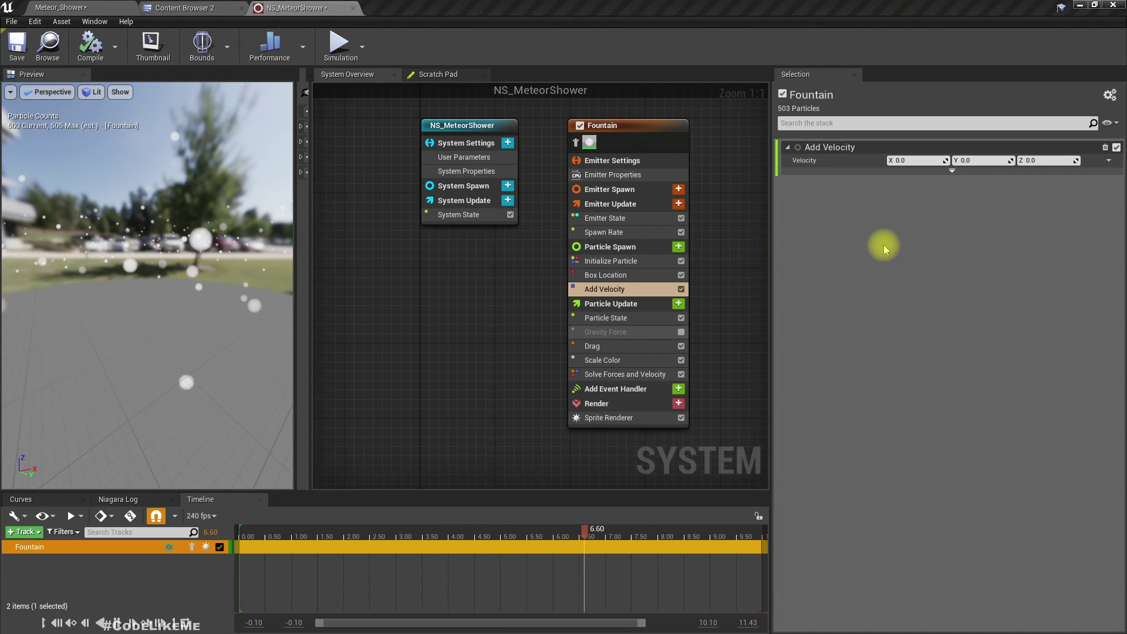
left_click(1045, 160)
type("-")
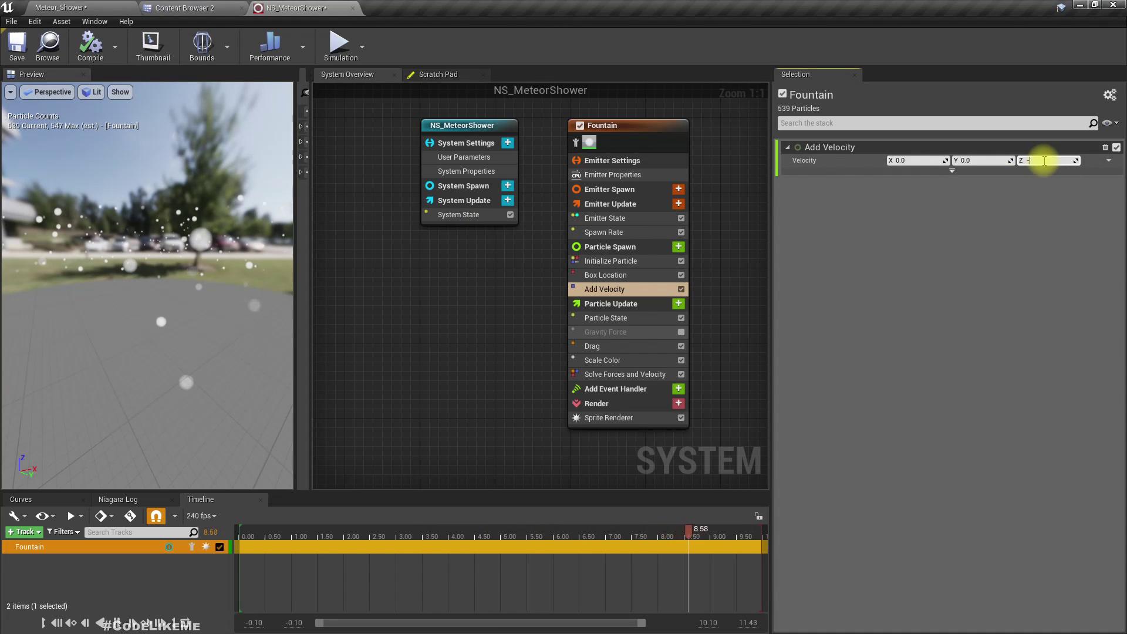
type("2000")
key("Return")
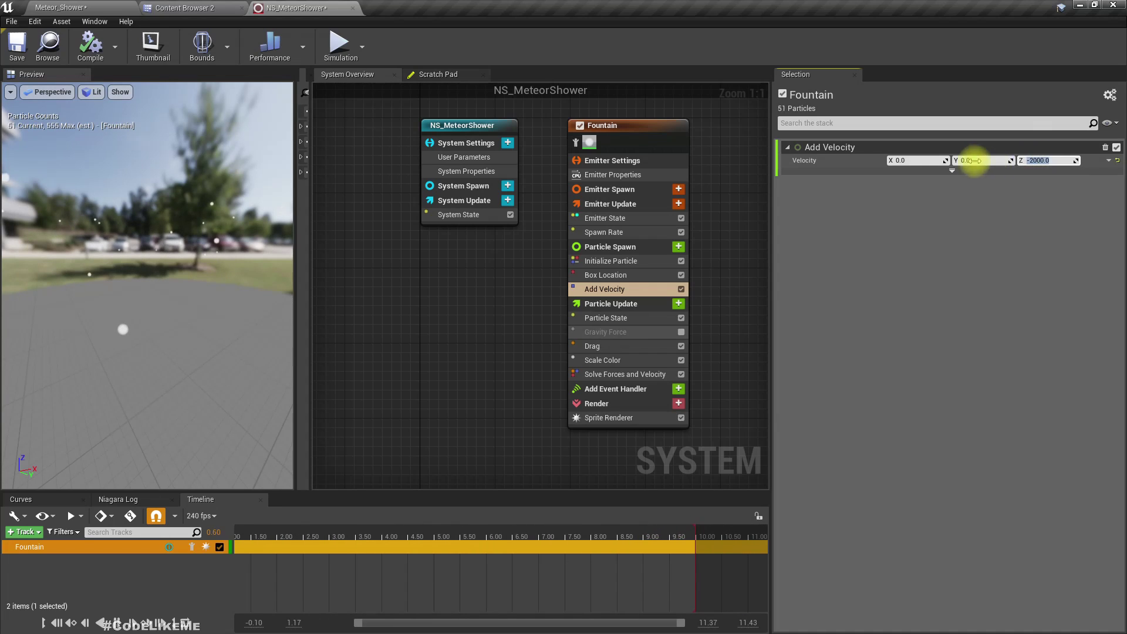
left_click(125, 7)
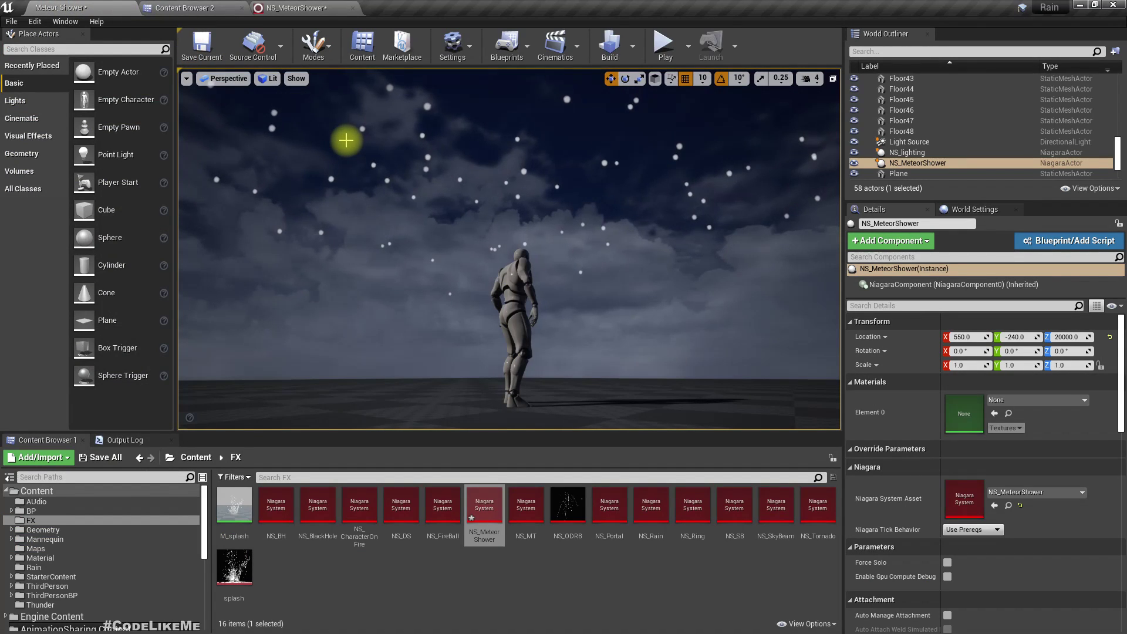
left_click(301, 7)
left_click(53, 7)
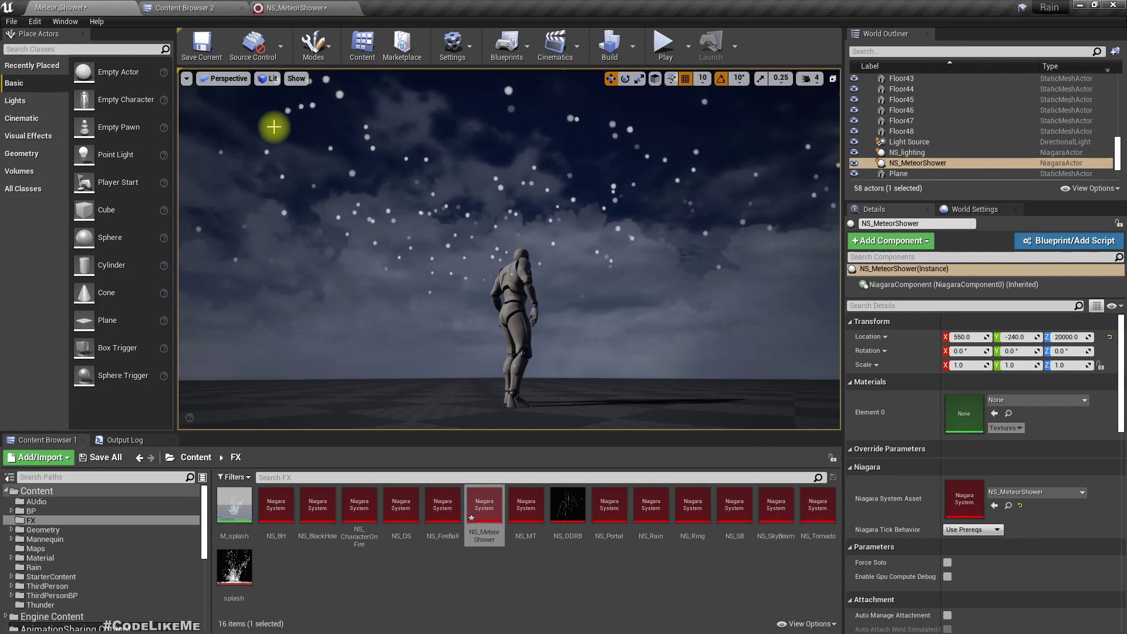
left_click(276, 7)
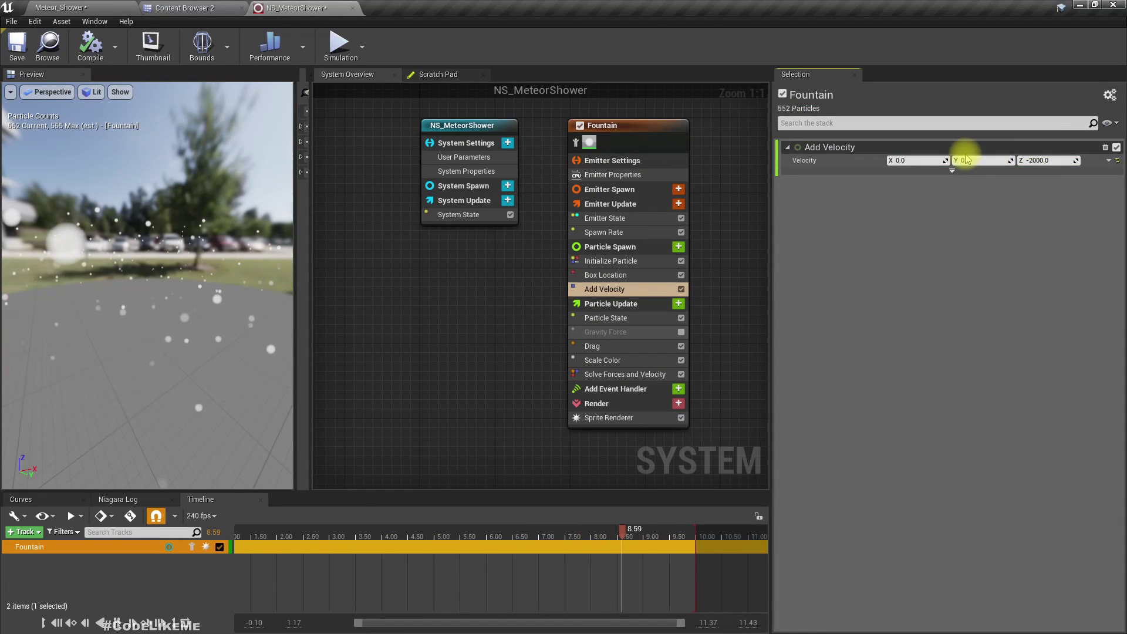
Set the Add Velocity Y value to 5000 and watch the angled meteors in the level
left_click(973, 161)
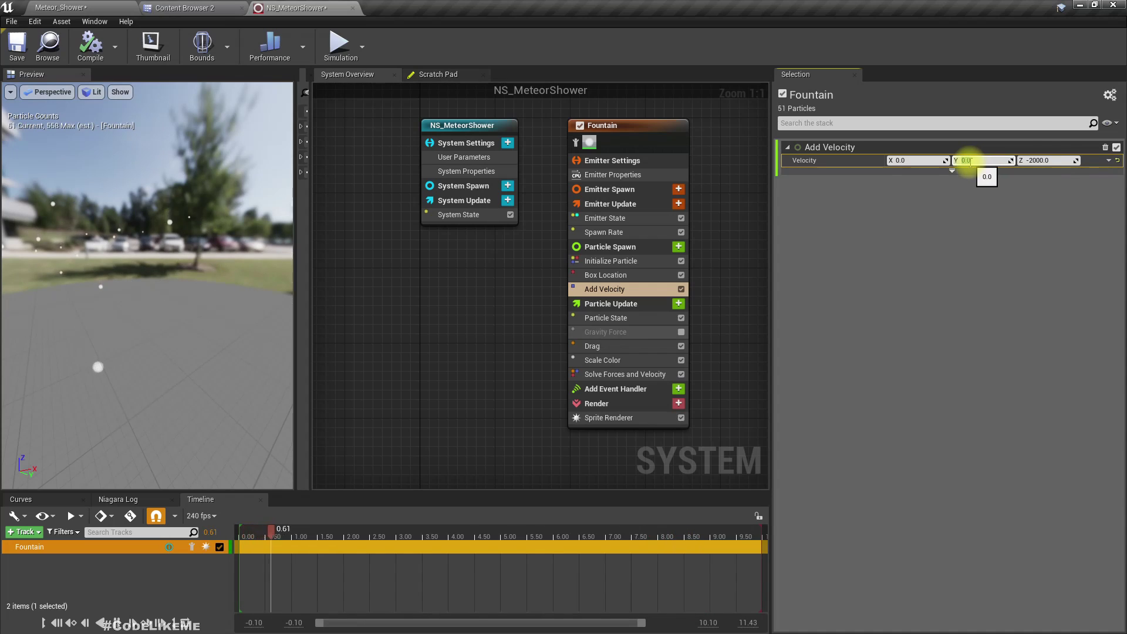
type("5000")
key("Return")
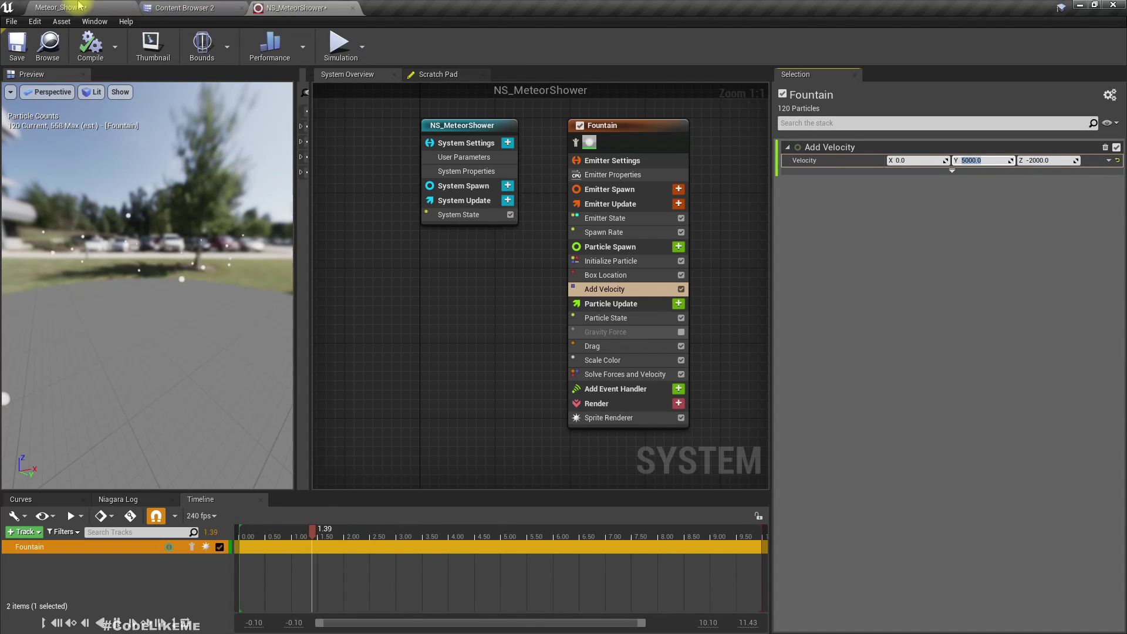
left_click(80, 6)
right_click_drag(480, 224, 567, 222)
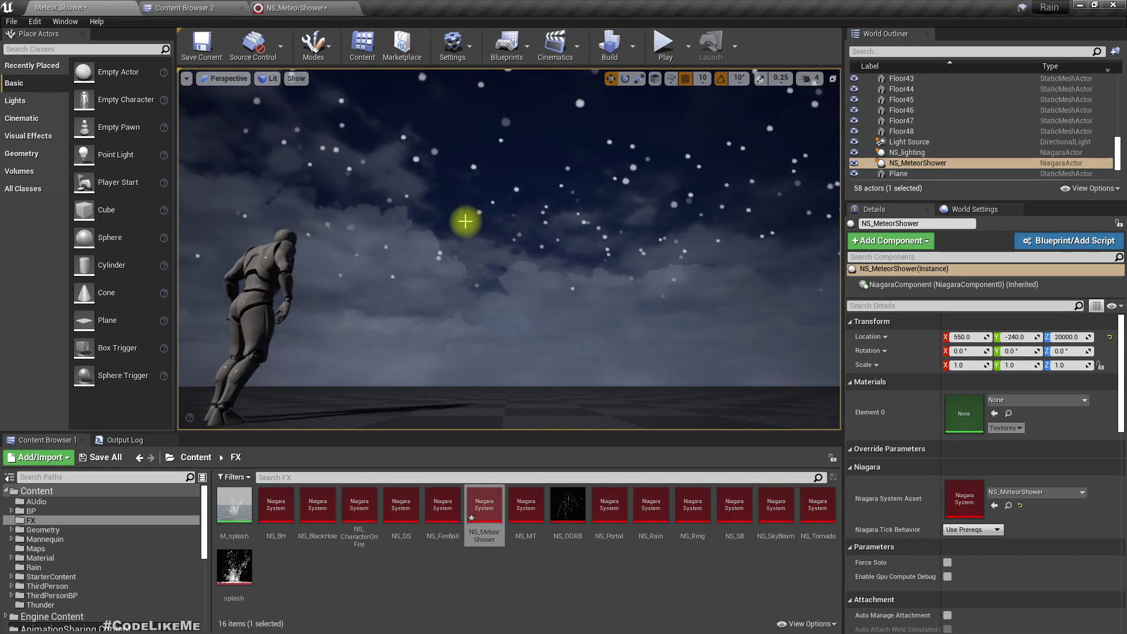
left_click(323, 7)
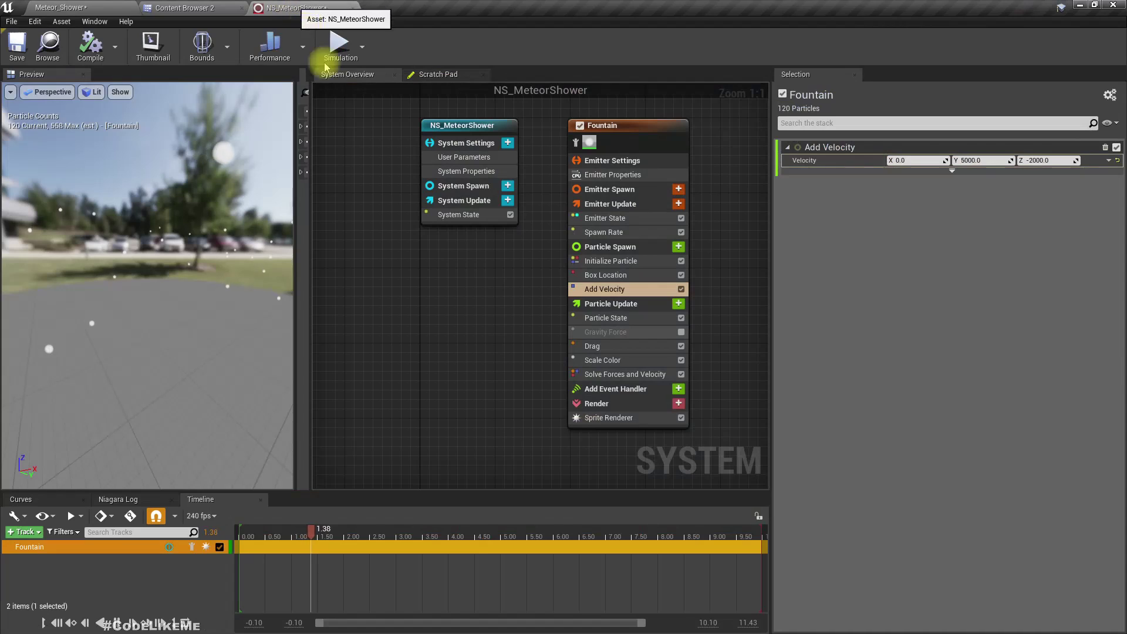
Disable the Drag module under Particle Update and compare the meteors in the level
left_click(634, 346)
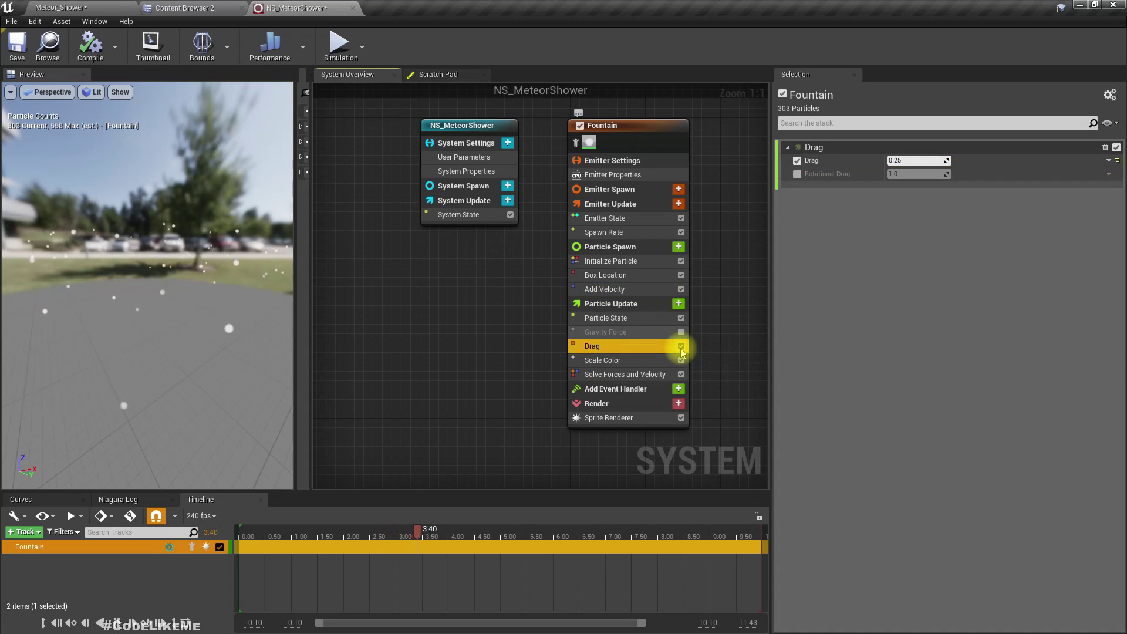
left_click(681, 346)
left_click(76, 6)
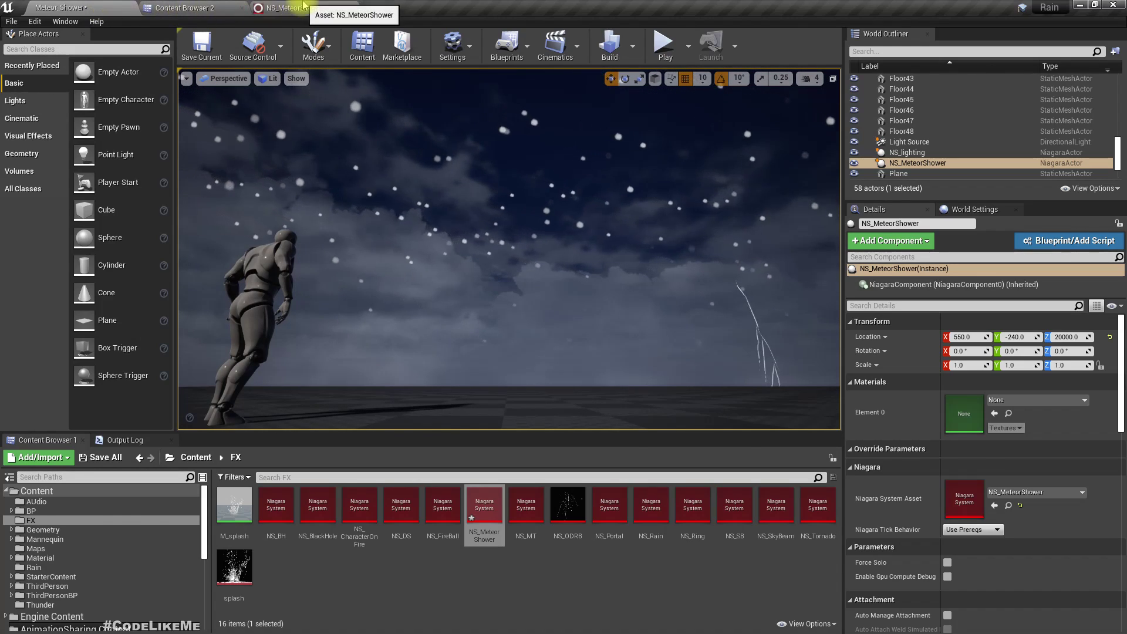
left_click(300, 9)
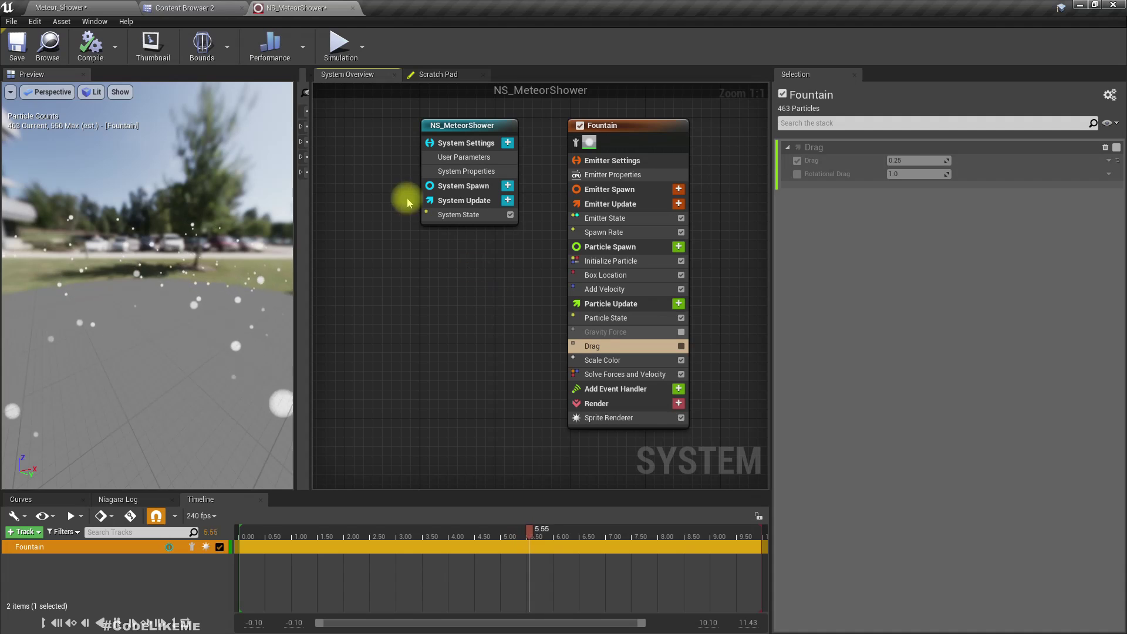
left_click(53, 8)
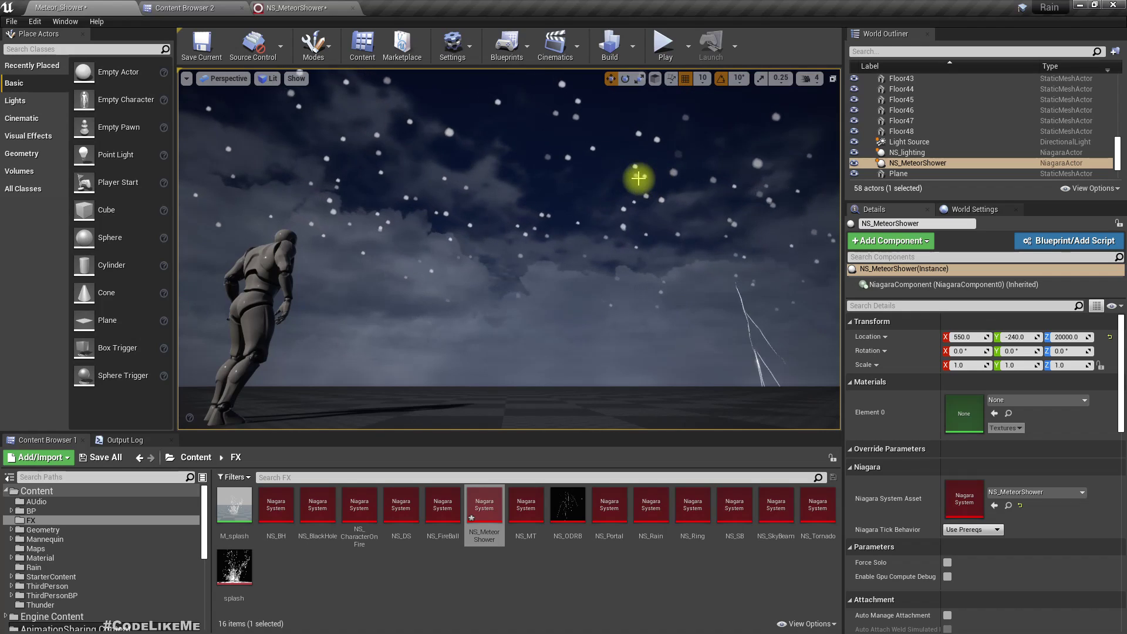
left_click(311, 6)
Add a LocationBasedRibbon emitter from the graph and position it right of Fountain
right_click_drag(479, 389, 331, 400)
right_click(599, 146)
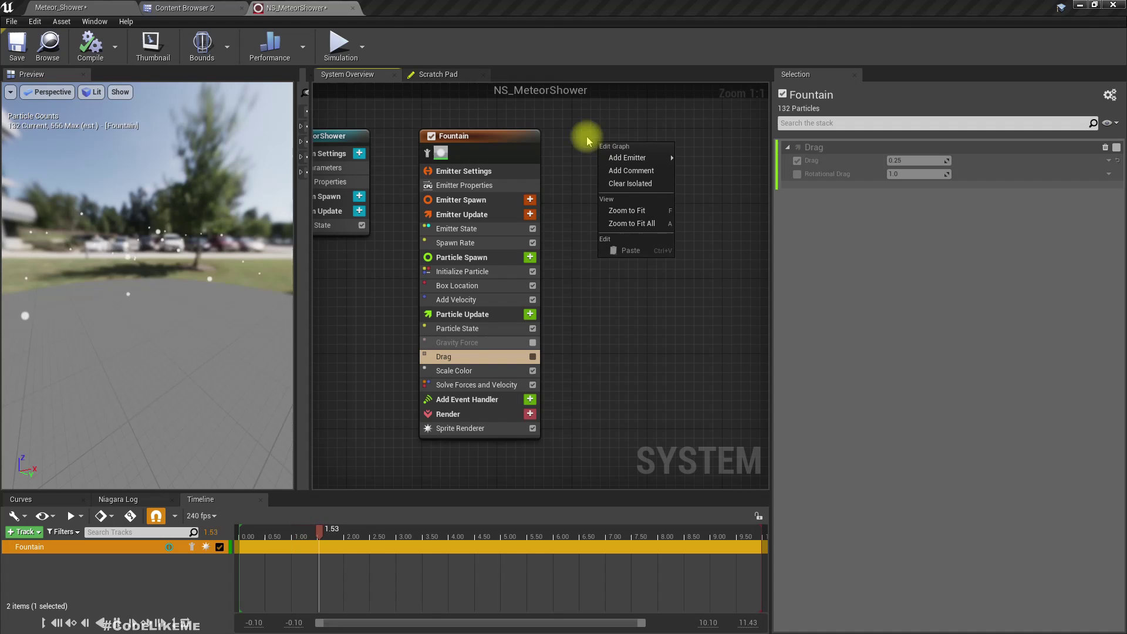
mouse_move(626, 159)
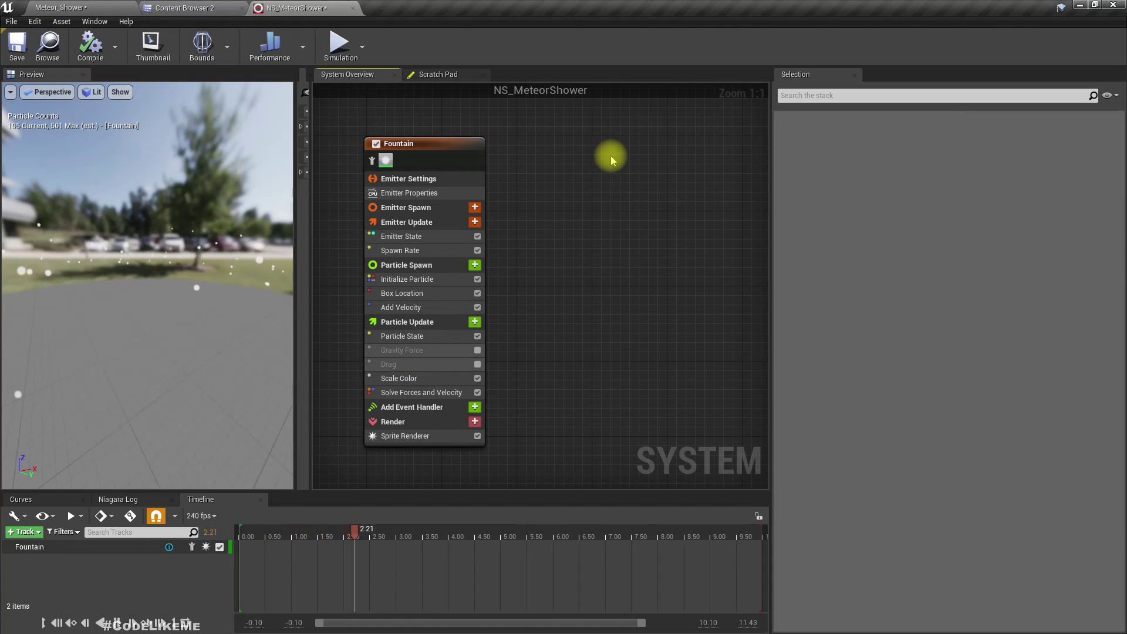
right_click(612, 157)
mouse_move(638, 173)
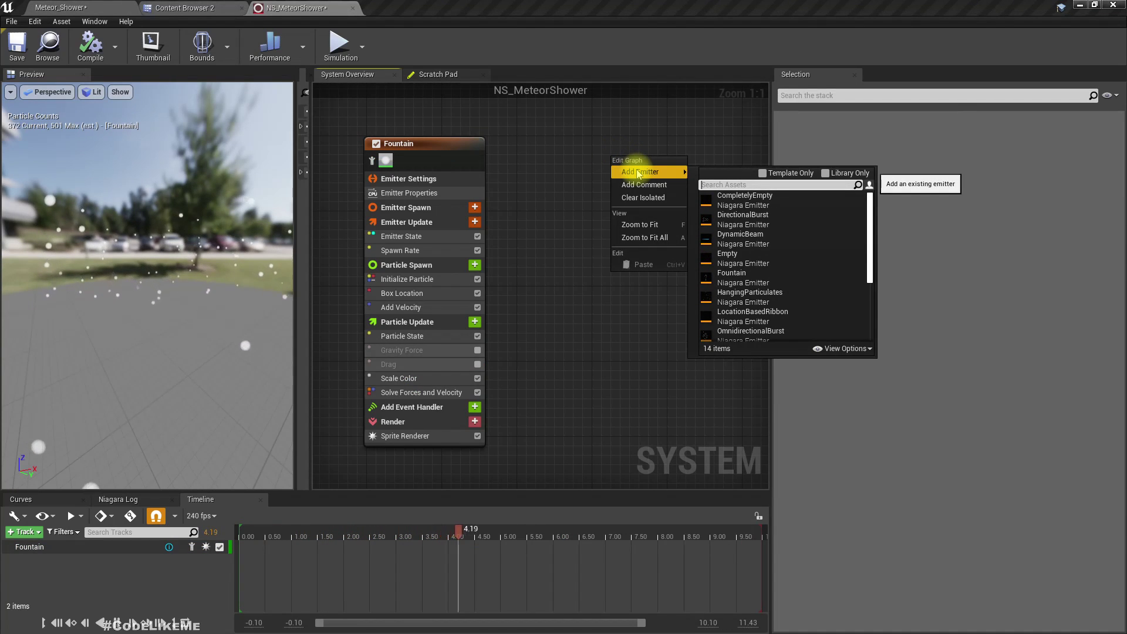
type("rib")
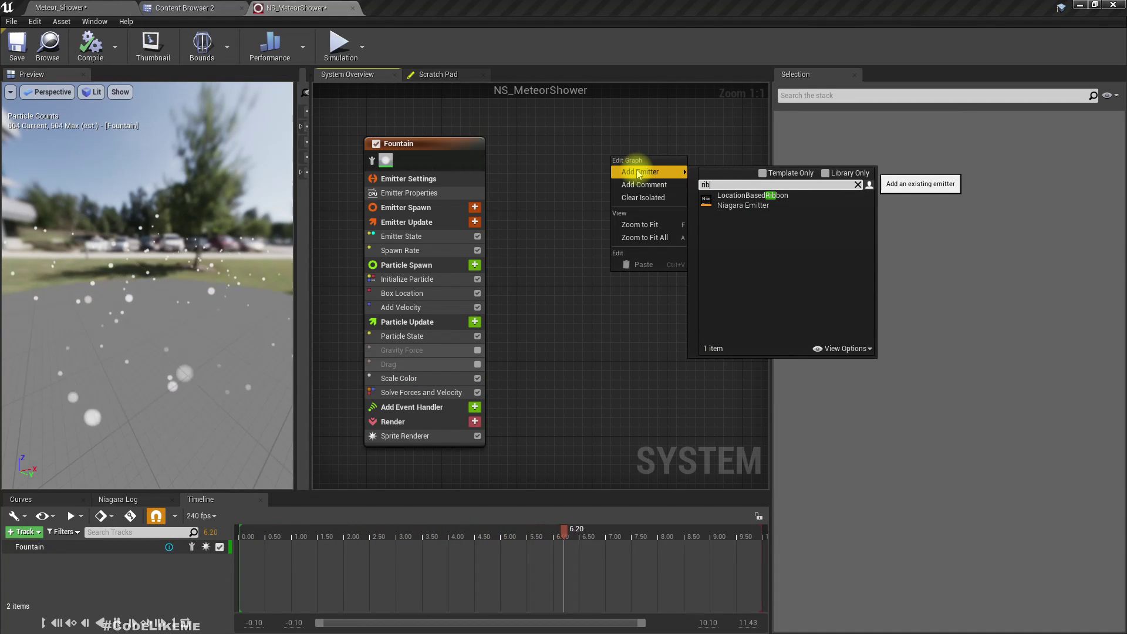
left_click(746, 199)
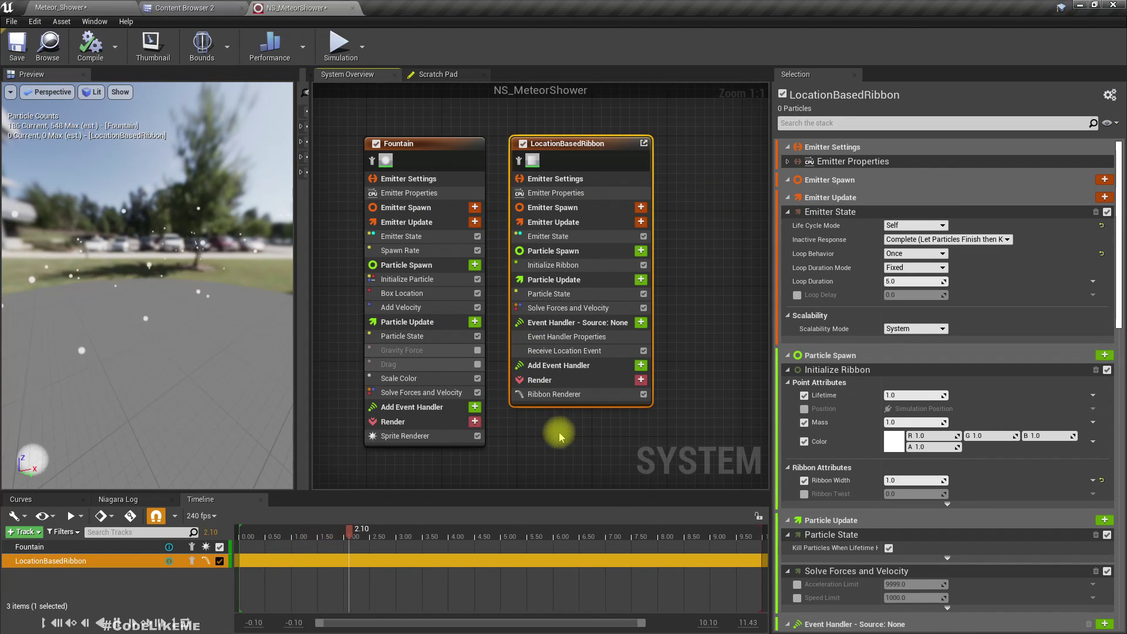
right_click_drag(565, 439, 476, 416)
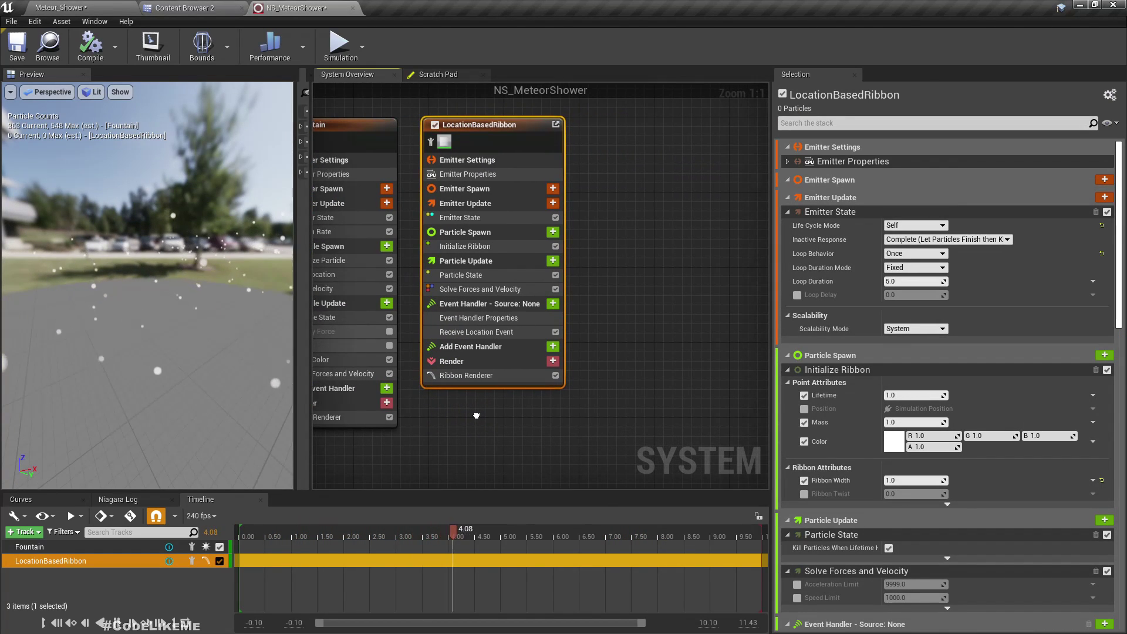
left_click_drag(535, 126, 646, 127)
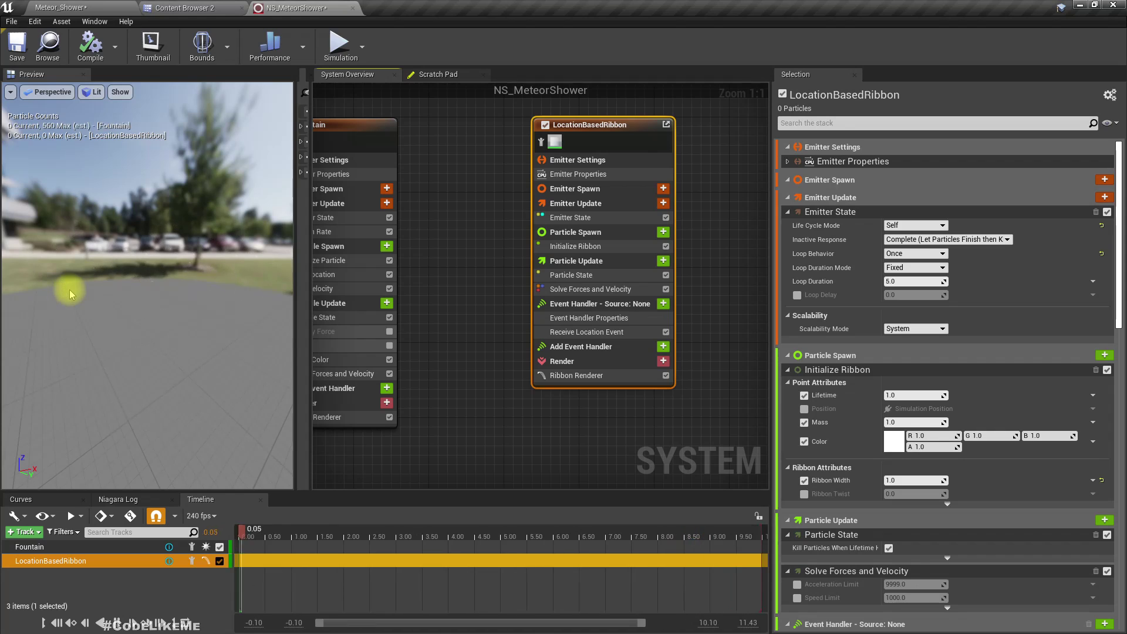
Add the Generate Location Event module to Fountain's Particle Update stack
left_click(610, 333)
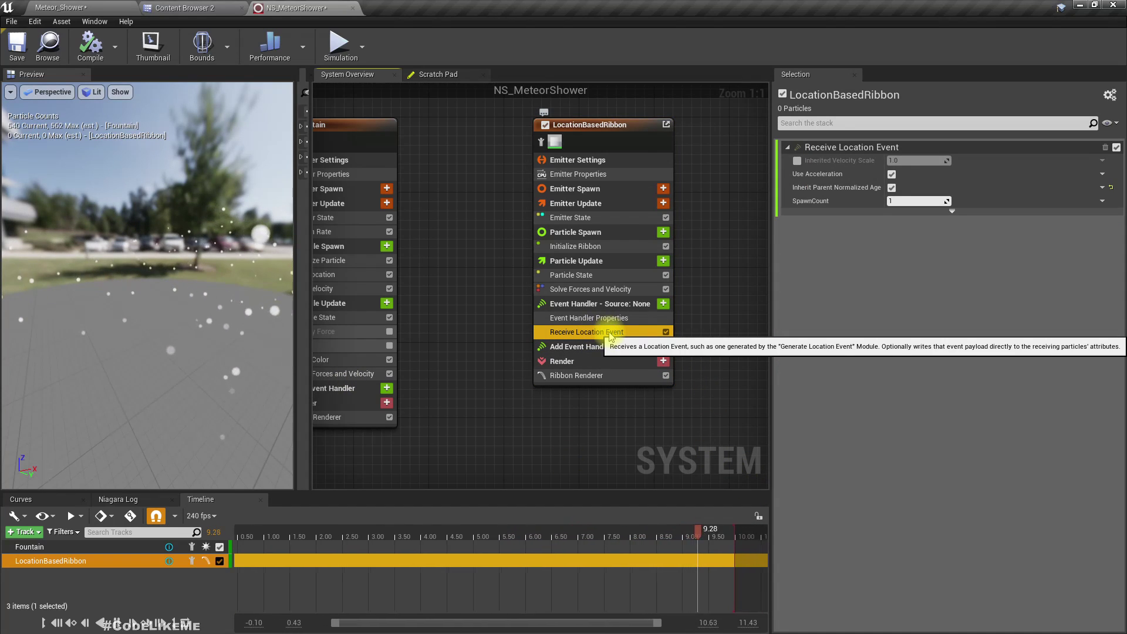
left_click(593, 318)
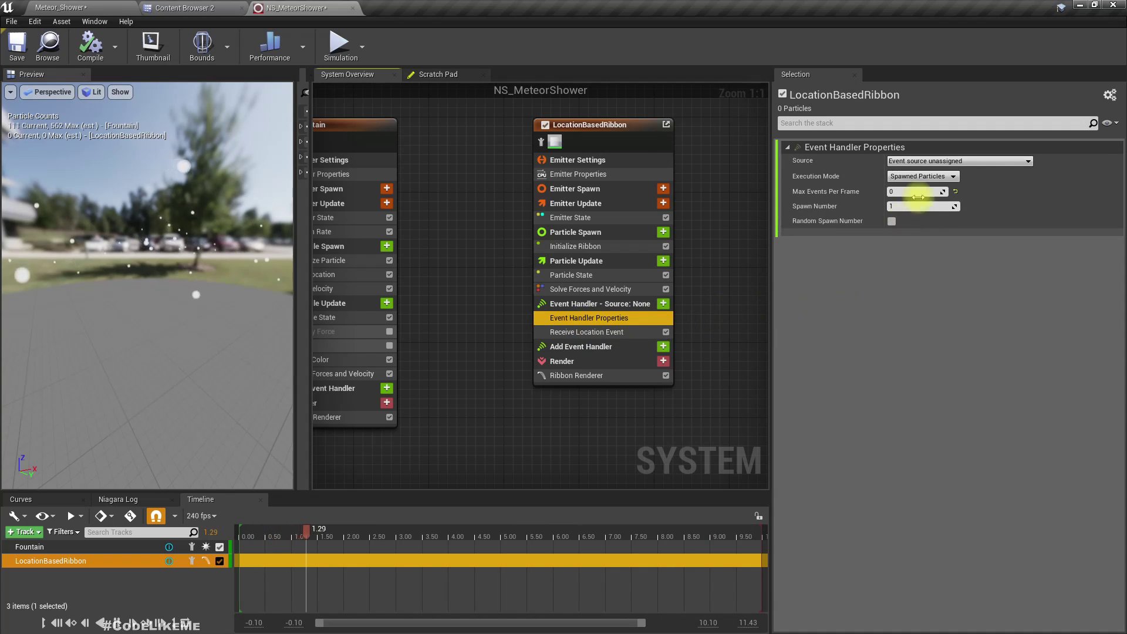
right_click_drag(452, 444, 521, 423)
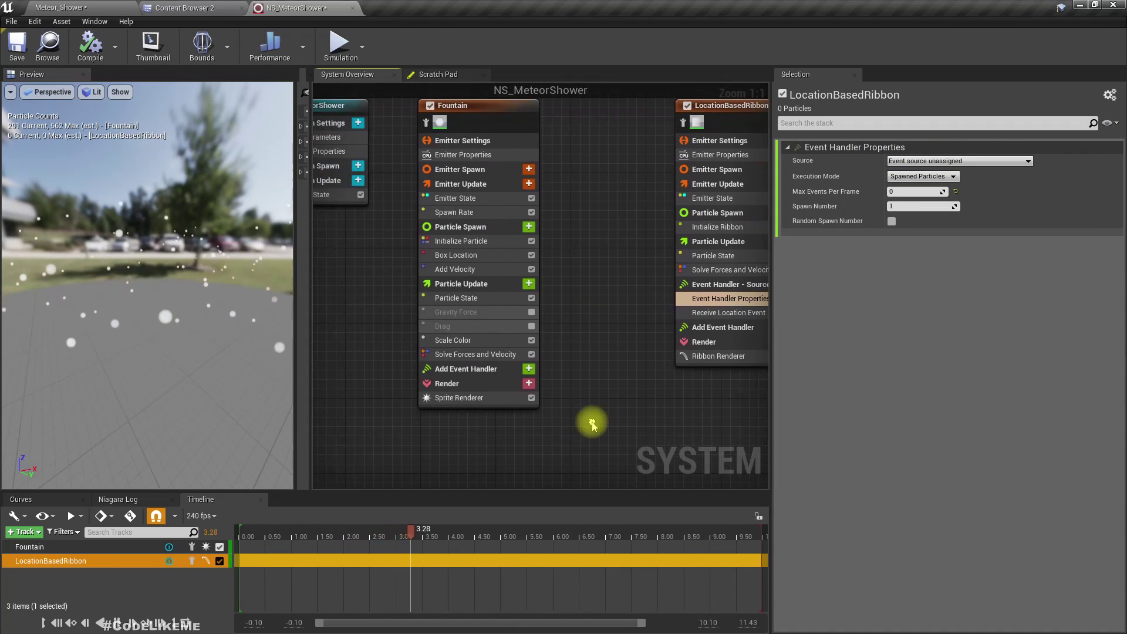
left_click(529, 285)
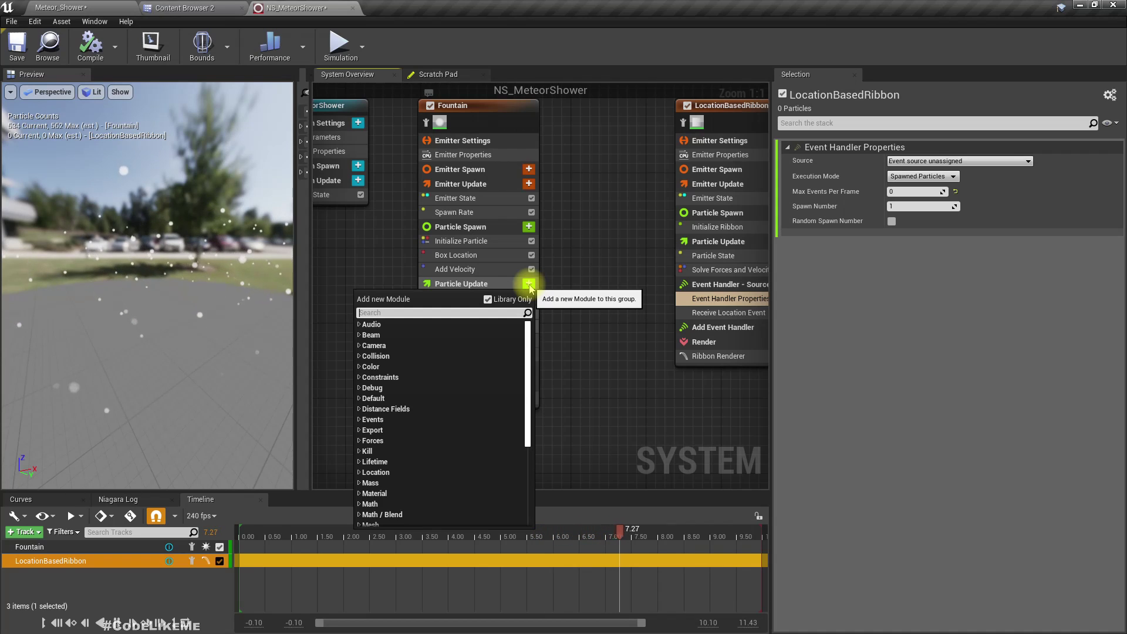
type("gener")
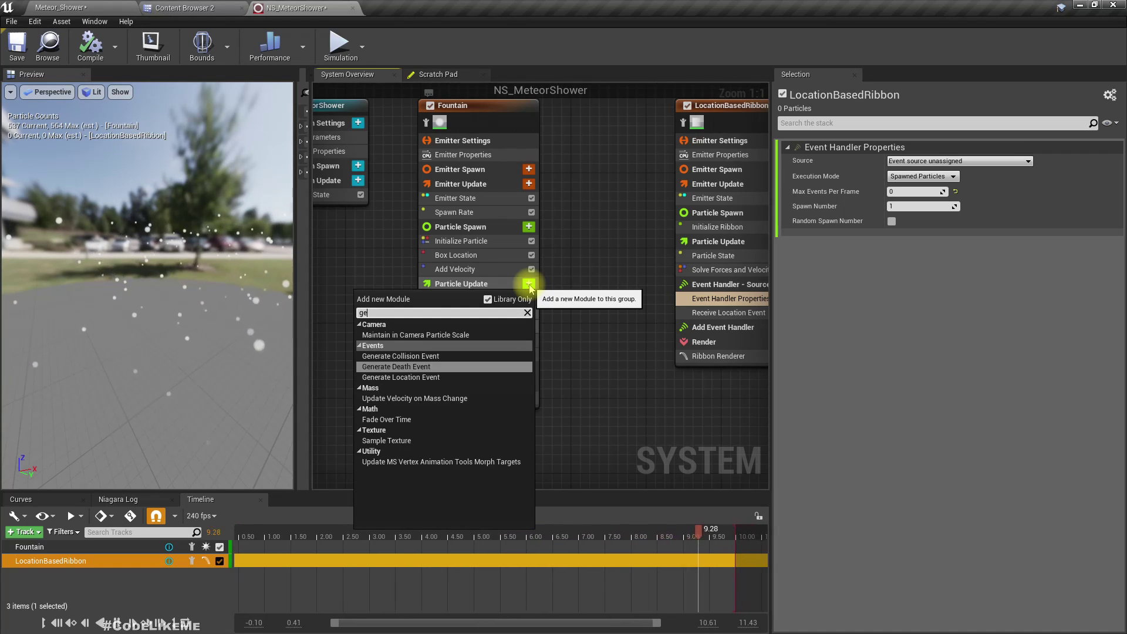
key("Down")
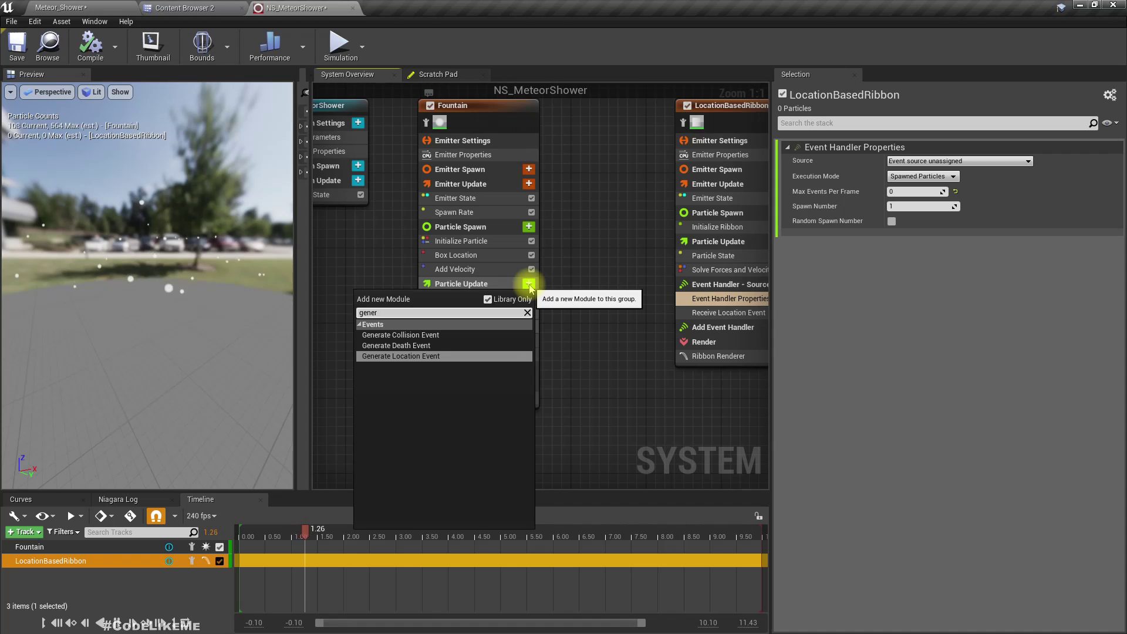
key("Return")
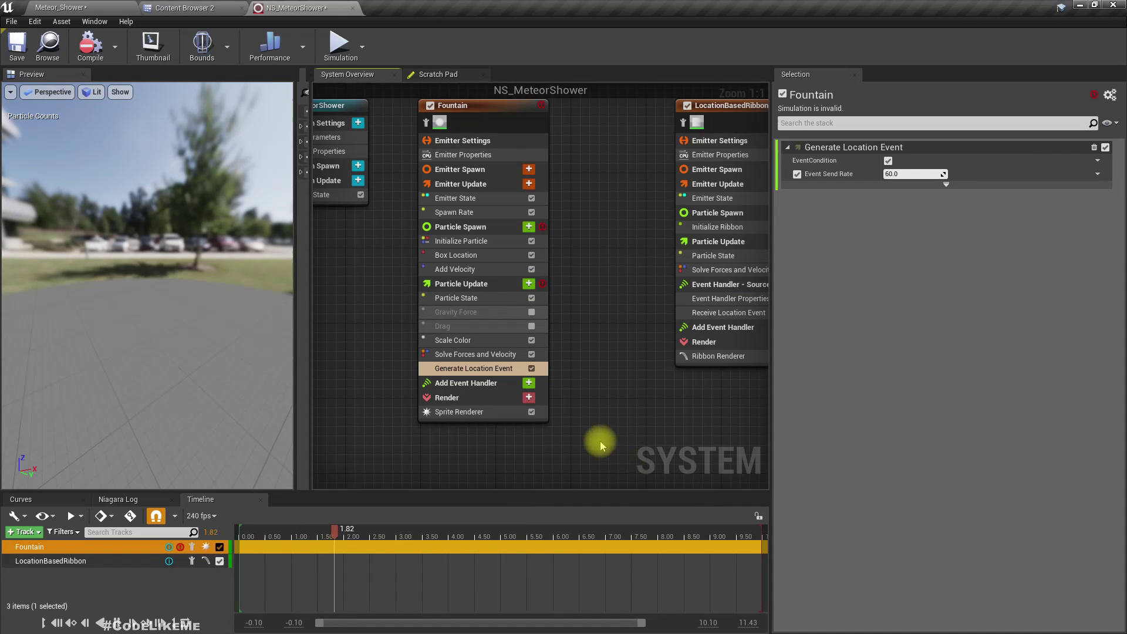
Review the Generate Location Event settings (rate 60) and Particle Update's compile errors
left_click(467, 369)
left_click_drag(64, 302, 182, 303)
left_click(151, 46)
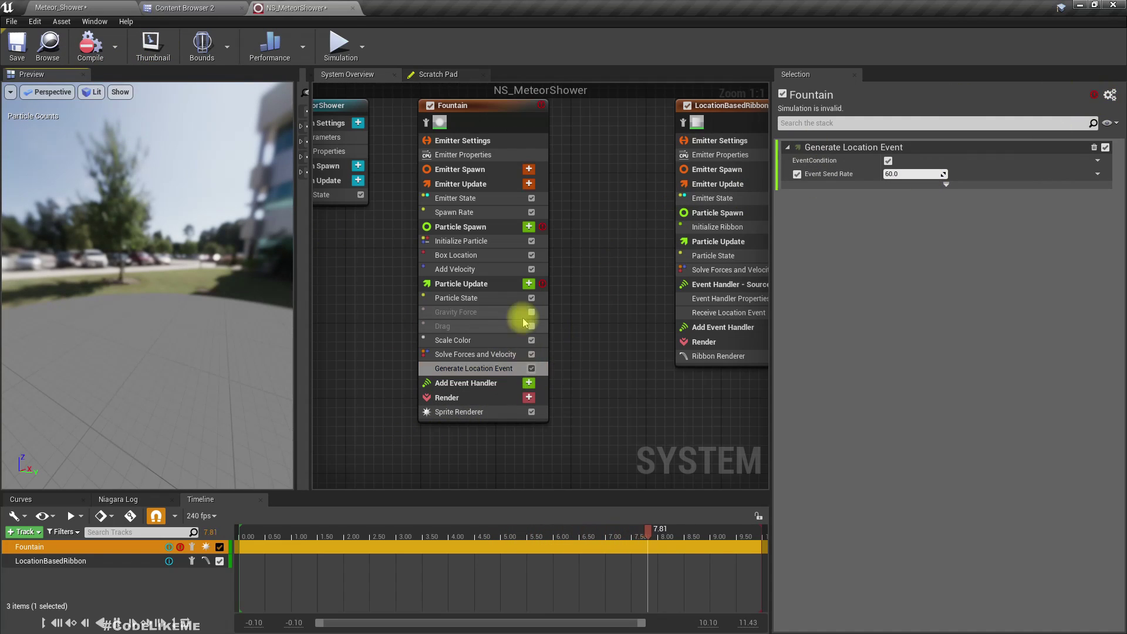
left_click(463, 284)
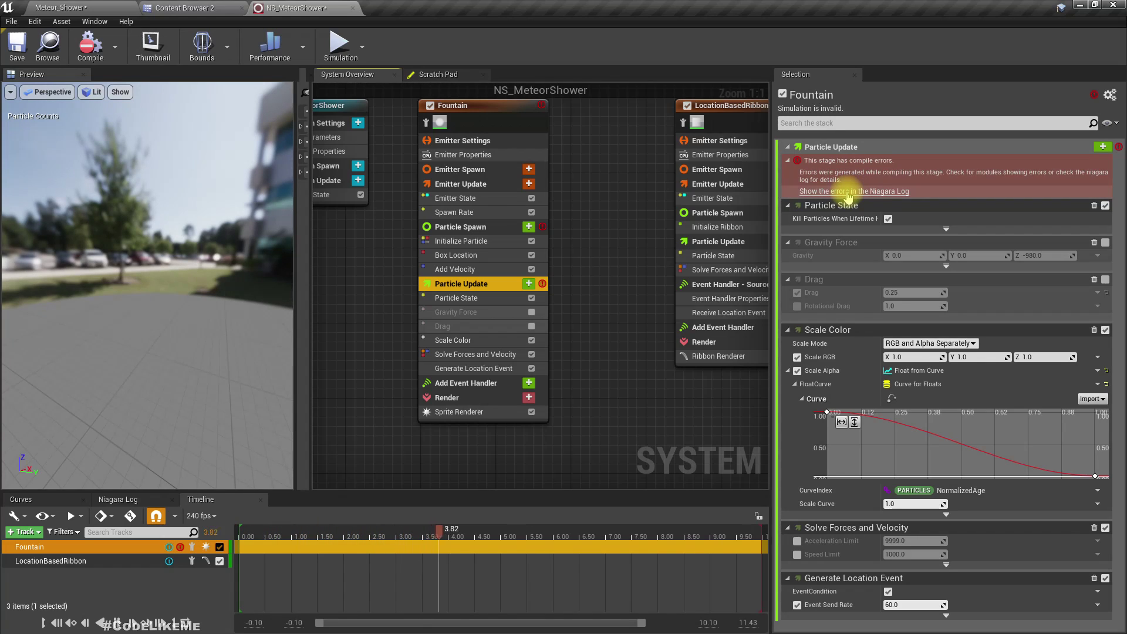
Check the Niagara Log errors, then enable Requires Persistent IDs in Fountain's Emitter Properties
left_click(449, 229)
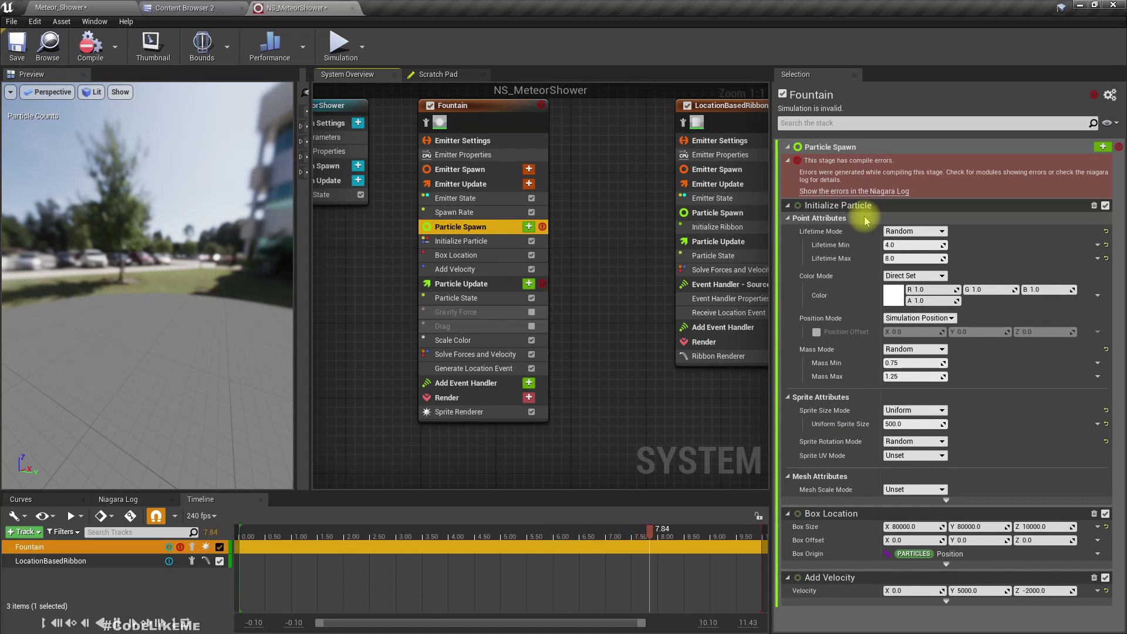
left_click(854, 191)
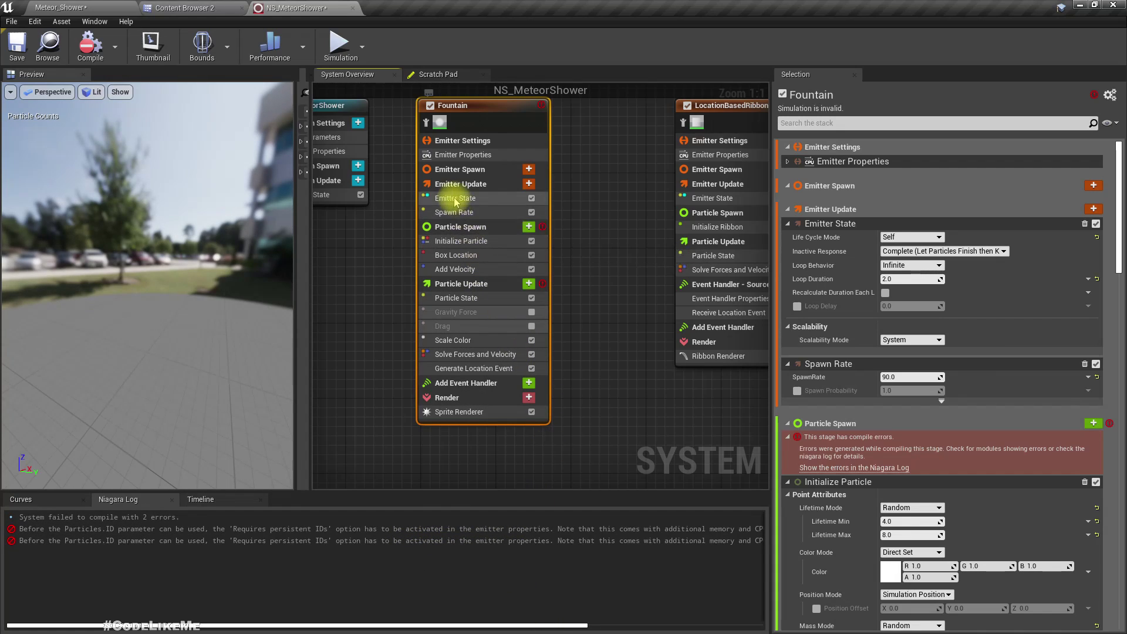
left_click(463, 155)
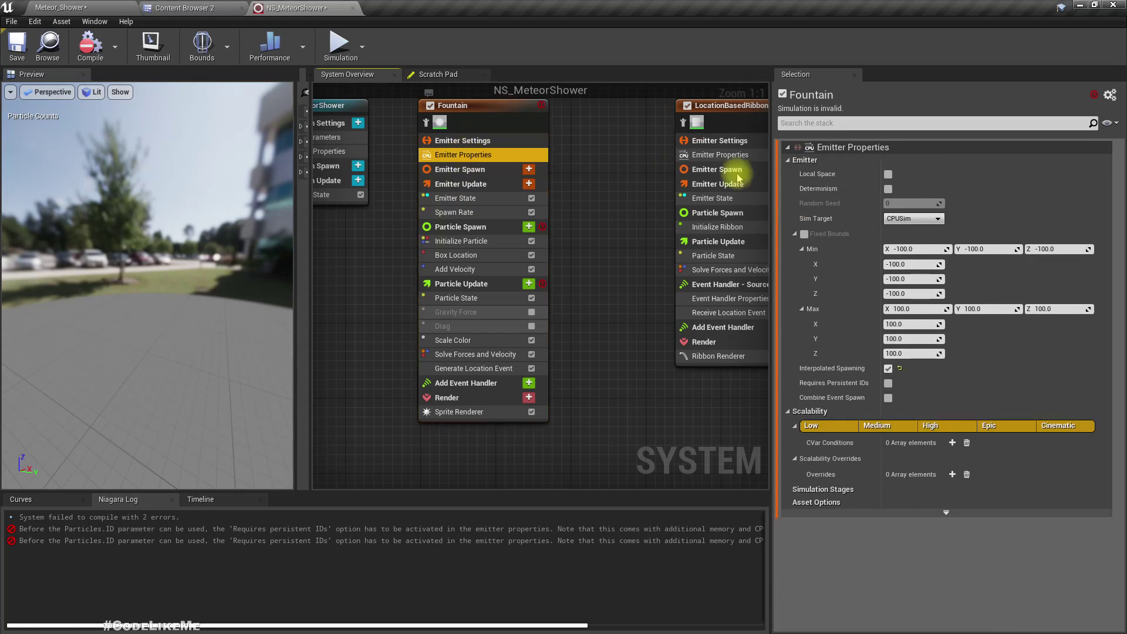
left_click(888, 384)
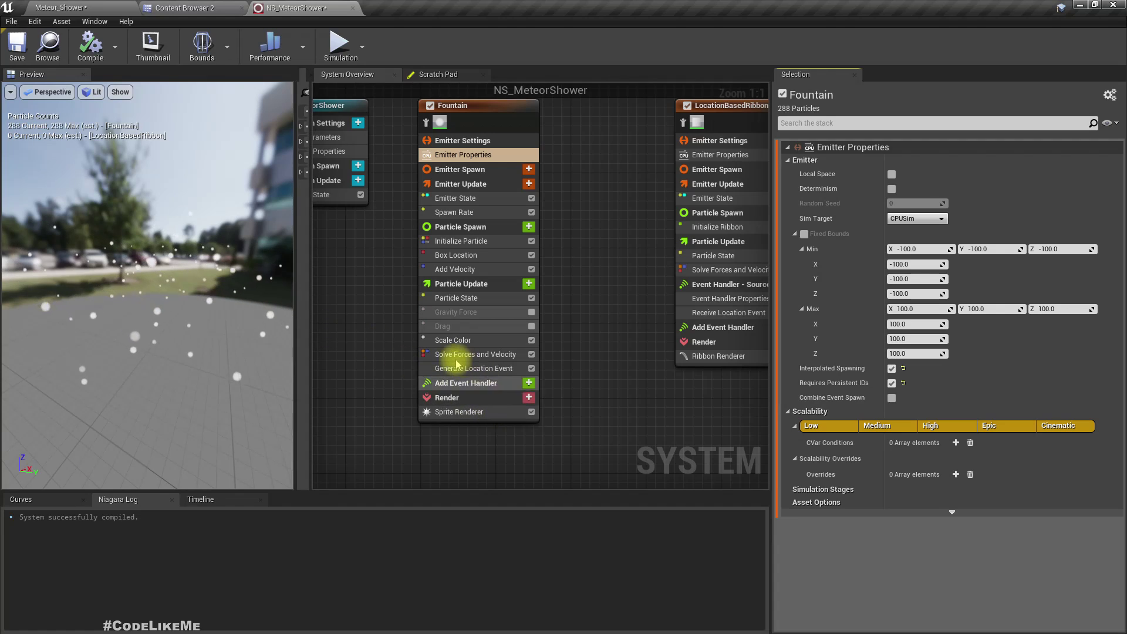
left_click(482, 371)
right_click_drag(629, 307, 537, 337)
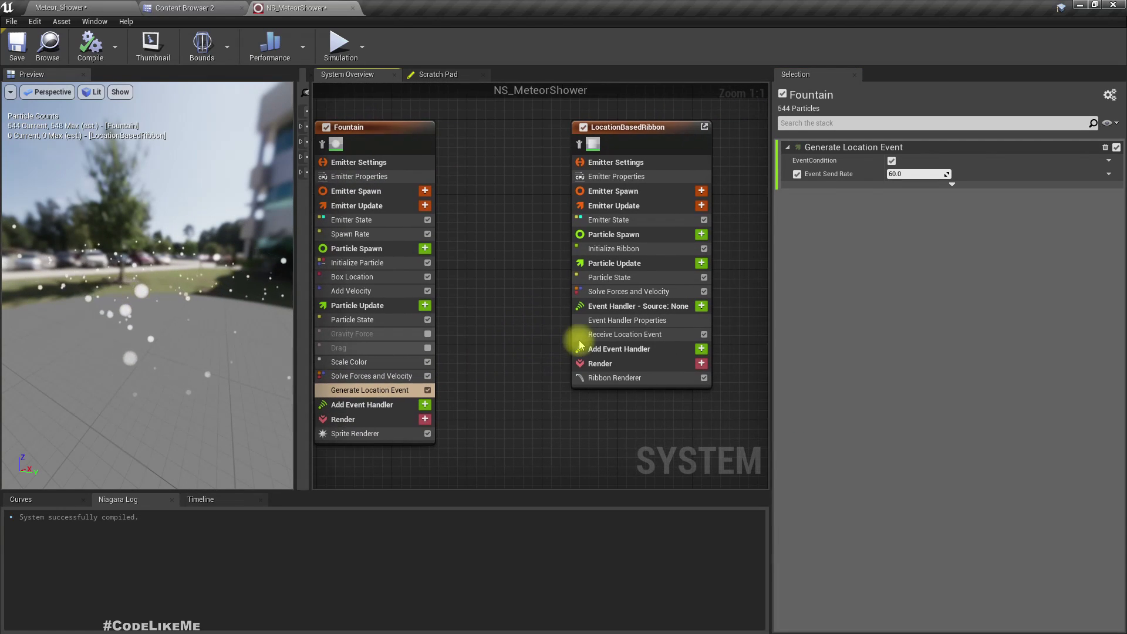
Keep Spawned Particles execution mode and set the ribbon handler's Source to Fountain > Location Event
left_click(598, 335)
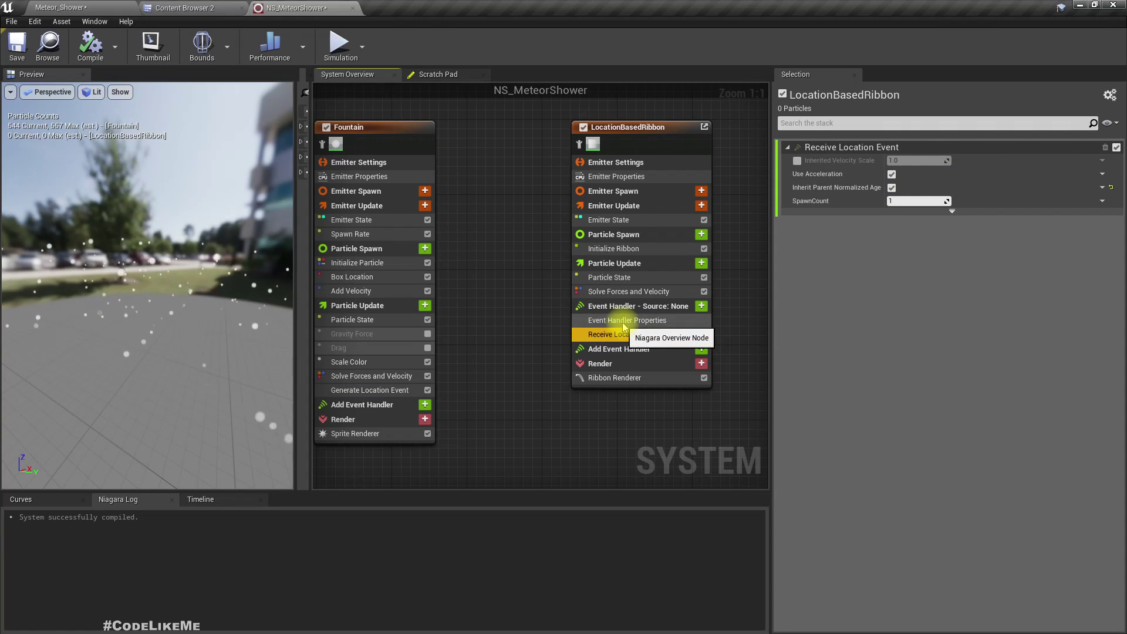
left_click(619, 321)
left_click(957, 161)
left_click(916, 262)
left_click(912, 176)
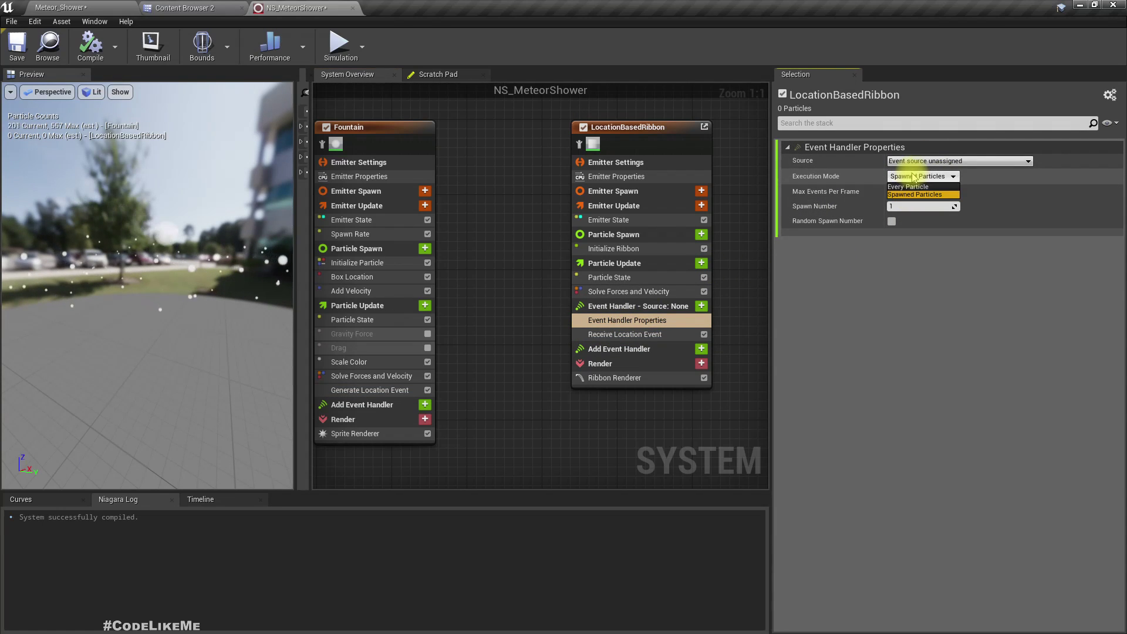
left_click(914, 270)
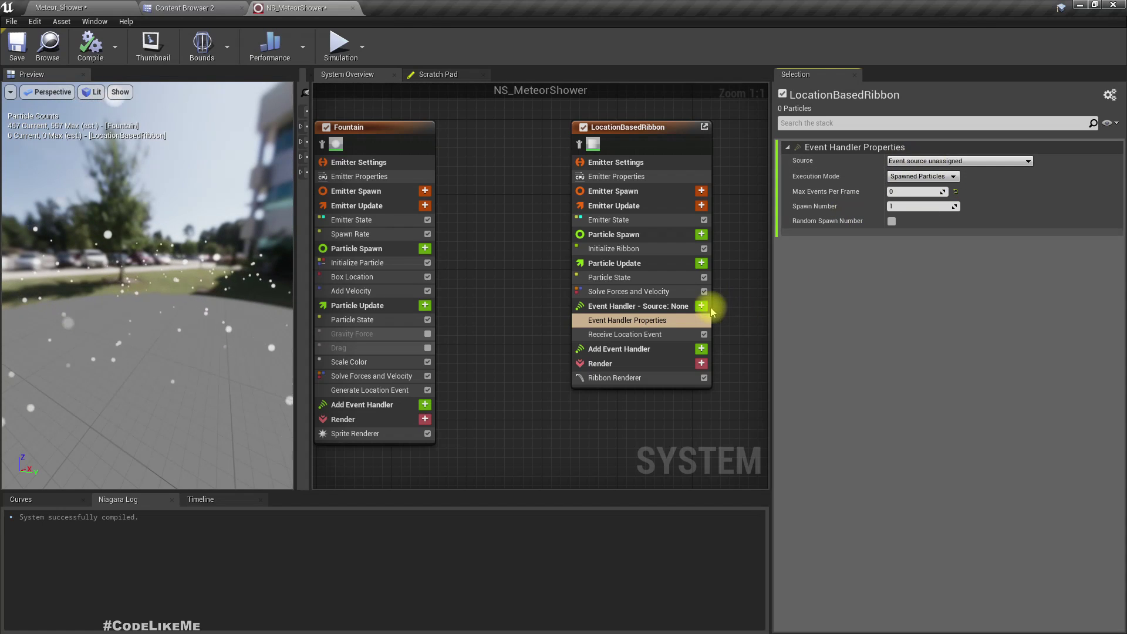
left_click(633, 350)
left_click(627, 320)
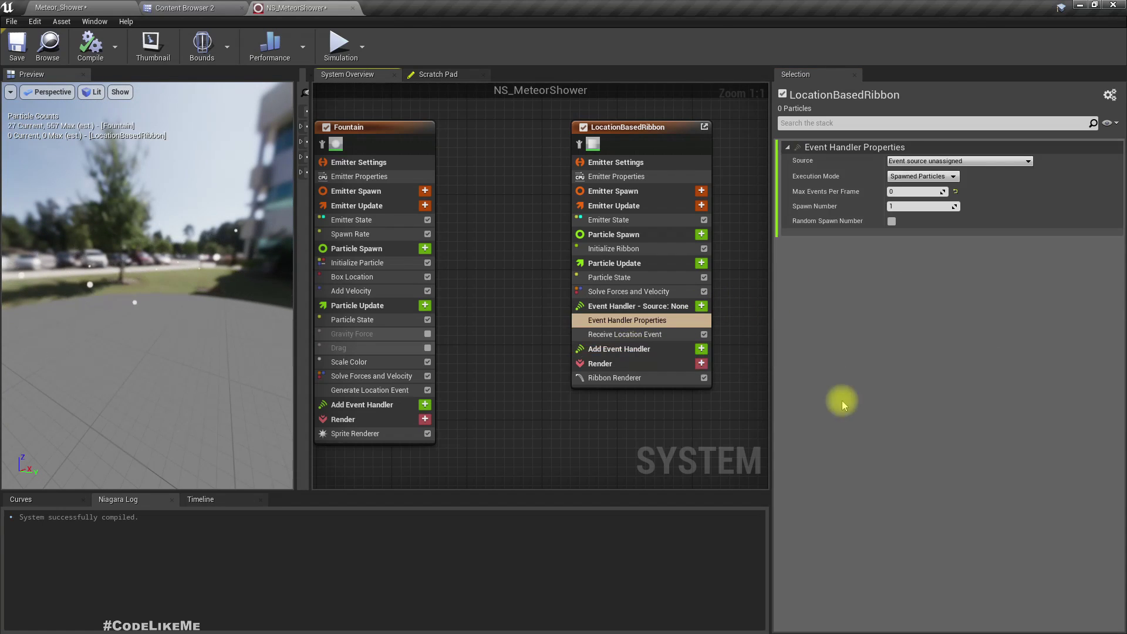
left_click(912, 161)
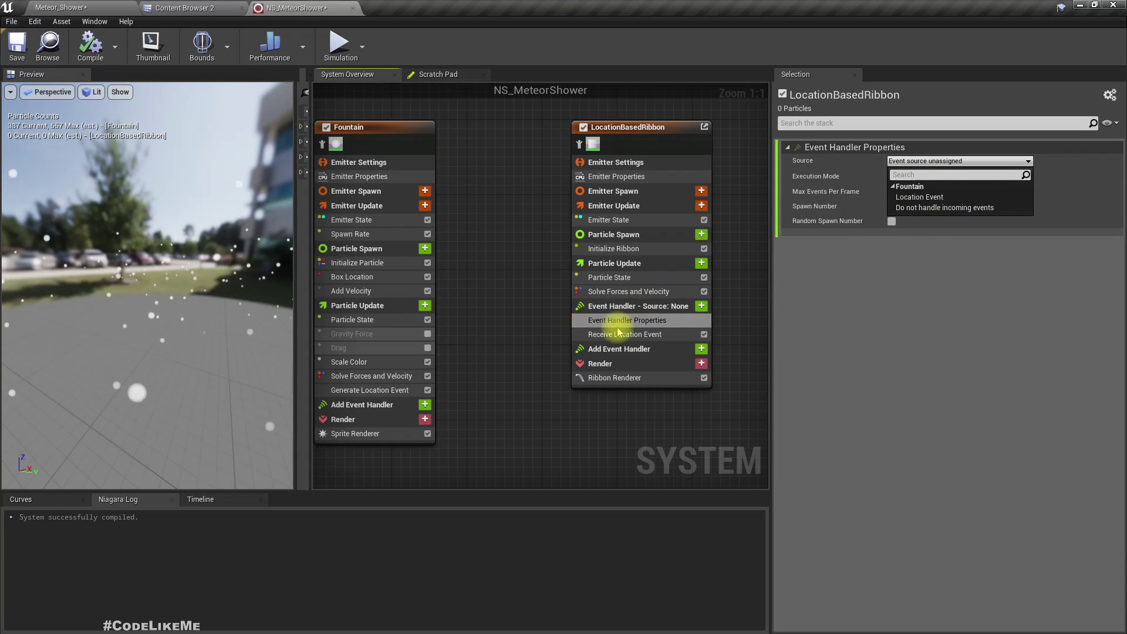
left_click(919, 197)
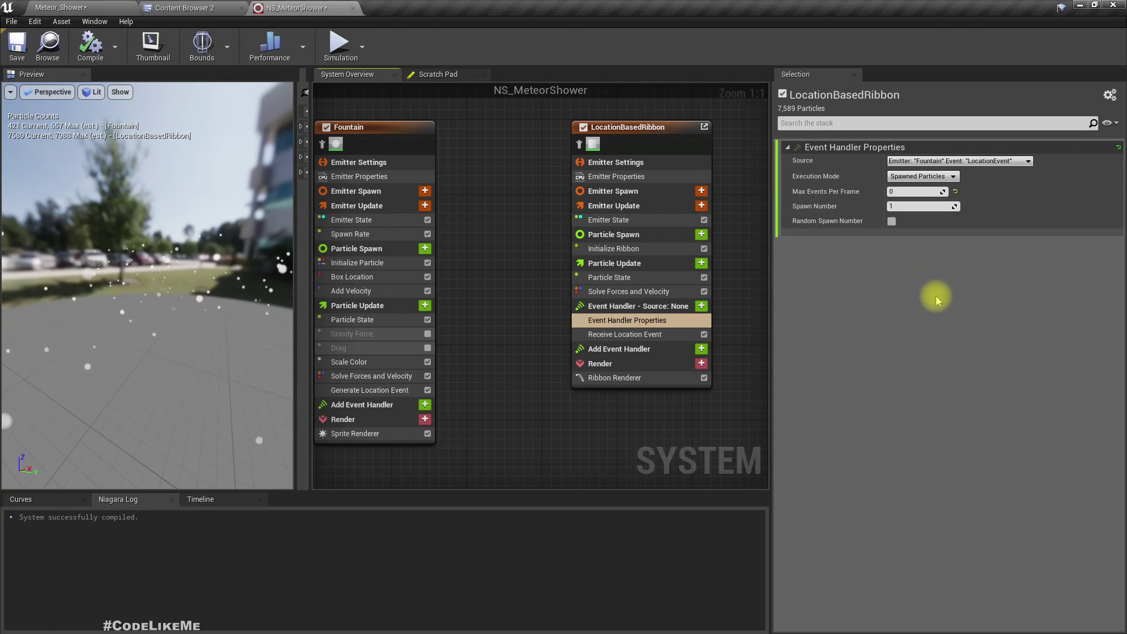
left_click(613, 249)
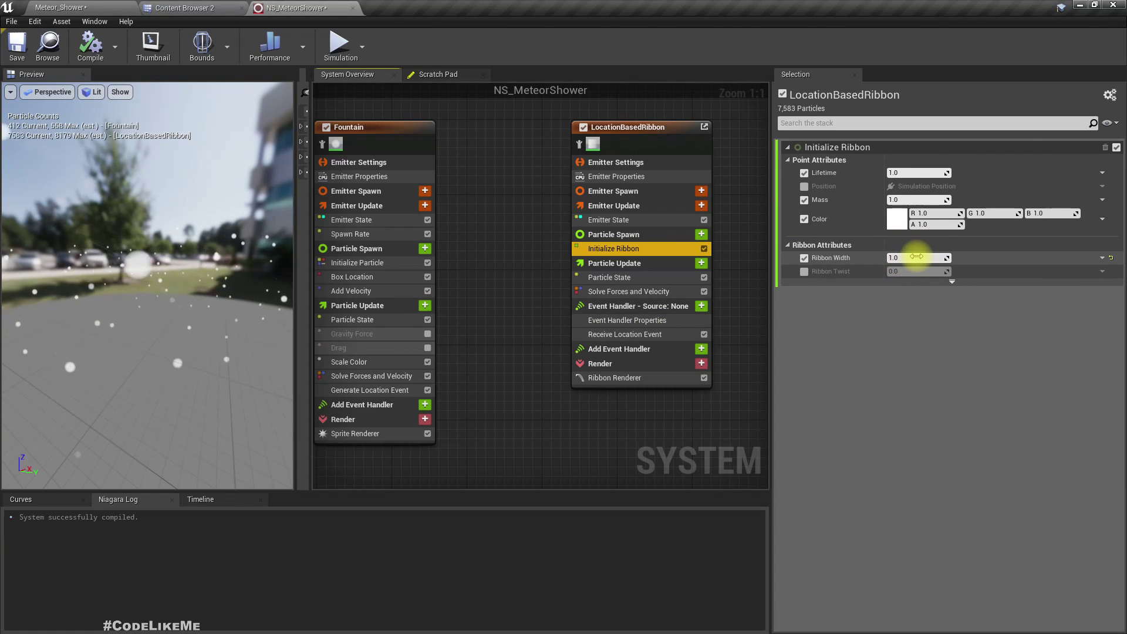
Set Initialize Ribbon's Ribbon Width to 100 and Lifetime to 2.0
left_click(916, 256)
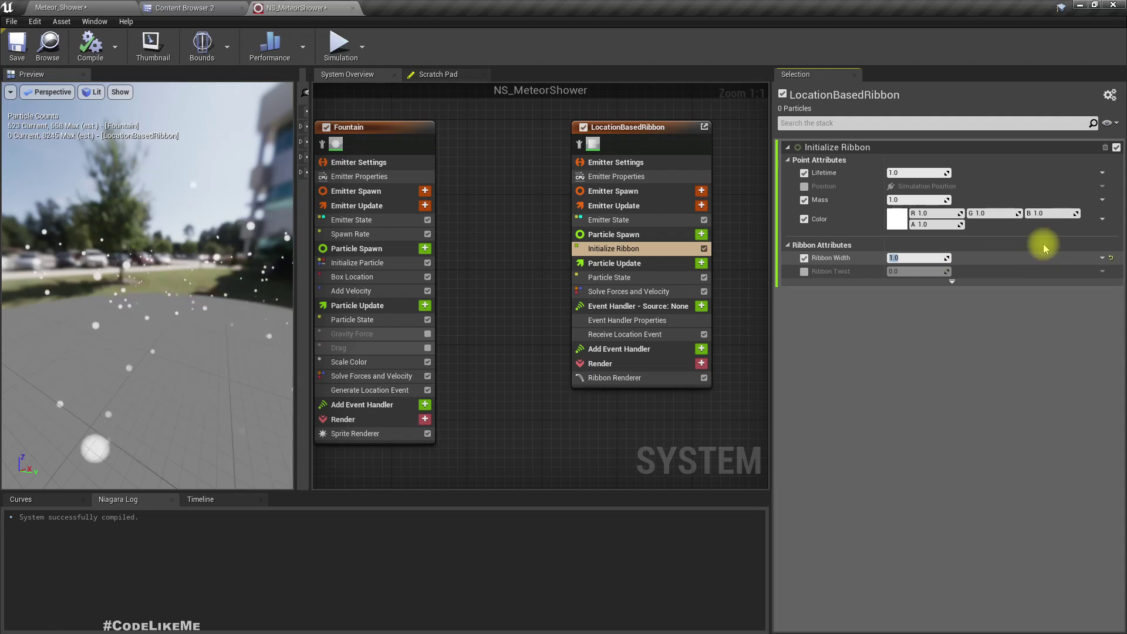
type("100")
key("Return")
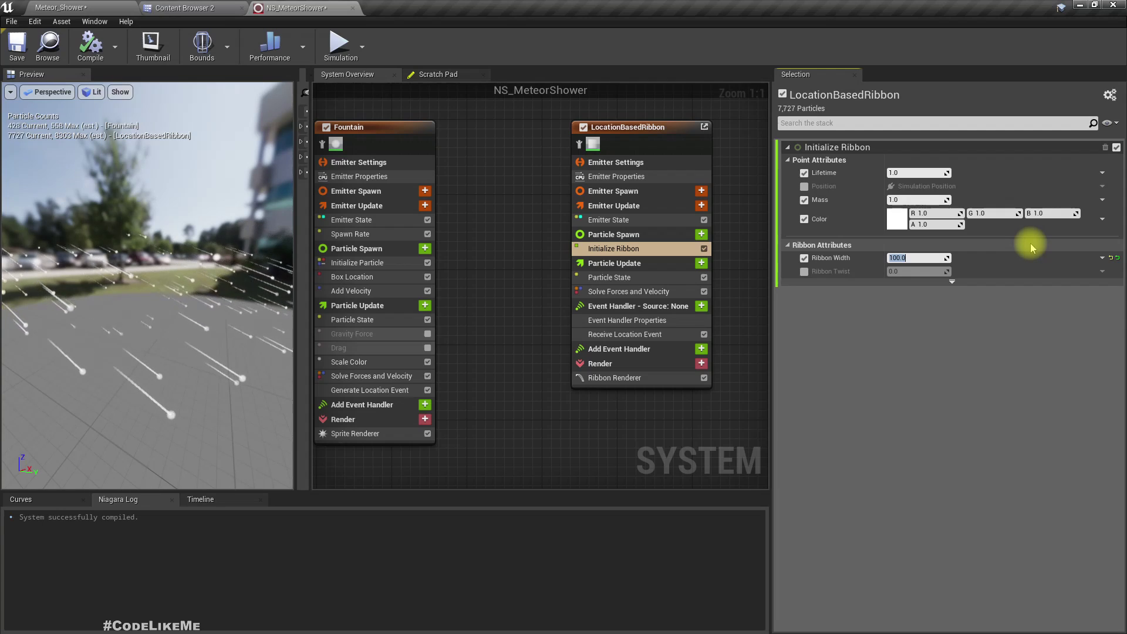
left_click(914, 173)
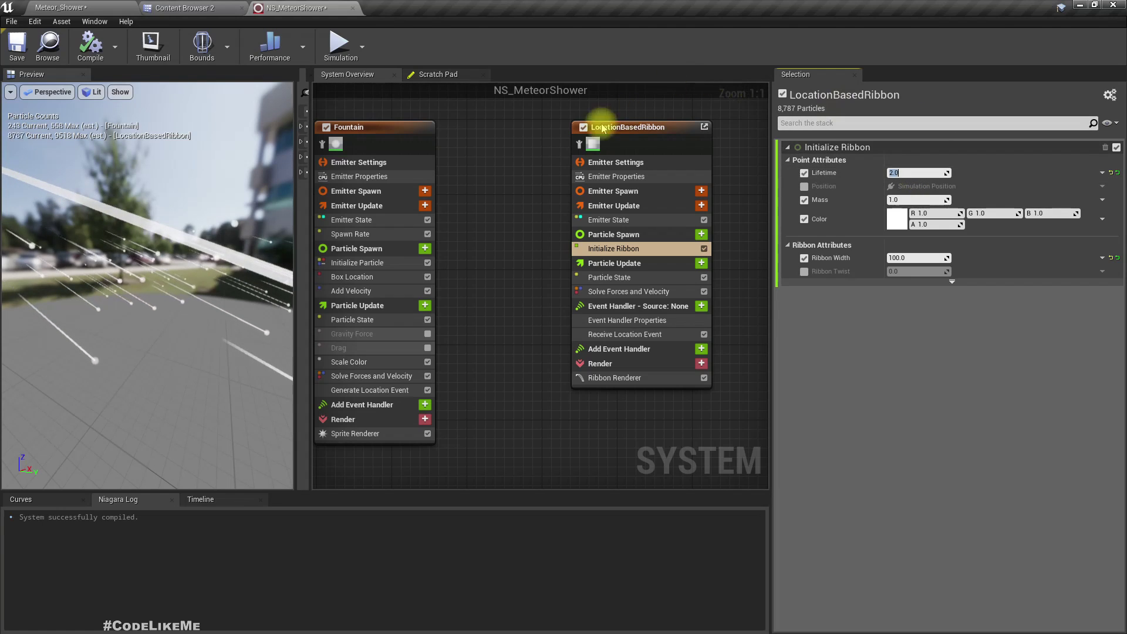
Set LocationBasedRibbon's Life Cycle Mode to System and view the meteors in the Meteor_Shower level
left_click(611, 221)
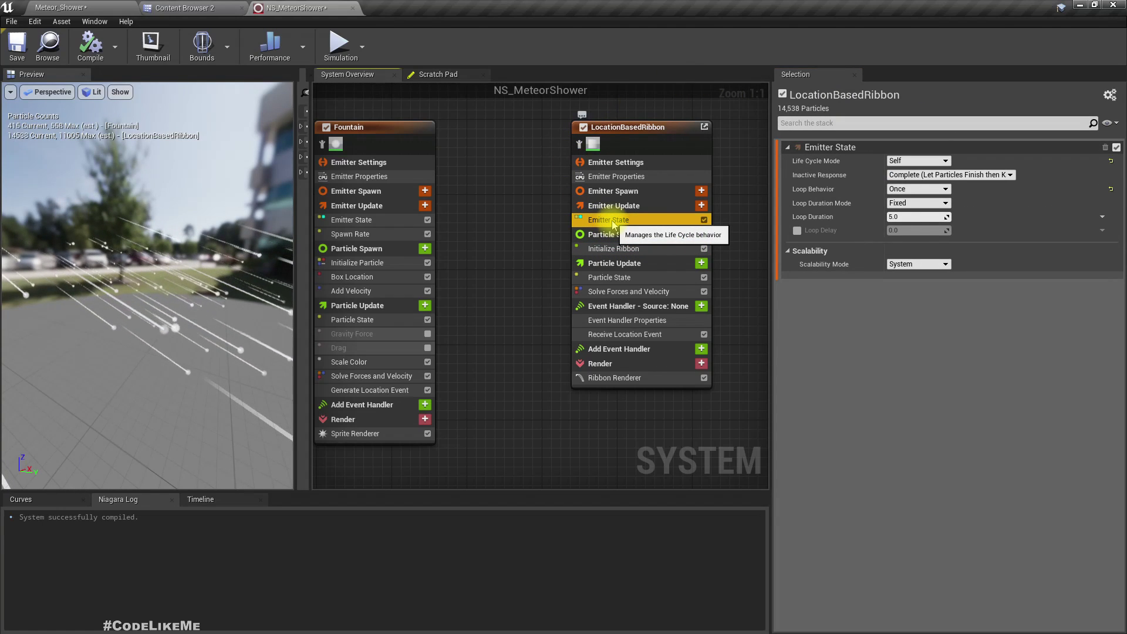
left_click(91, 6)
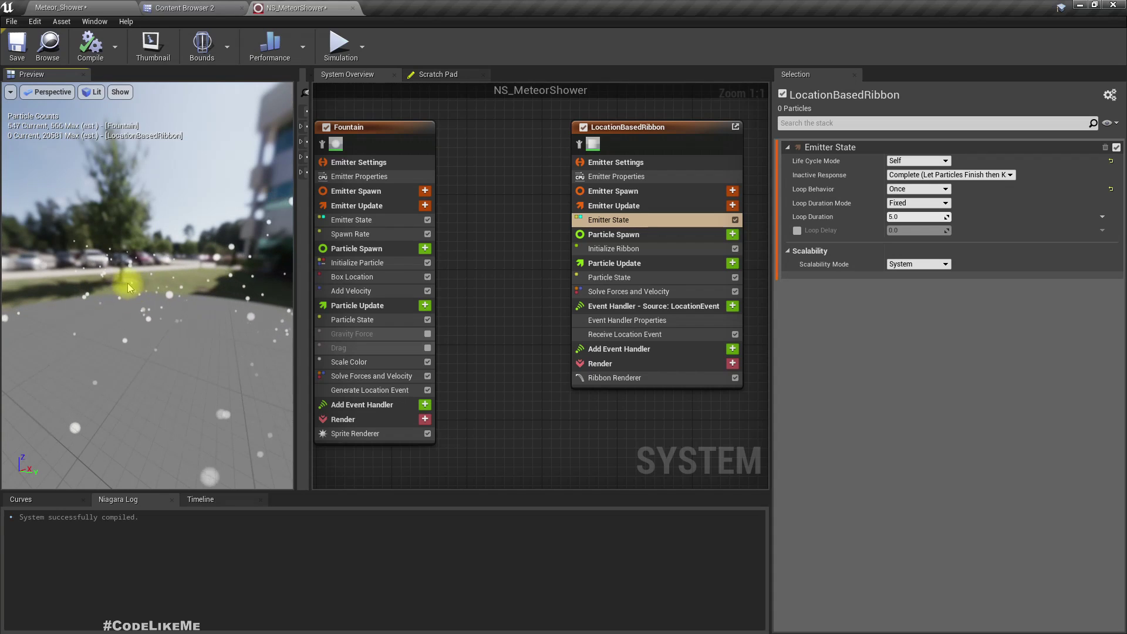
left_click(75, 7)
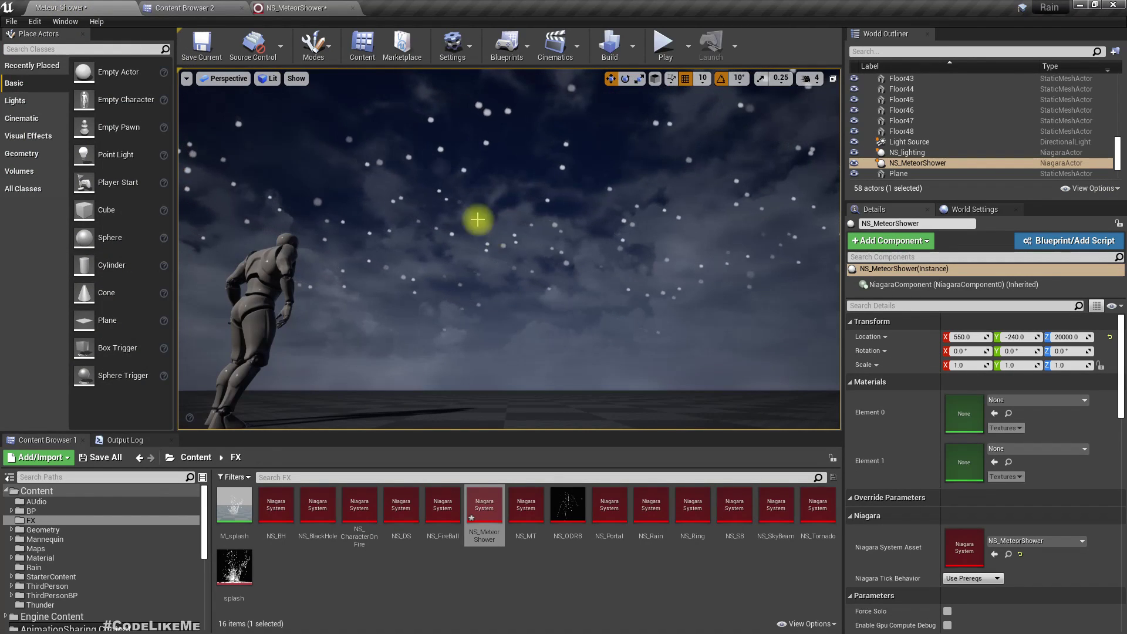
left_click(296, 8)
left_click(907, 161)
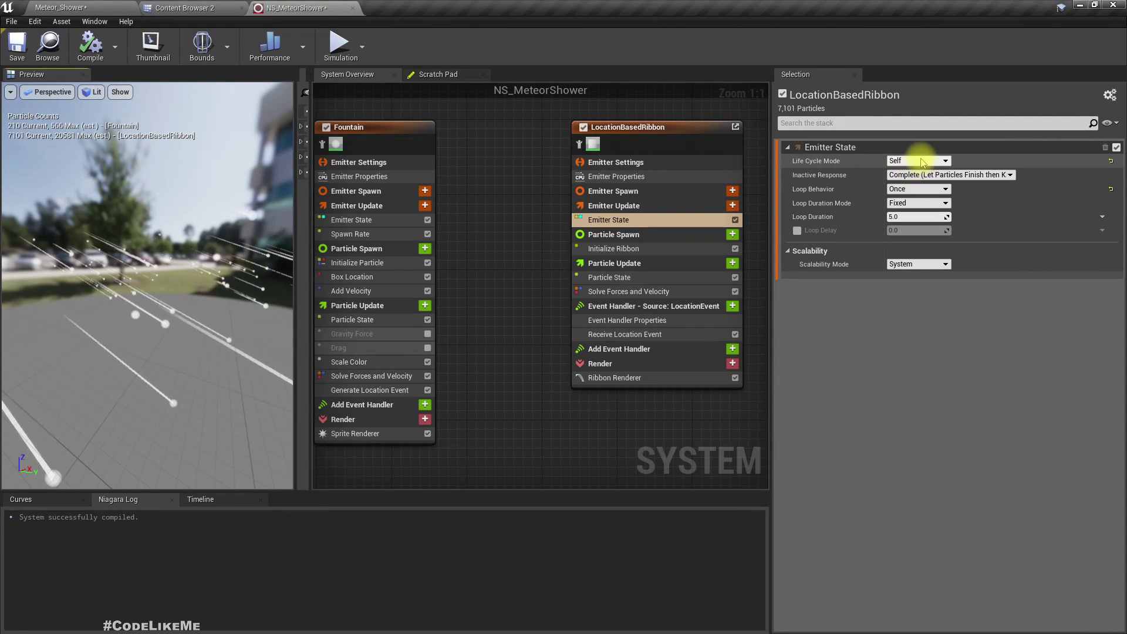
left_click(908, 171)
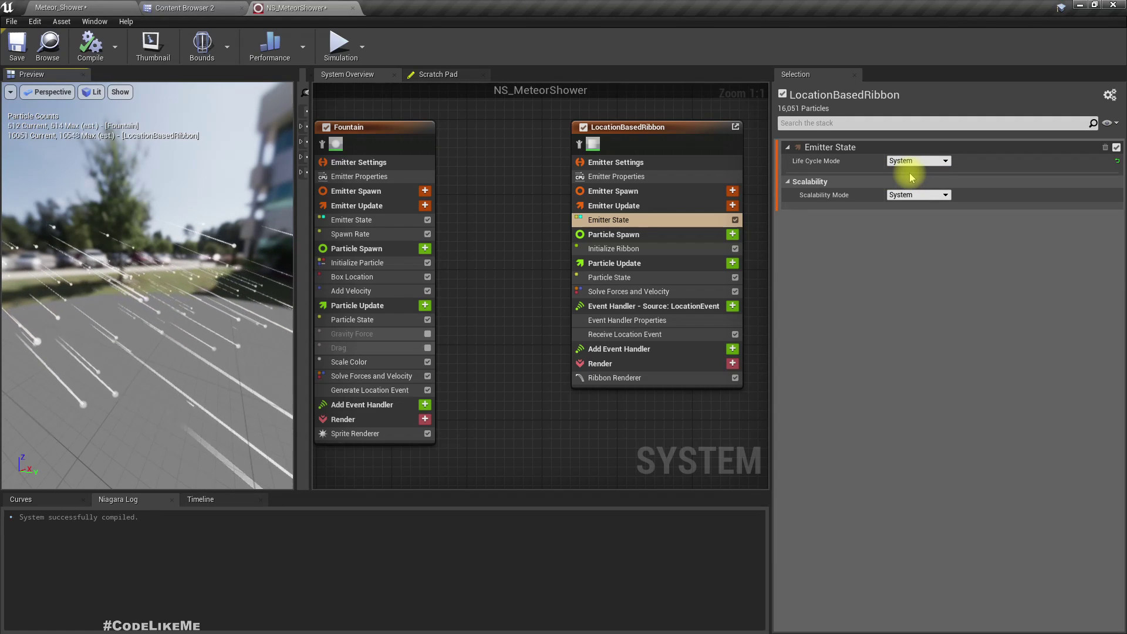
left_click(73, 8)
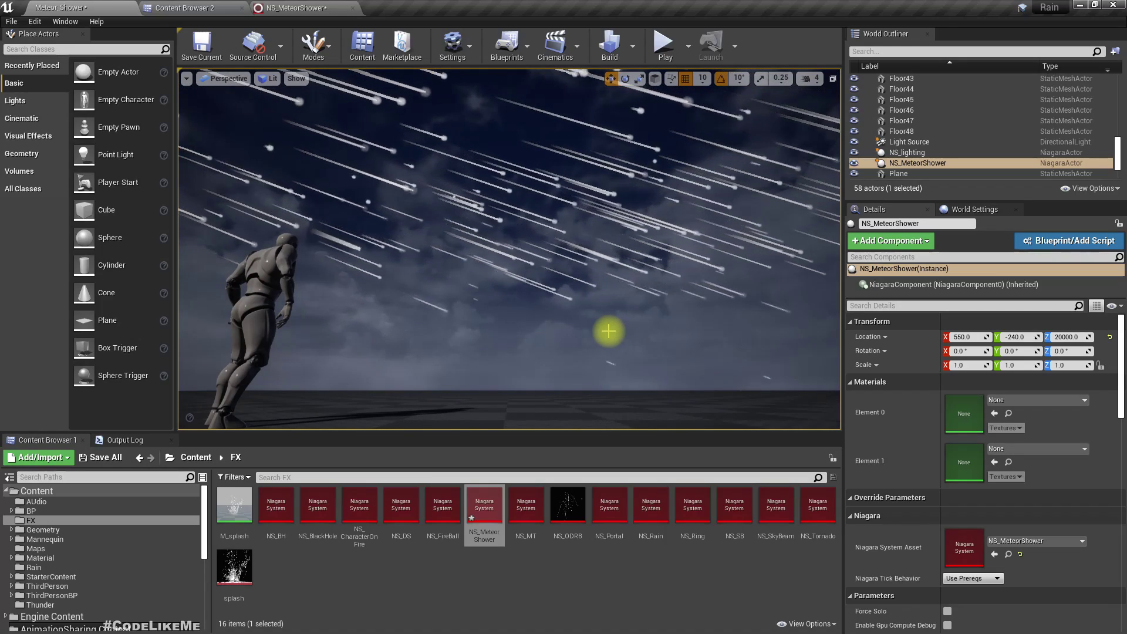
Tilt the view up to the meteor-filled sky and preview it full-screen with F11, then restore
right_click_drag(609, 331, 608, 331)
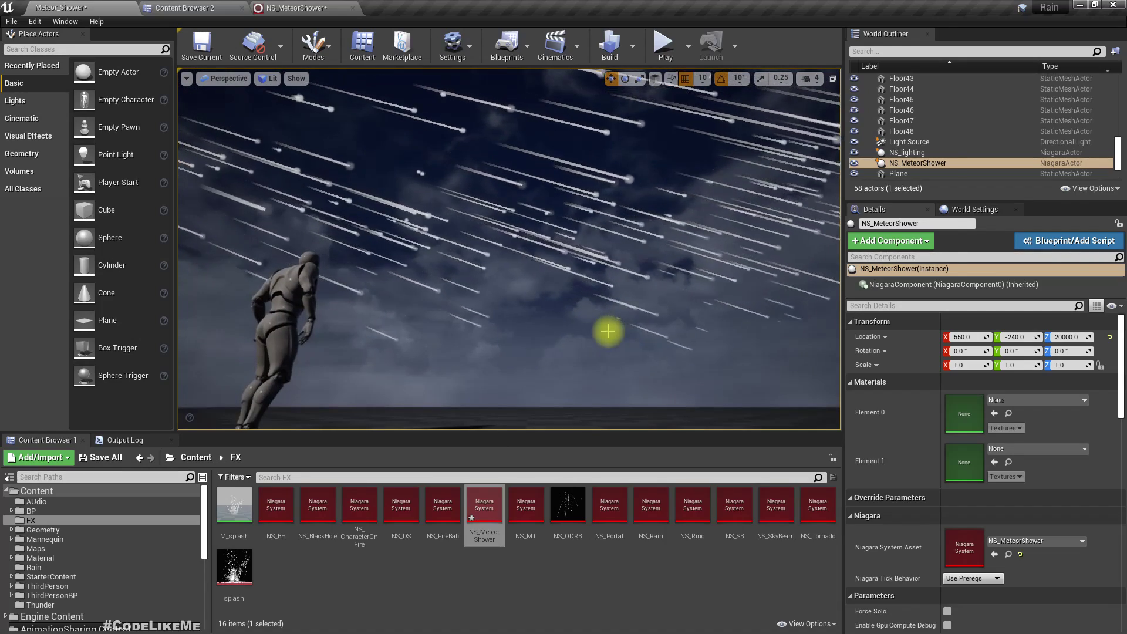
key("F11")
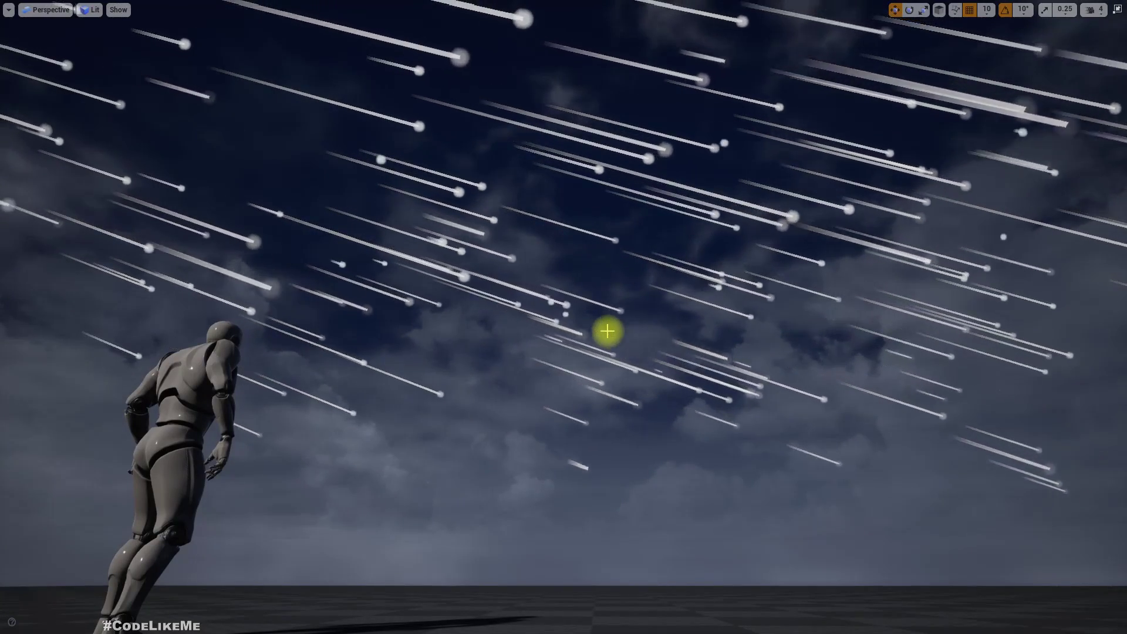
key("F11")
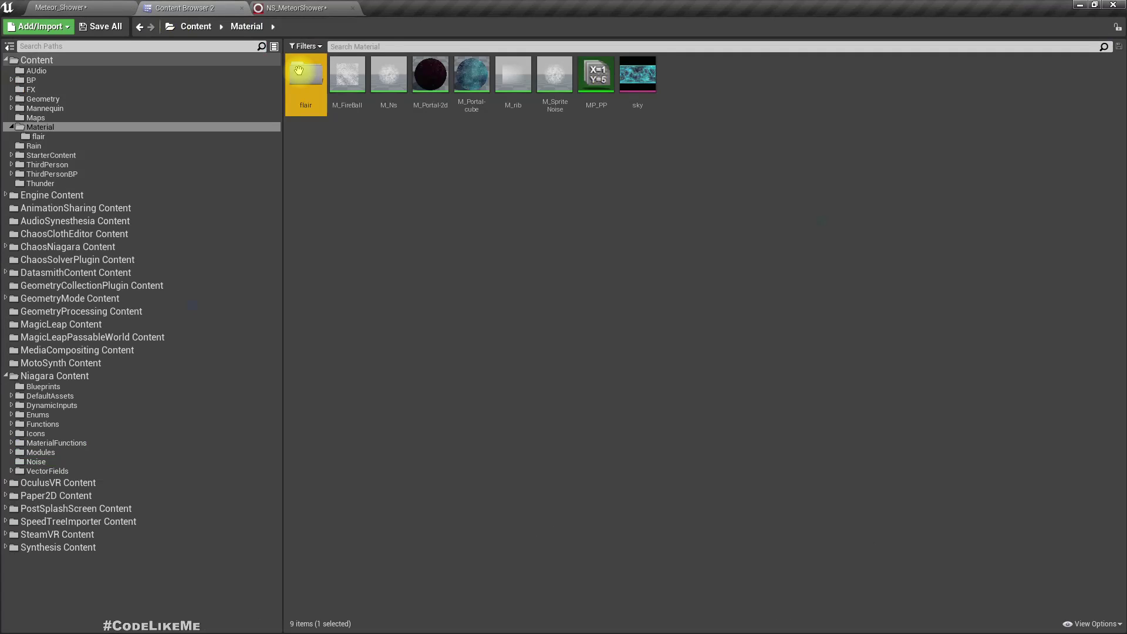
Open the flair_ texture from the flair folder, then switch to the web browser
double_click(314, 85)
double_click(315, 85)
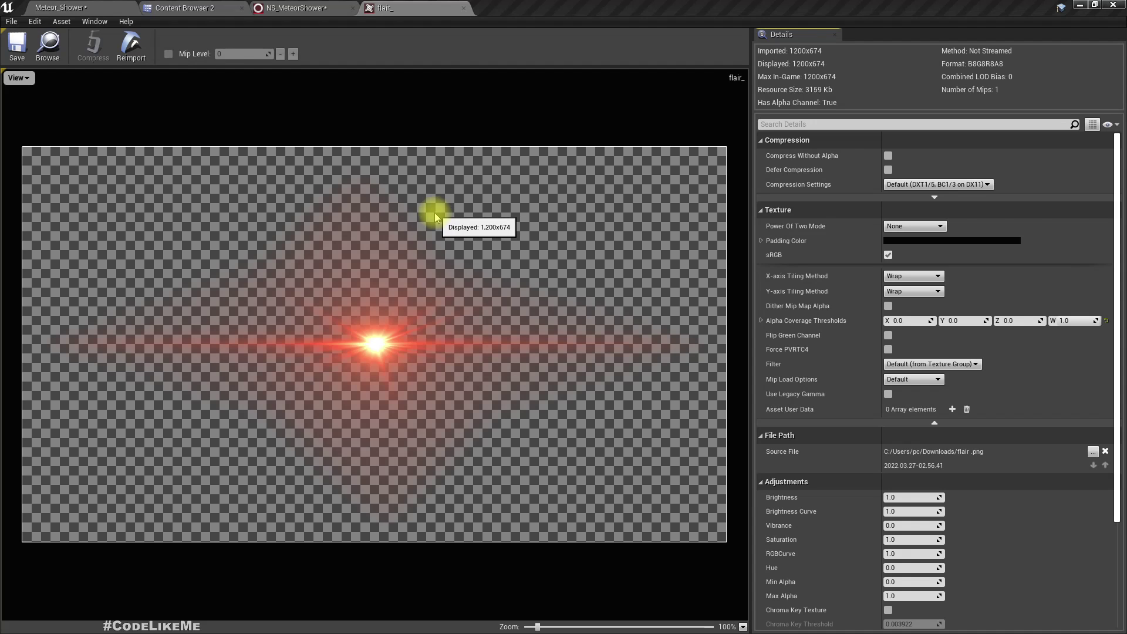
key("alt+Tab")
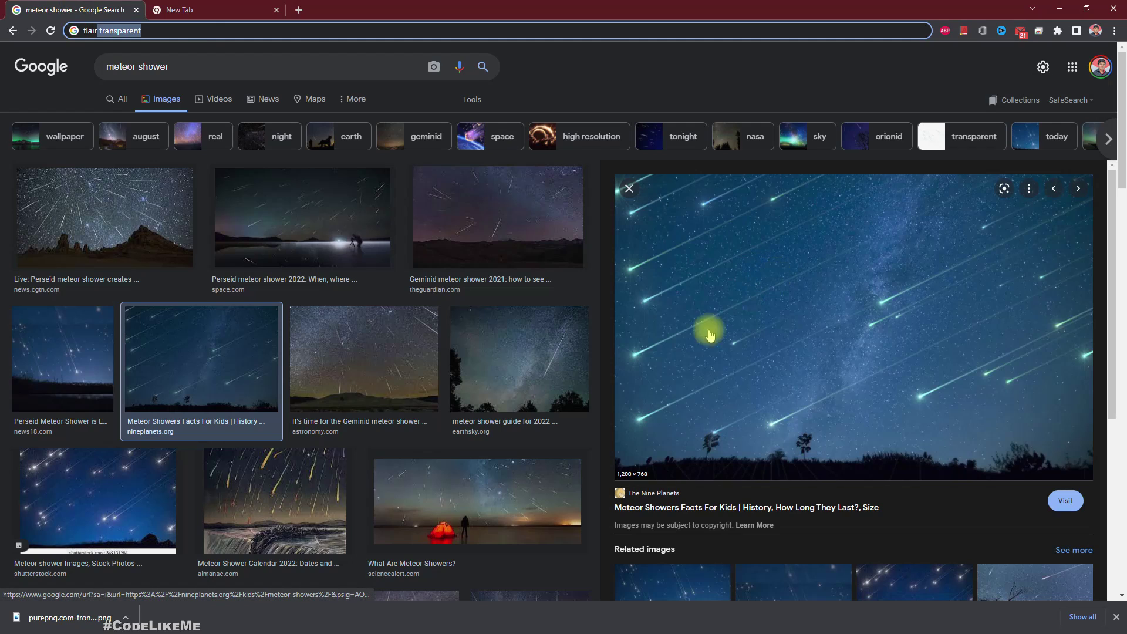
Search Google for 'flair transparent' in a new tab
scroll(476, 359, "down", 3)
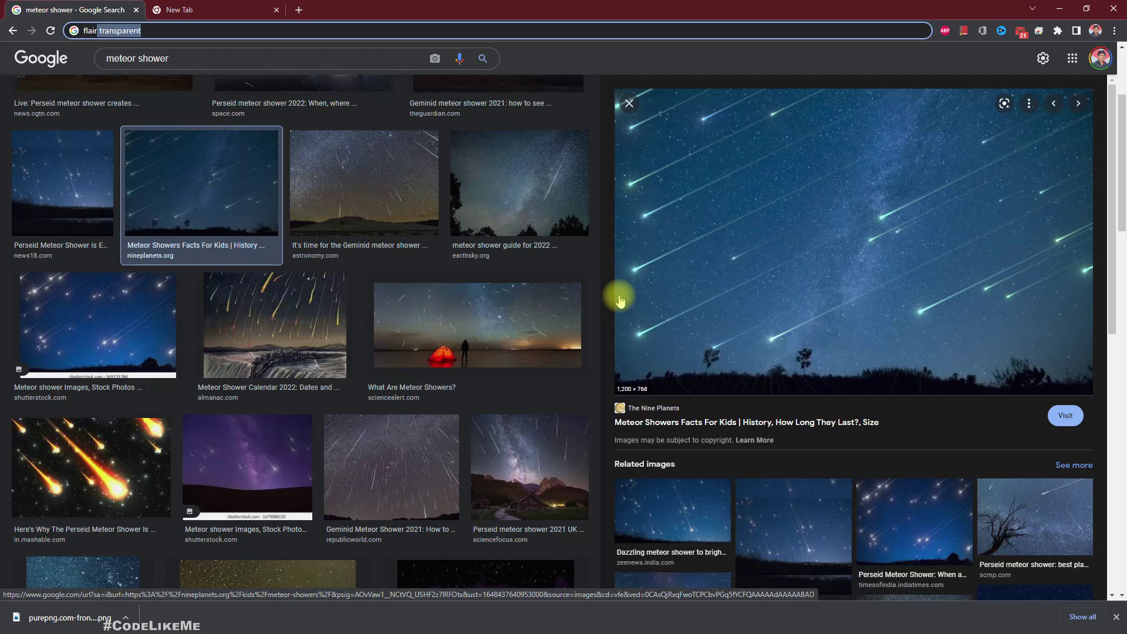
left_click(185, 6)
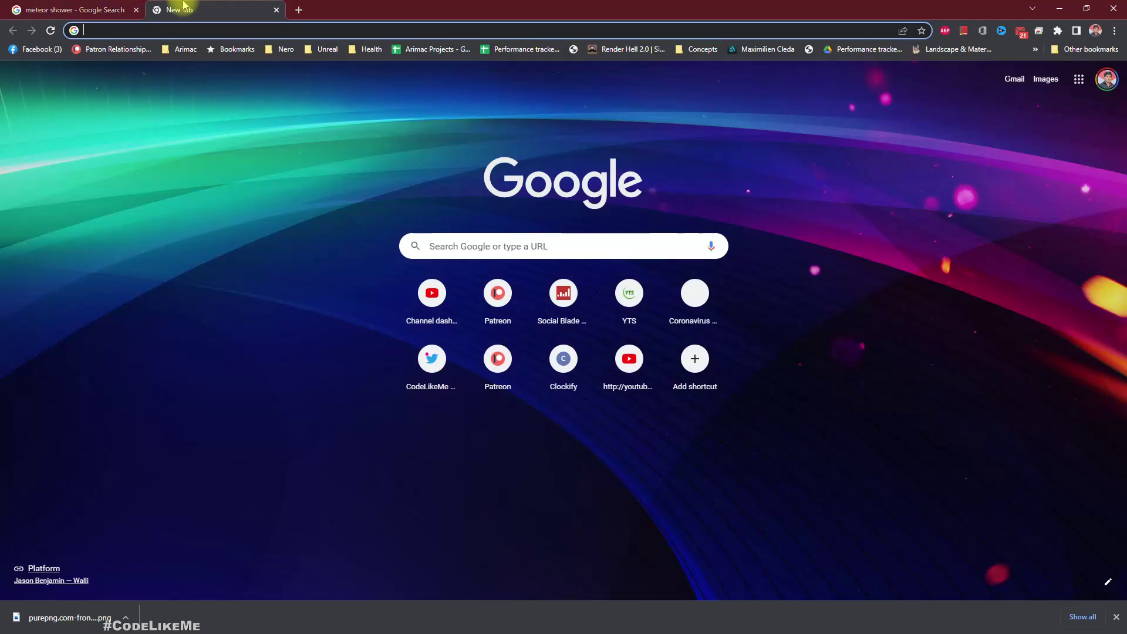
type("flair transparent")
key("Return")
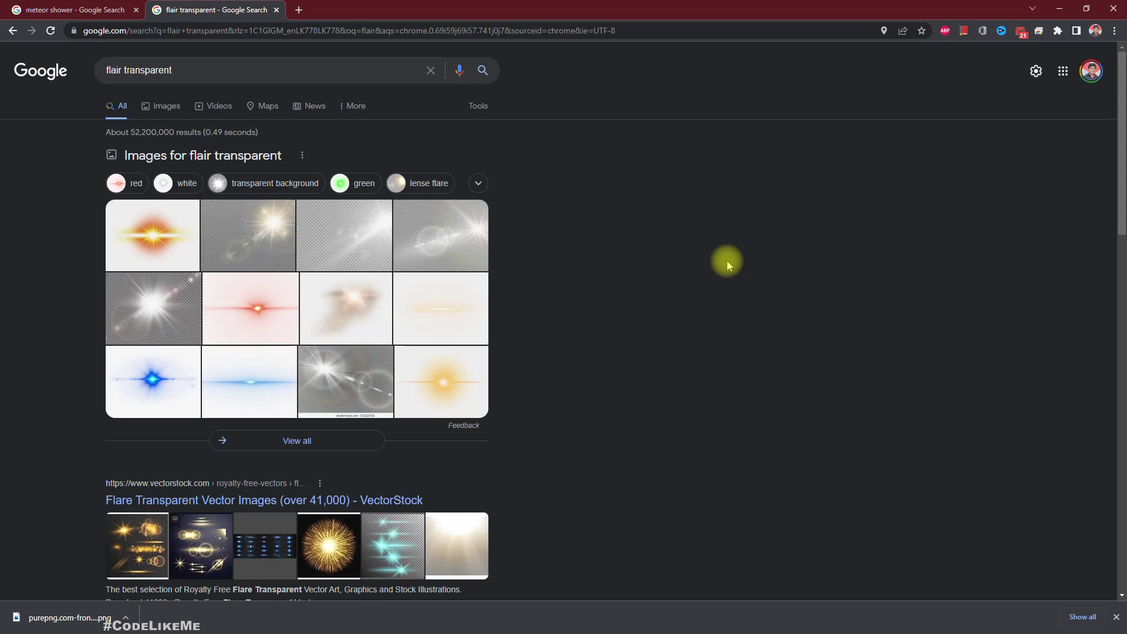
Compare the red lens flare and gold light flare image previews
left_click(278, 309)
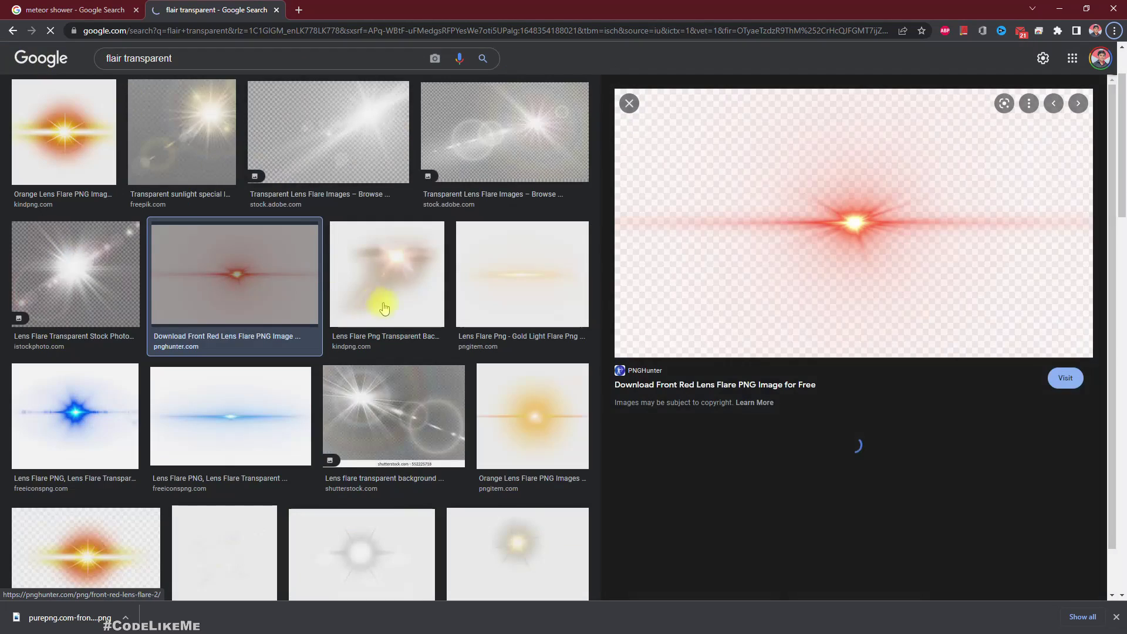
left_click(478, 234)
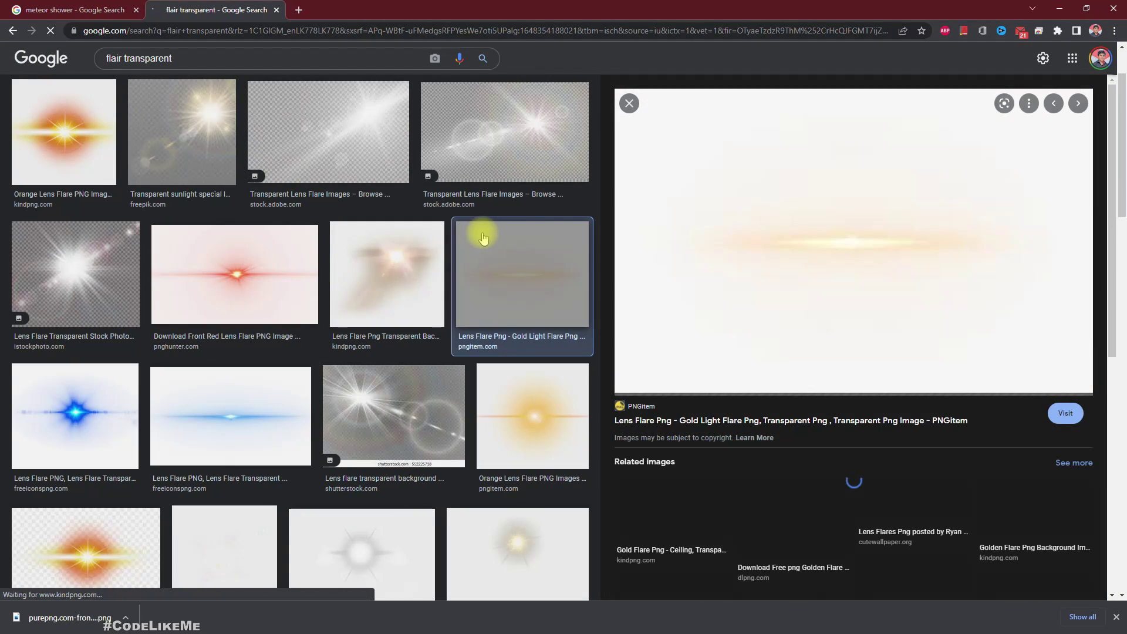
left_click(185, 276)
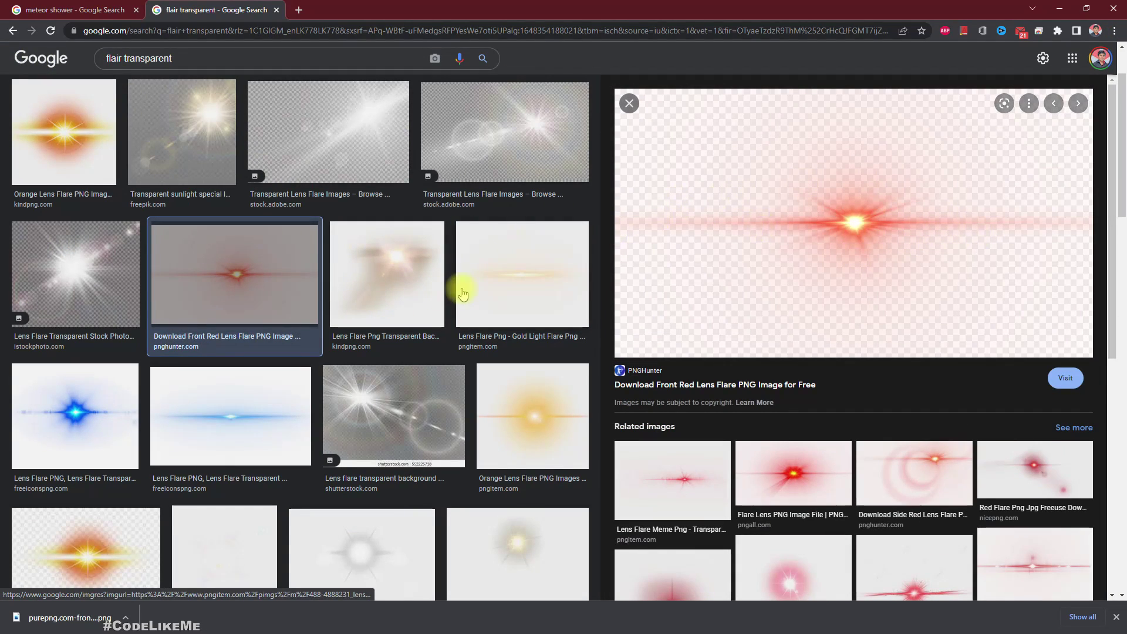
left_click(584, 268)
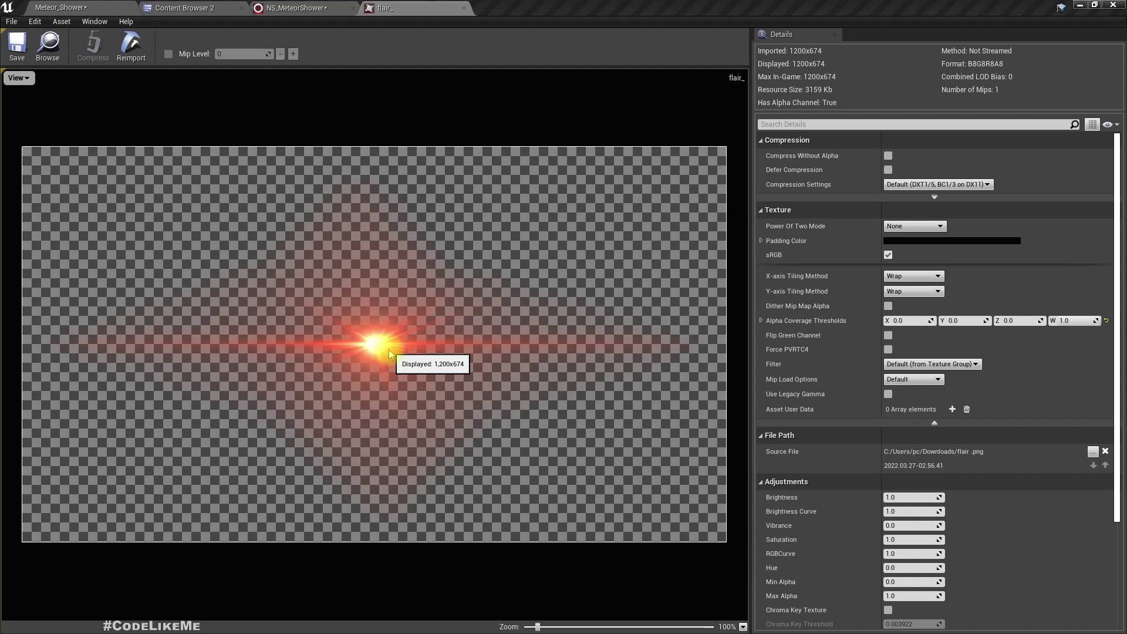
Locate DefaultSpriteMaterial via the Fountain Sprite Renderer's material slot
left_click(120, 7)
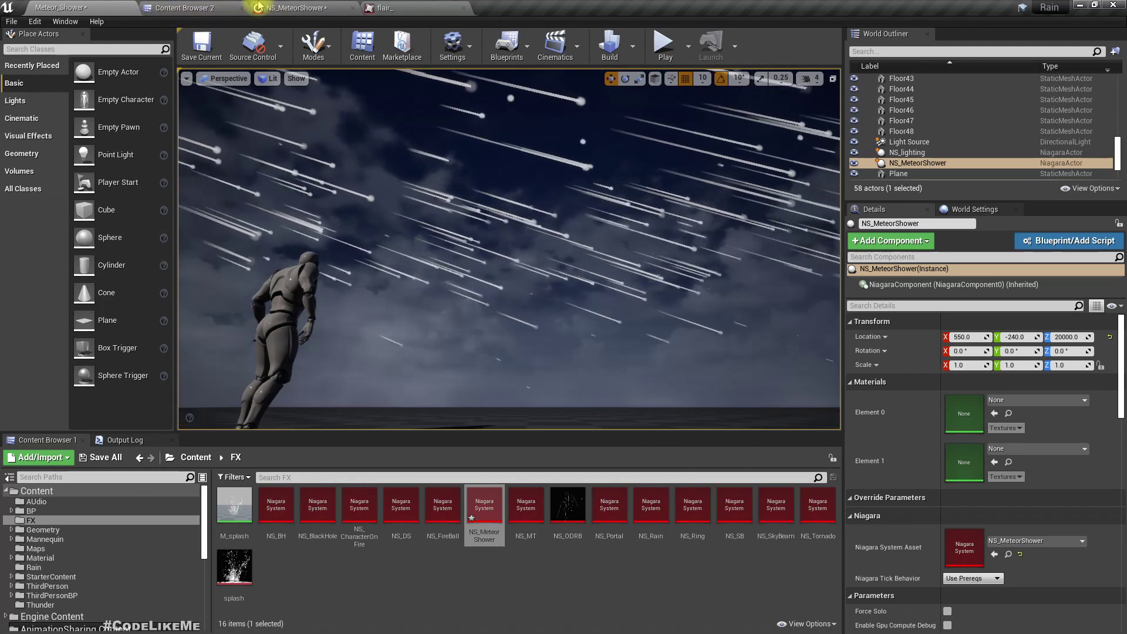
left_click(281, 8)
right_click_drag(499, 396, 595, 311)
left_click(468, 353)
left_click(469, 351)
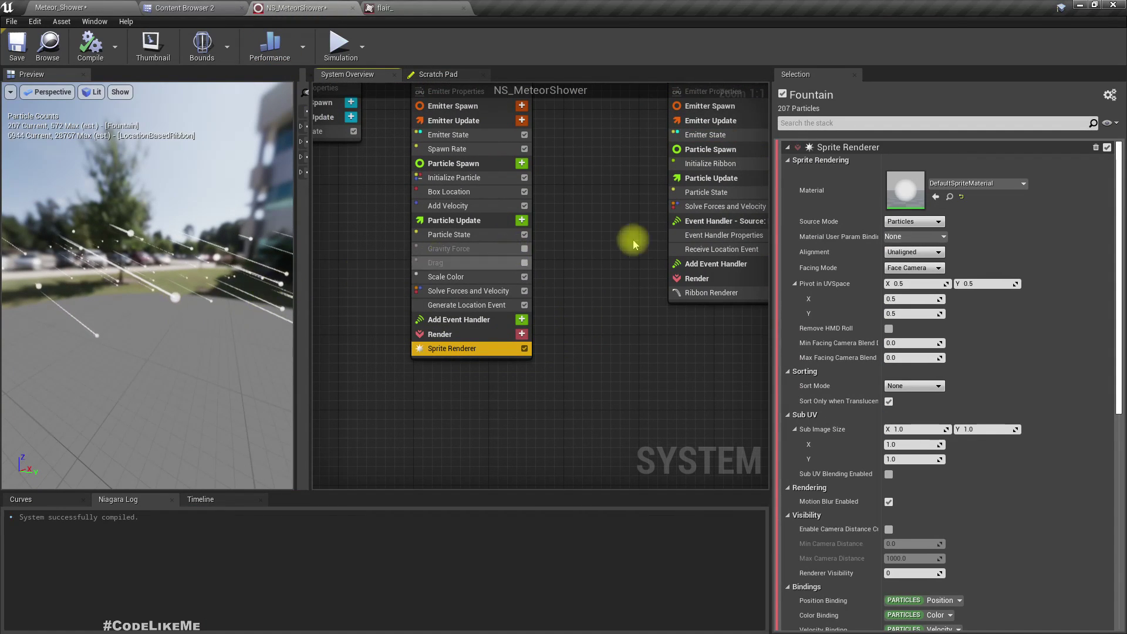
left_click(949, 198)
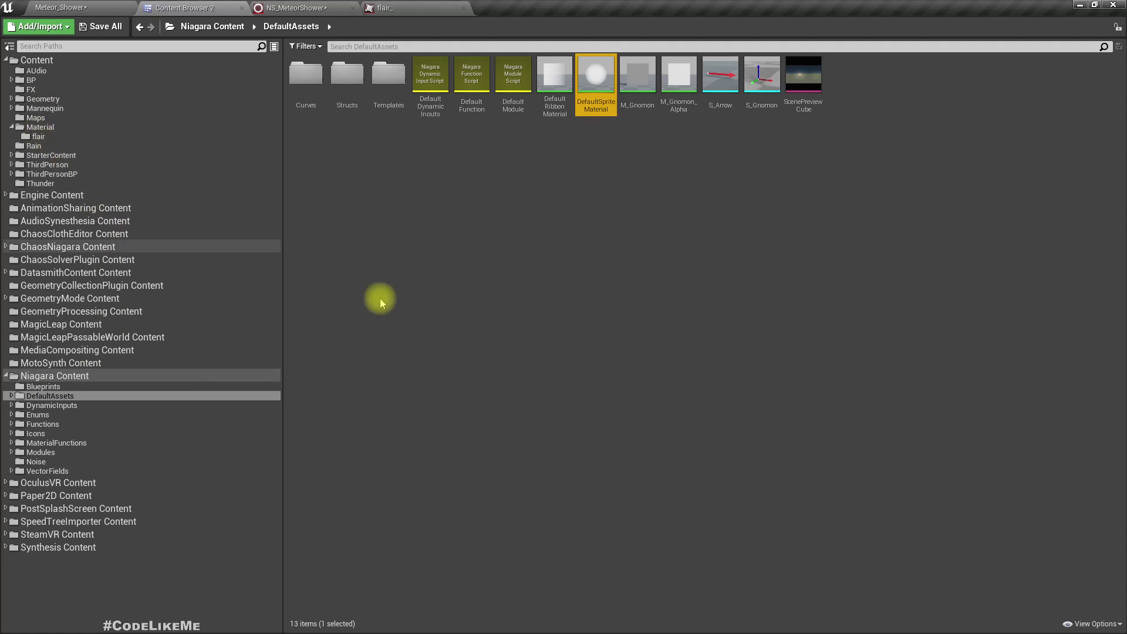
Copy DefaultSpriteMaterial into the Material/flair folder and select the copy
left_click_drag(599, 83, 47, 139)
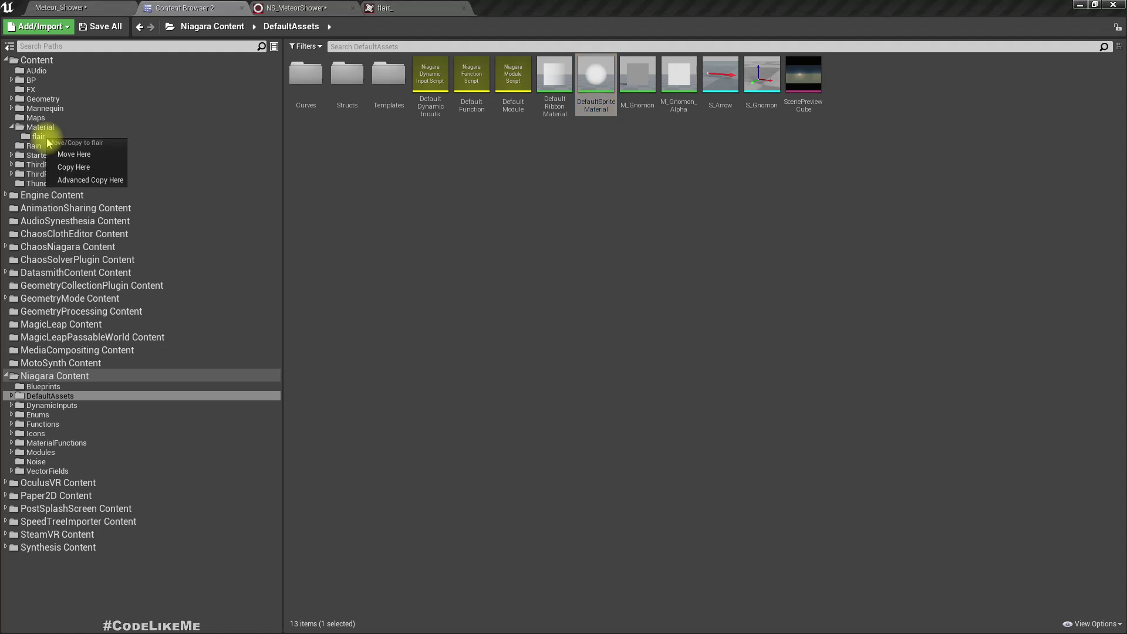
left_click(70, 167)
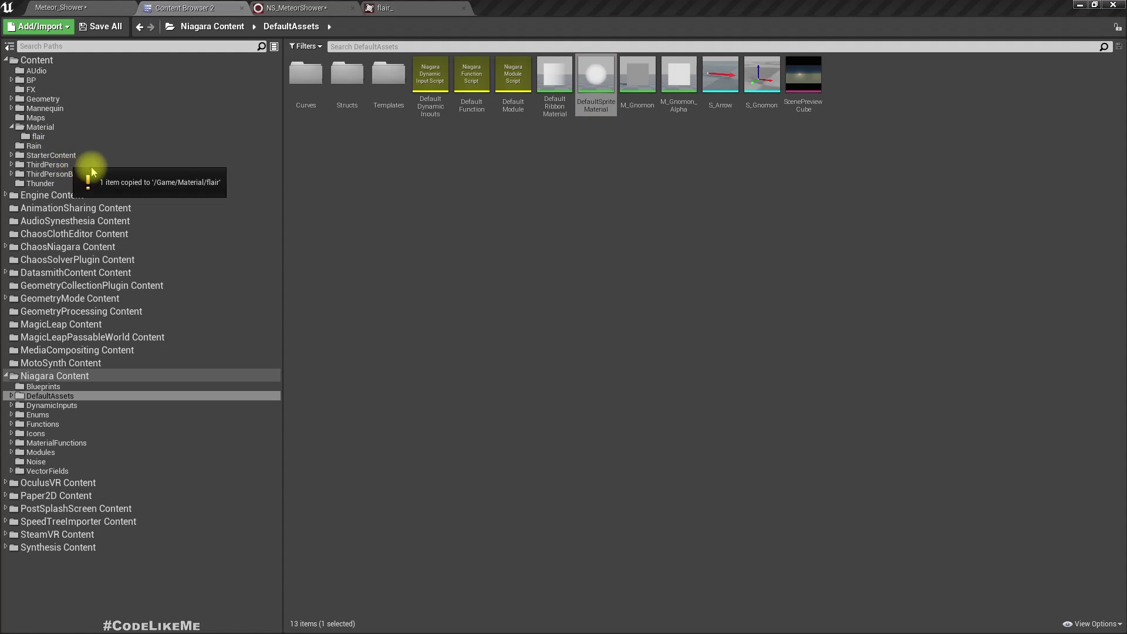
left_click(49, 138)
left_click(304, 72)
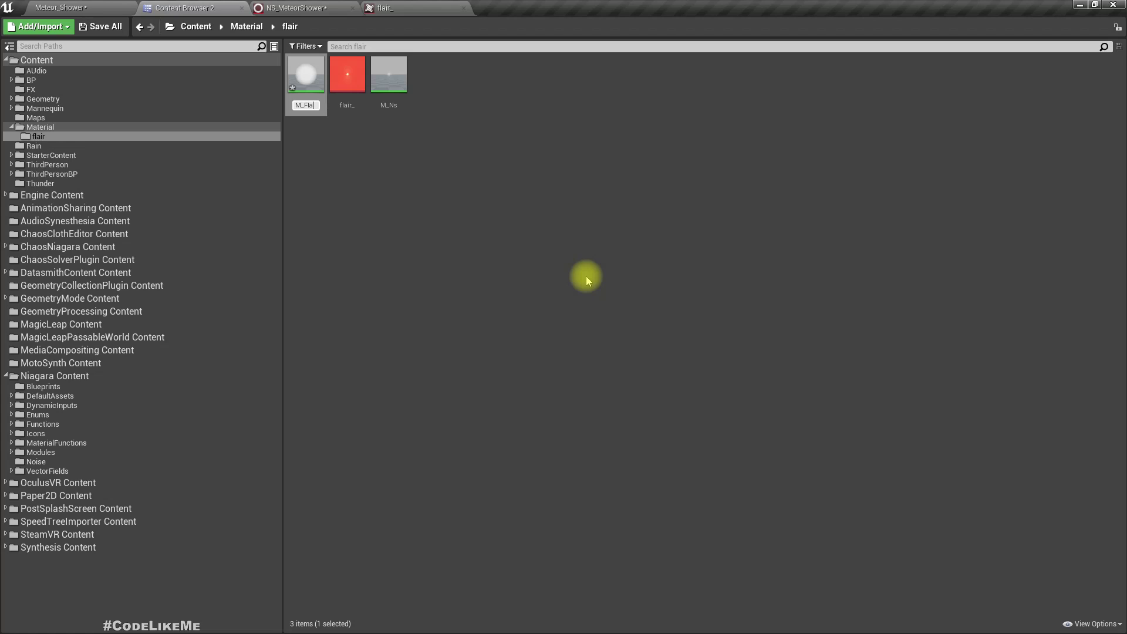
Name the copy M_Flair, open it, and rearrange the material graph
key("Return")
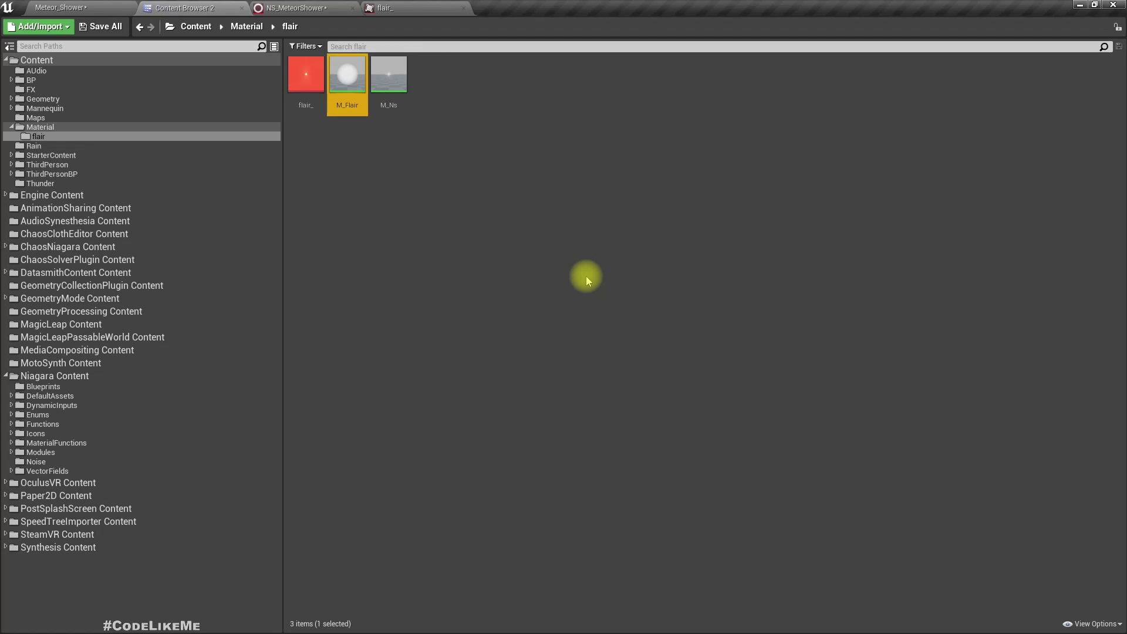
key("Return")
scroll(486, 393, "down", 1)
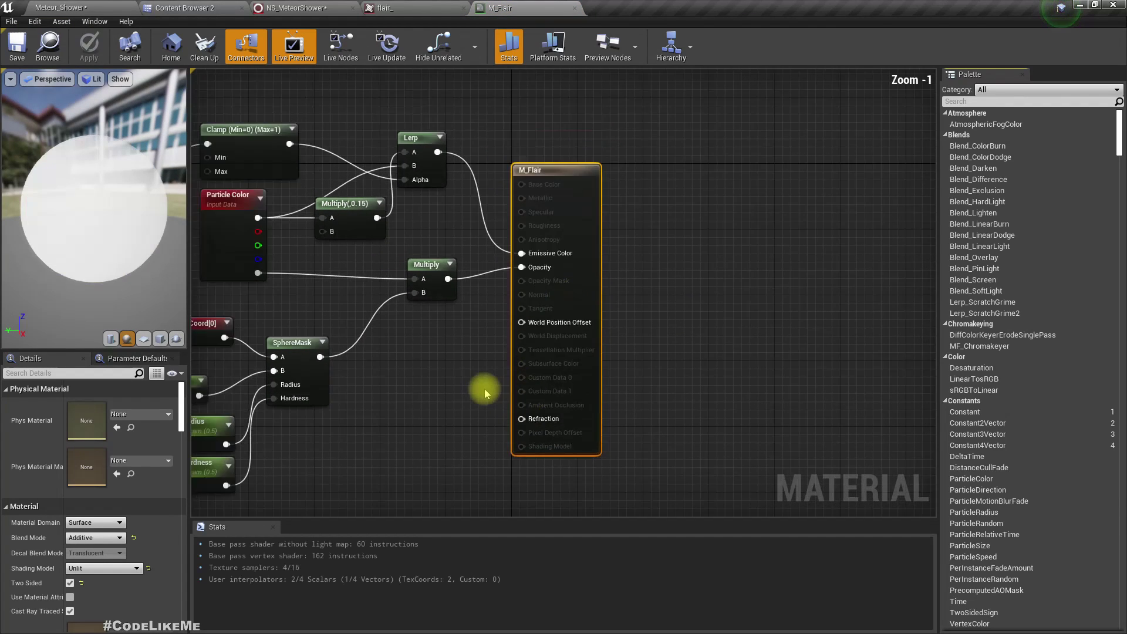
scroll(476, 392, "down", 2)
right_click_drag(465, 390, 578, 387)
left_click_drag(670, 227, 843, 232)
right_click_drag(628, 370, 581, 308)
Add the flair_ texture and multiply its alpha into the Opacity with a new Multiply node
left_click(184, 6)
left_click_drag(305, 75, 403, 422)
right_click_drag(541, 448, 537, 416)
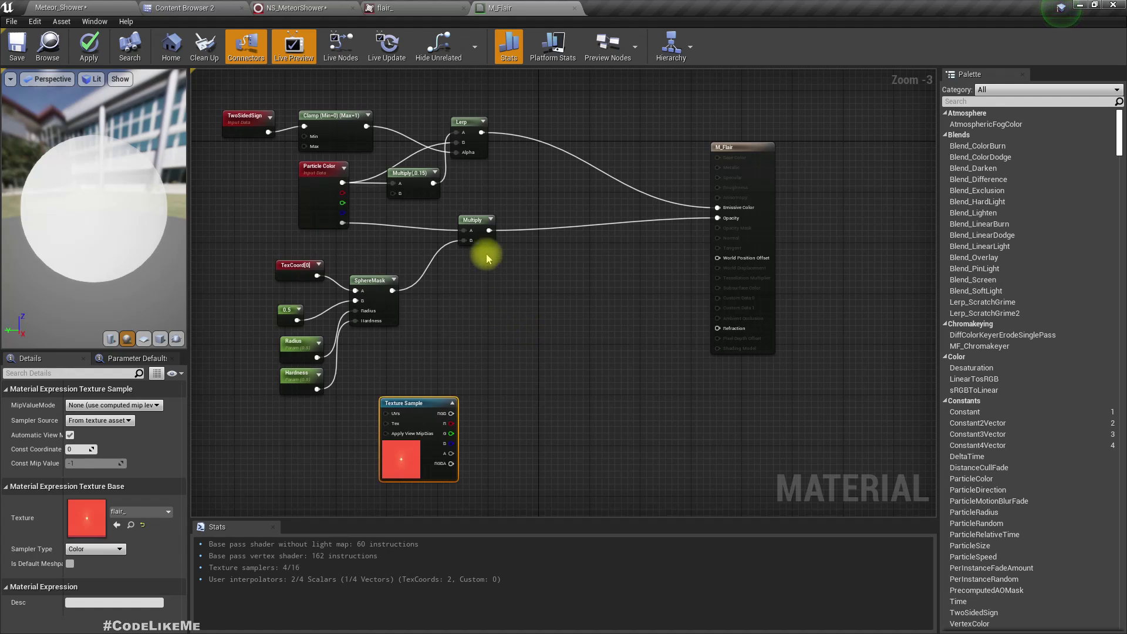
left_click_drag(489, 229, 604, 270)
type("multiply")
key("Return")
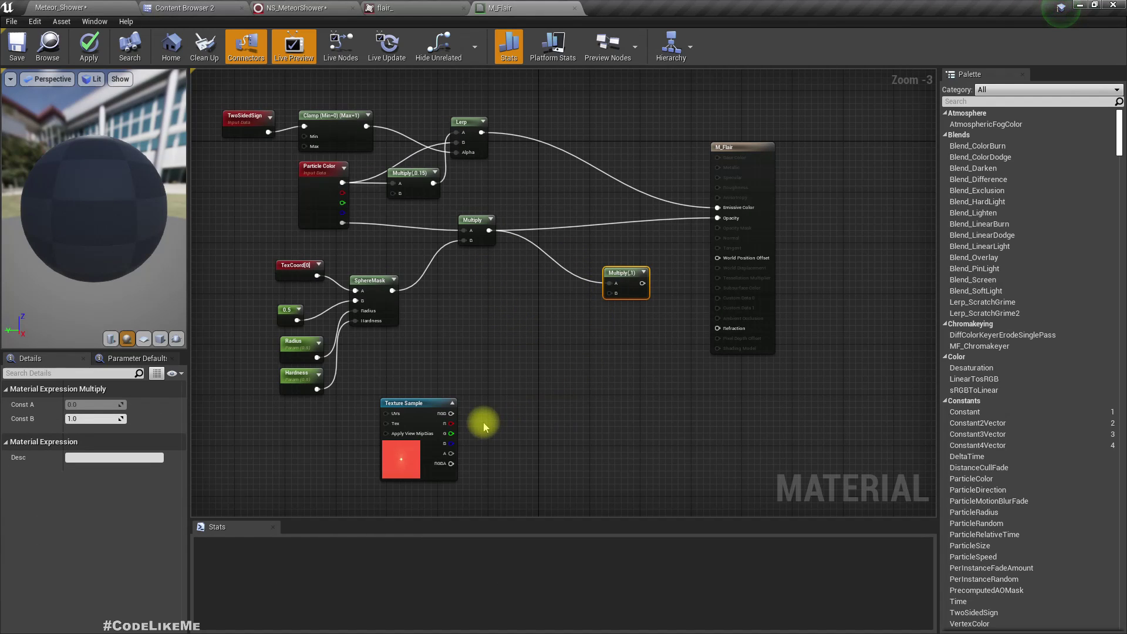
left_click_drag(451, 423, 592, 420)
left_click(456, 332)
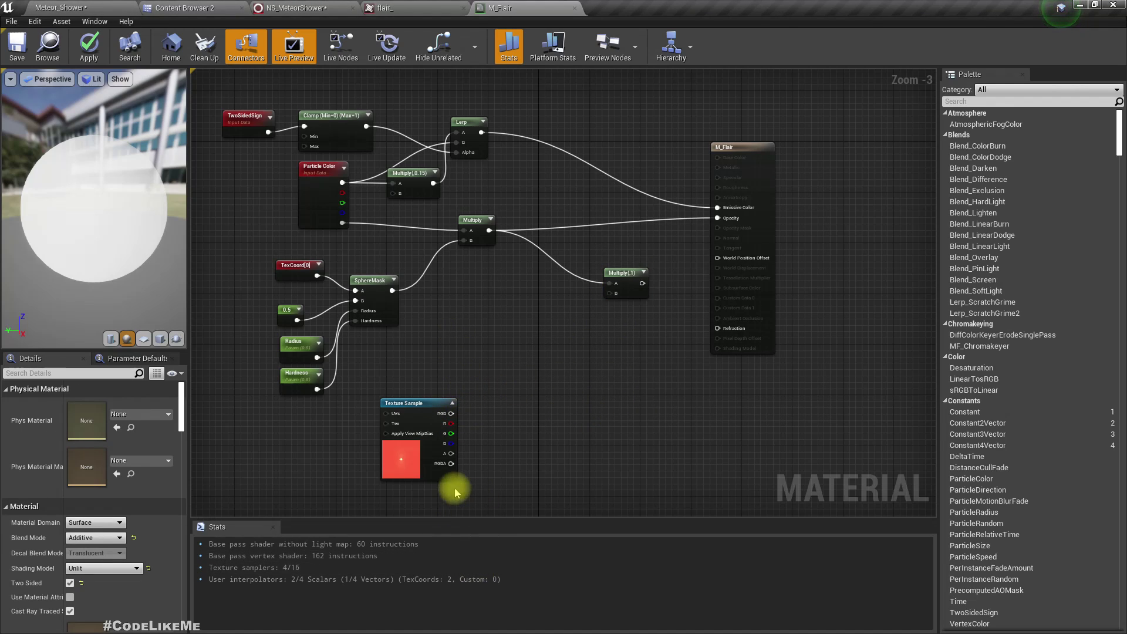
left_click_drag(450, 453, 728, 225)
left_click_drag(624, 272, 621, 241)
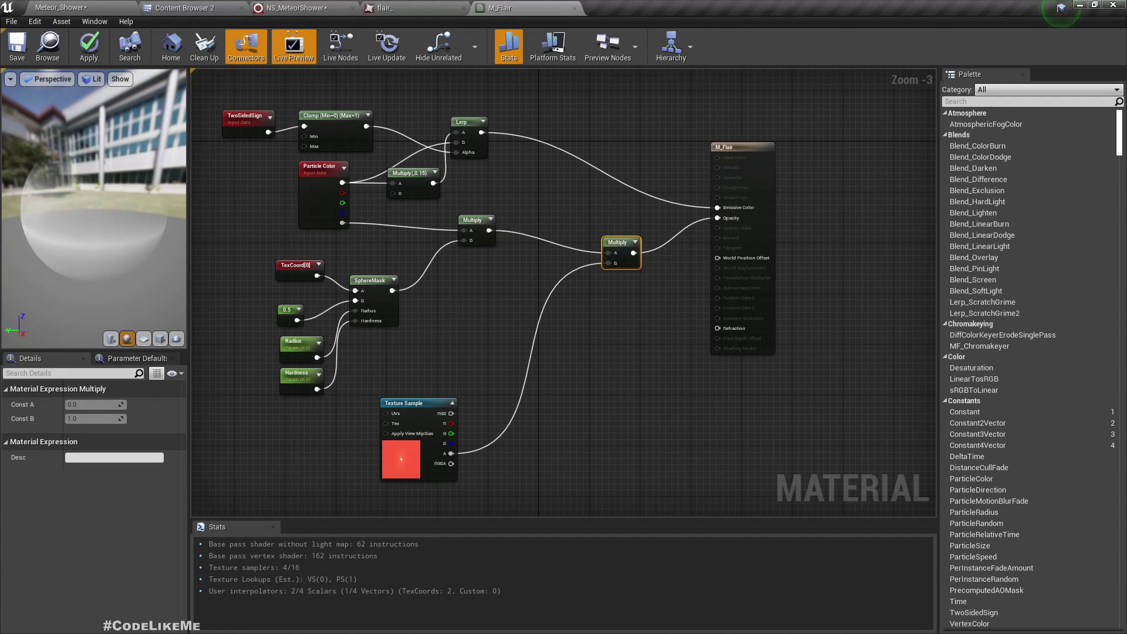
Preview M_Flair on a plane, apply the changes, and return to the Meteor_Shower level
left_click(143, 339)
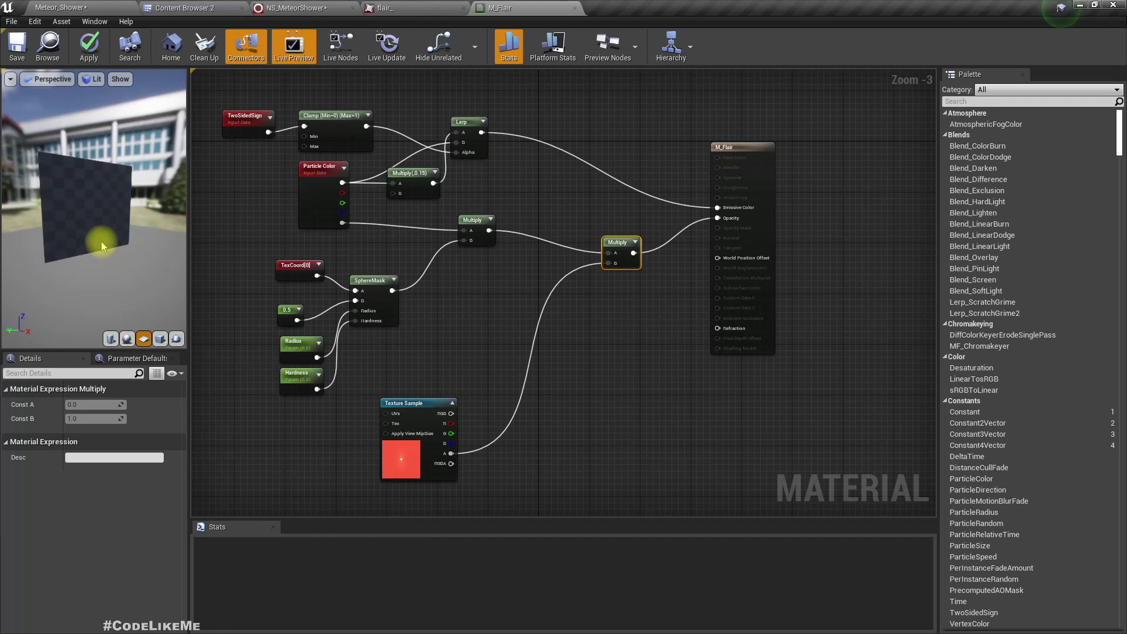
left_click_drag(71, 238, 21, 251)
left_click(88, 46)
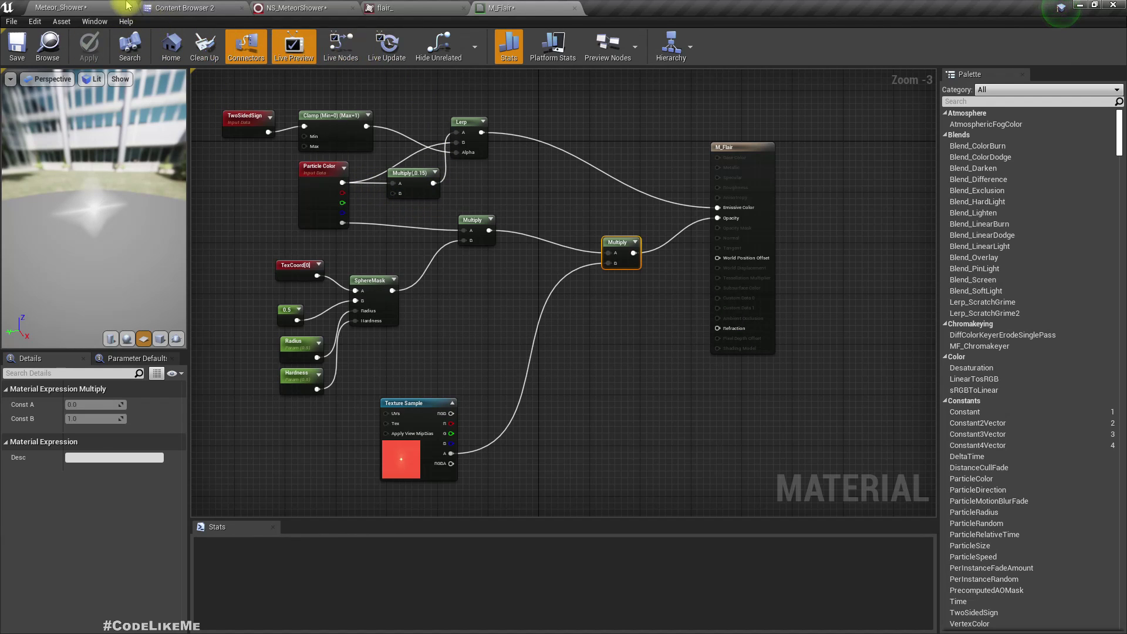
left_click(106, 8)
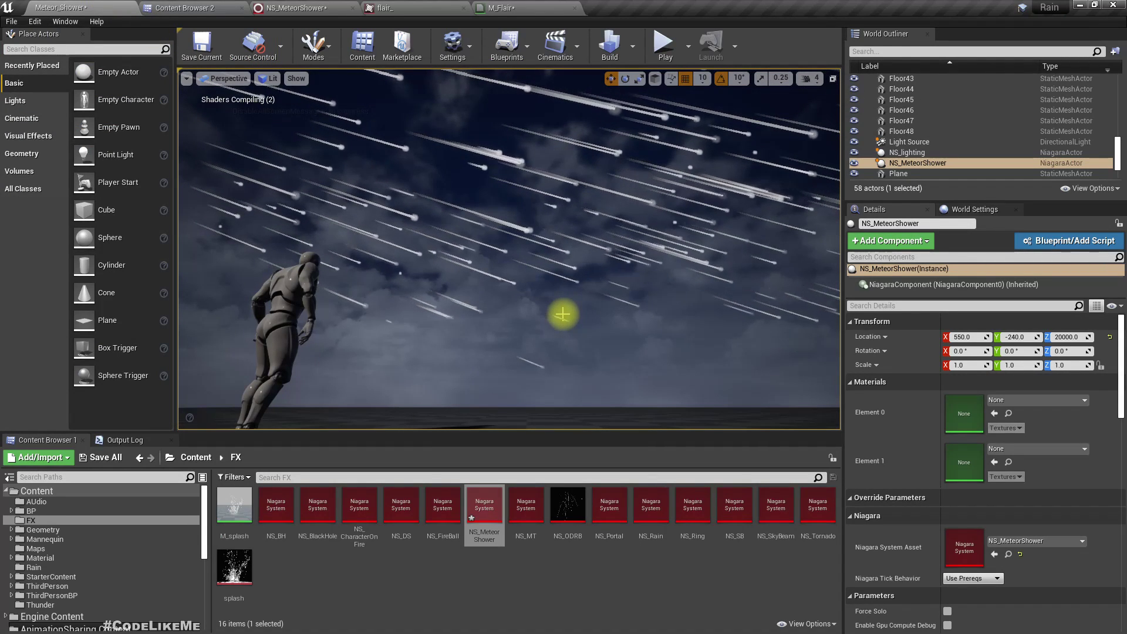
Look over the meteors in the level and locate the M_Flair material in the project assets
scroll(420, 271, "up", 4)
scroll(418, 270, "down", 9)
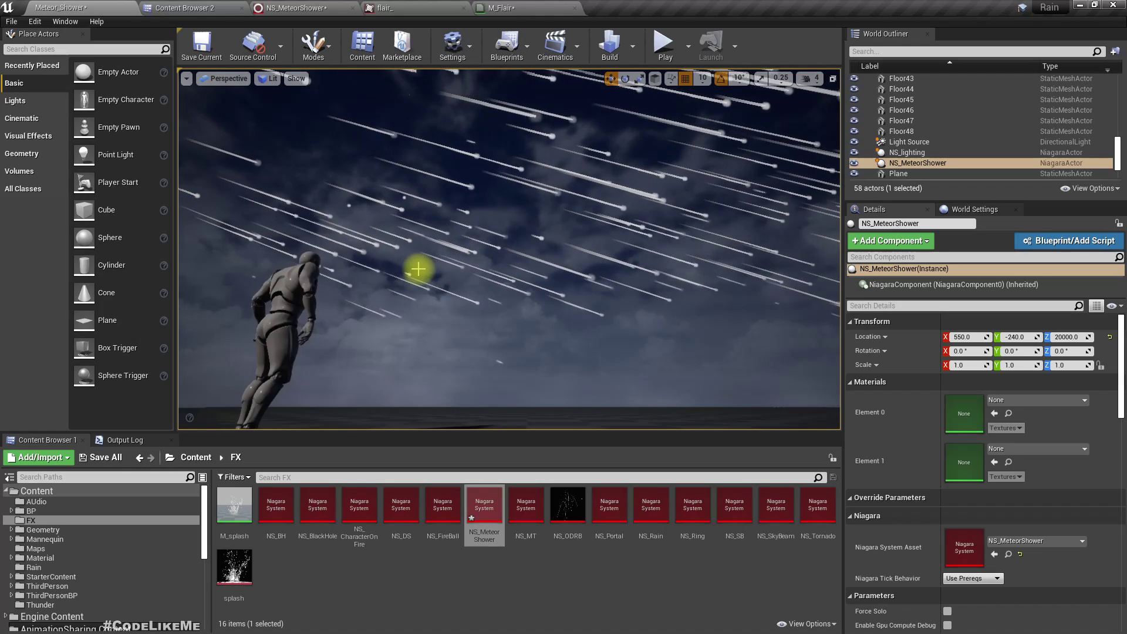
scroll(425, 269, "up", 3)
right_click_drag(425, 268, 446, 263)
left_click(508, 7)
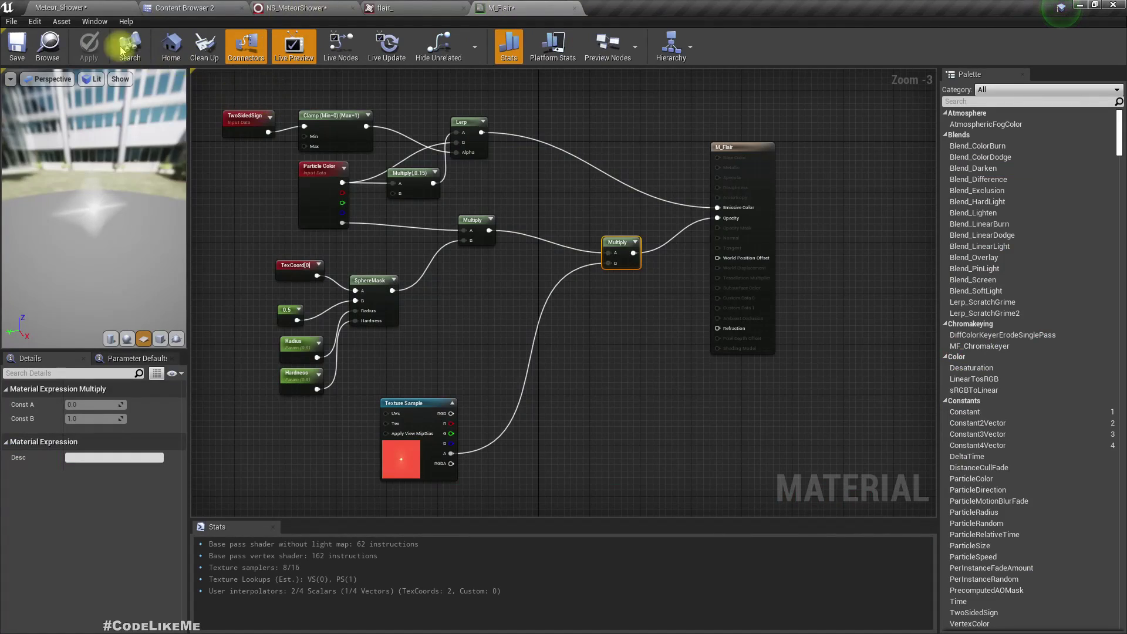
left_click(47, 46)
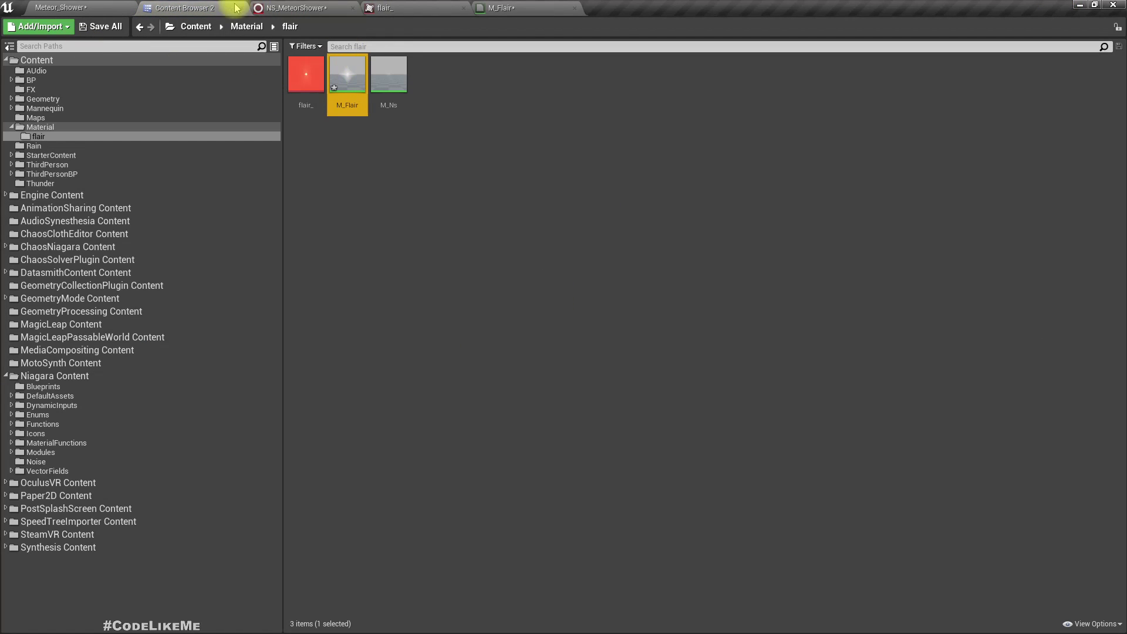
In NS_MeteorShower, select Fountain's Initialize Particle module to reach Uniform Sprite Size
left_click(343, 6)
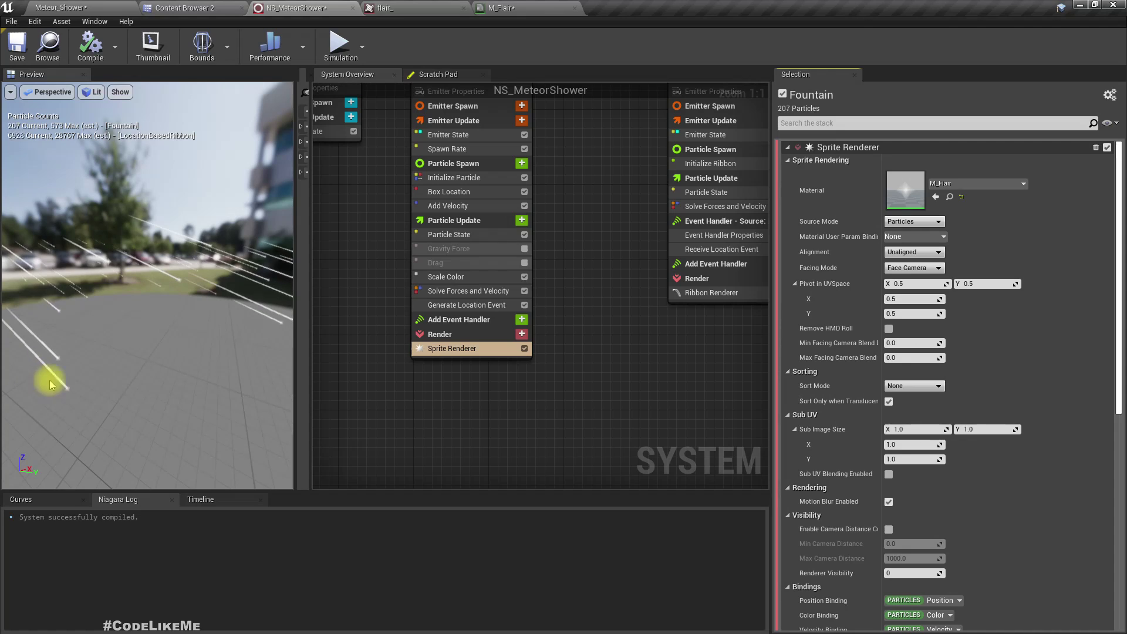
left_click(132, 6)
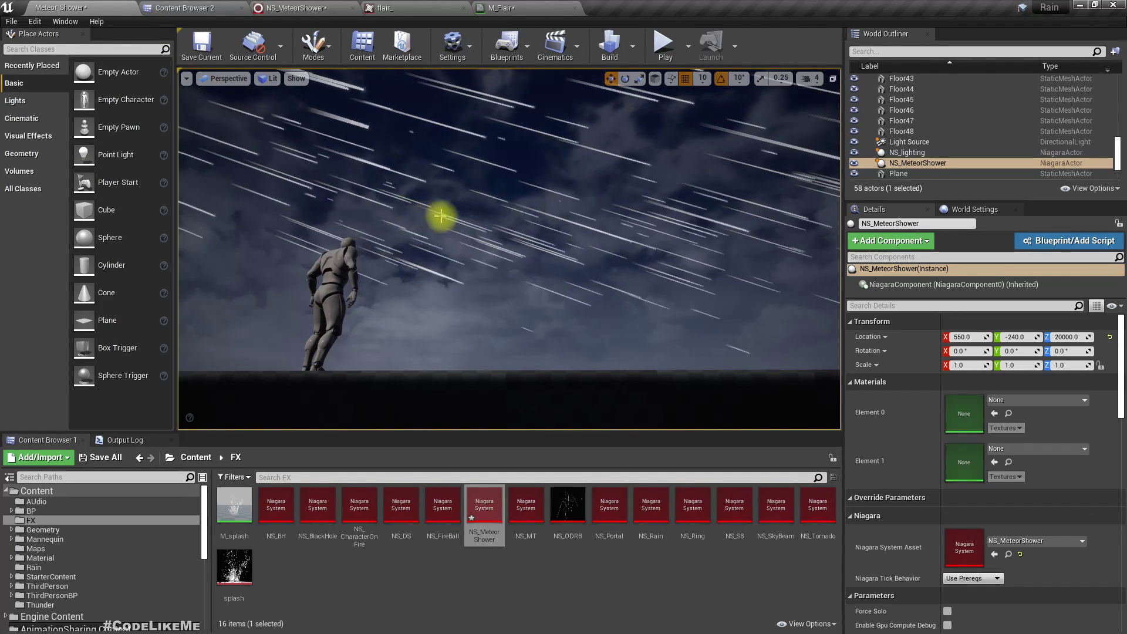
left_click(322, 6)
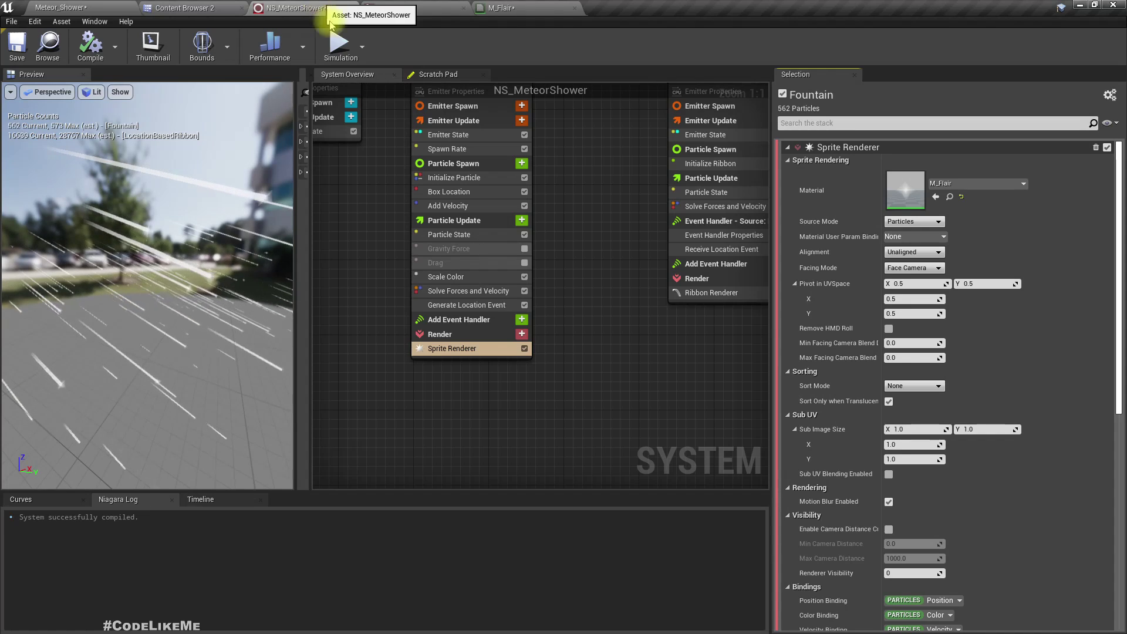
scroll(956, 305, "down", 2)
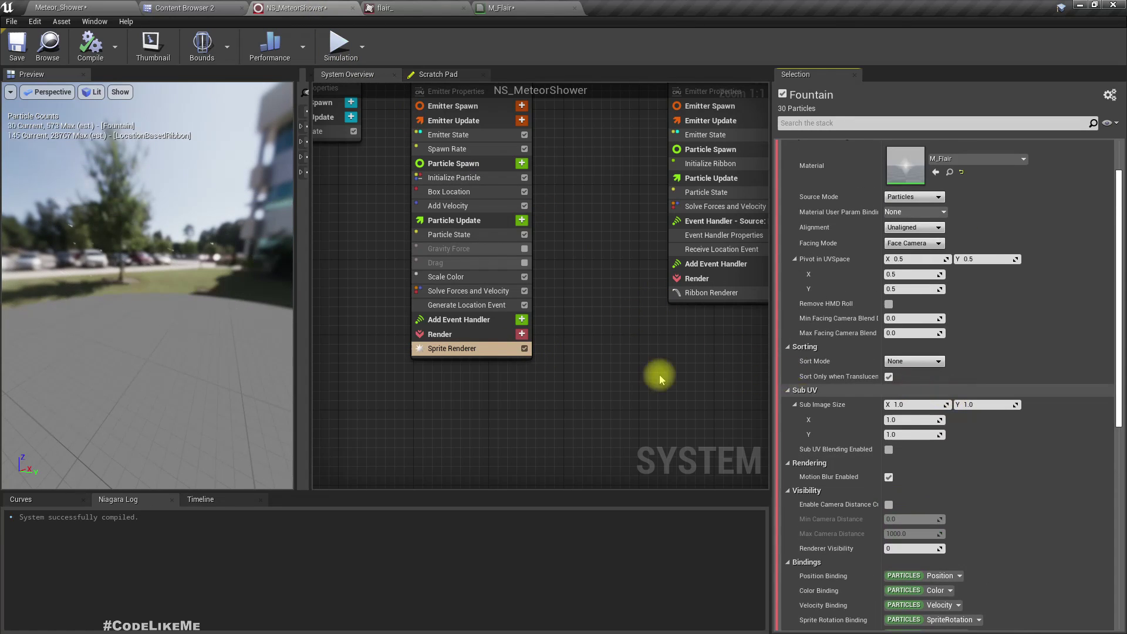
left_click(456, 181)
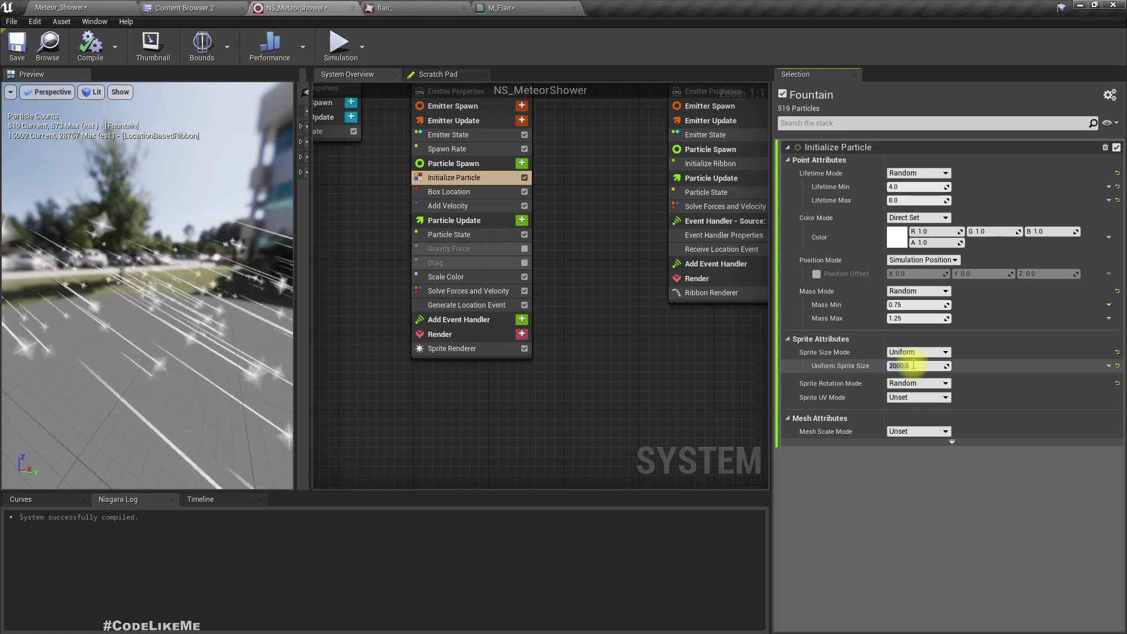
Commit the 2000 sprite size and set Sprite Renderer alignment to Velocity Aligned
key("Return")
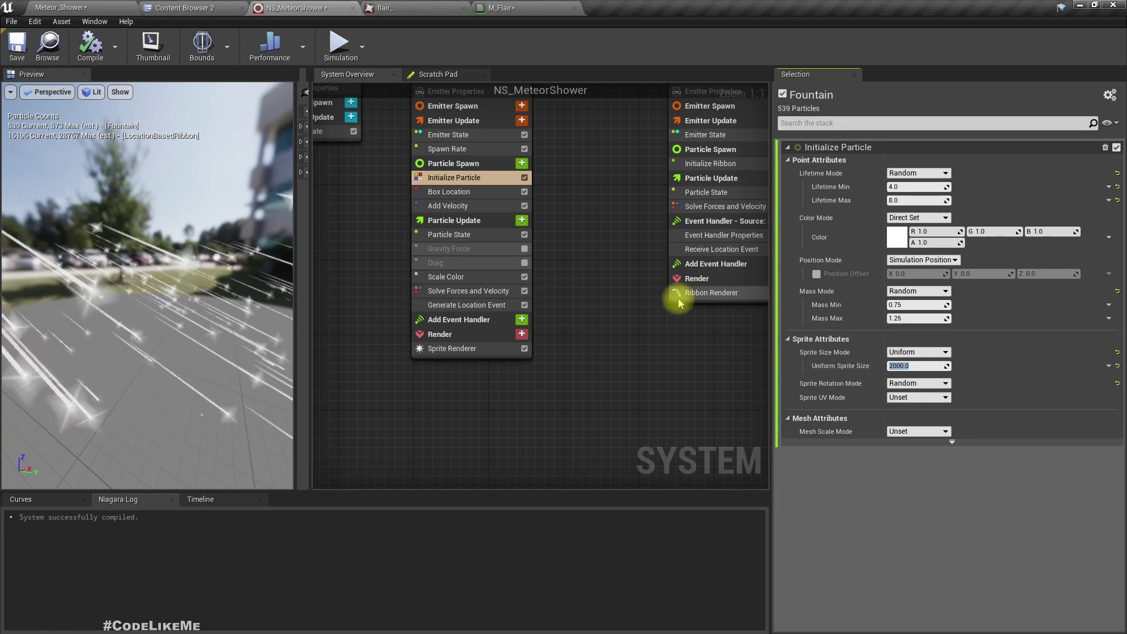
left_click(463, 350)
left_click(913, 252)
left_click(913, 270)
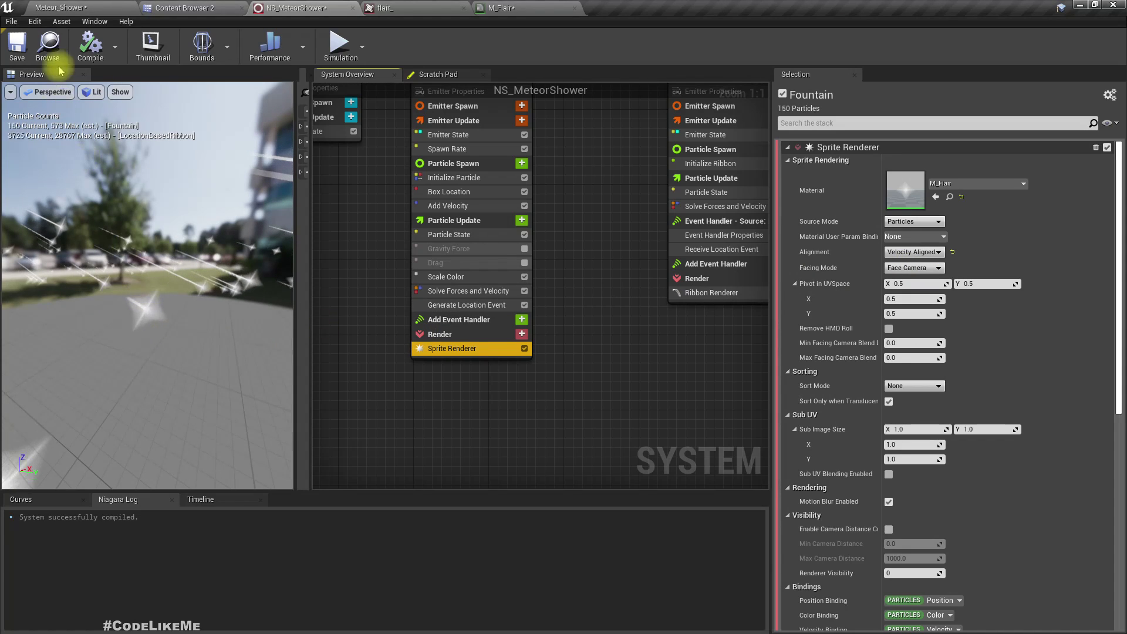
Review the meteor streaks in the level and the flair_ texture, then return to M_Flair
left_click(82, 9)
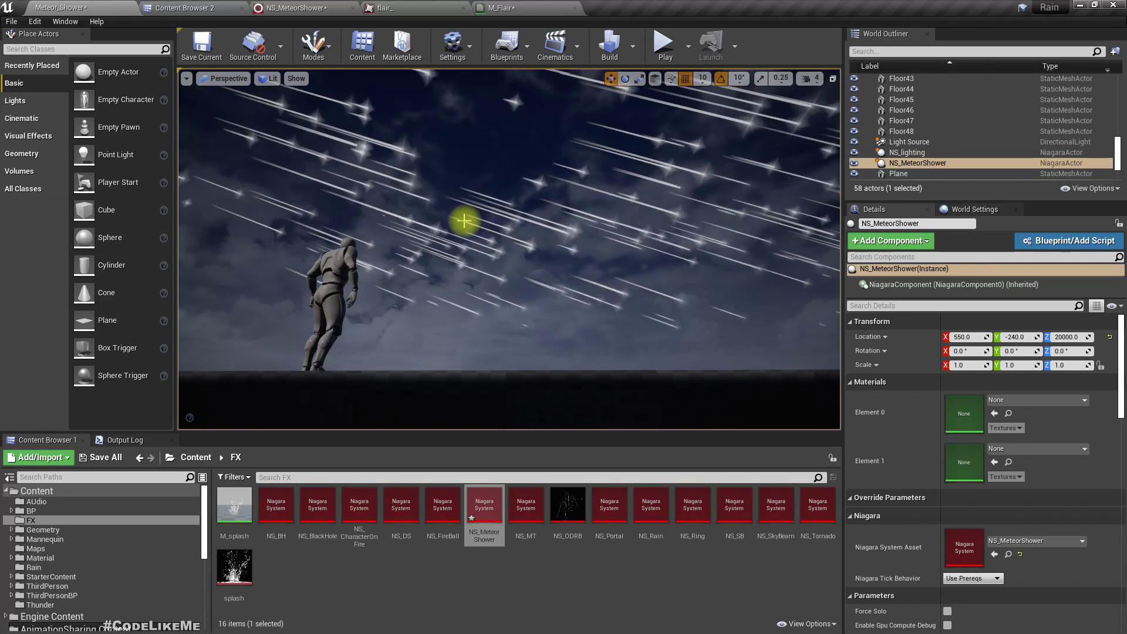
left_click(415, 7)
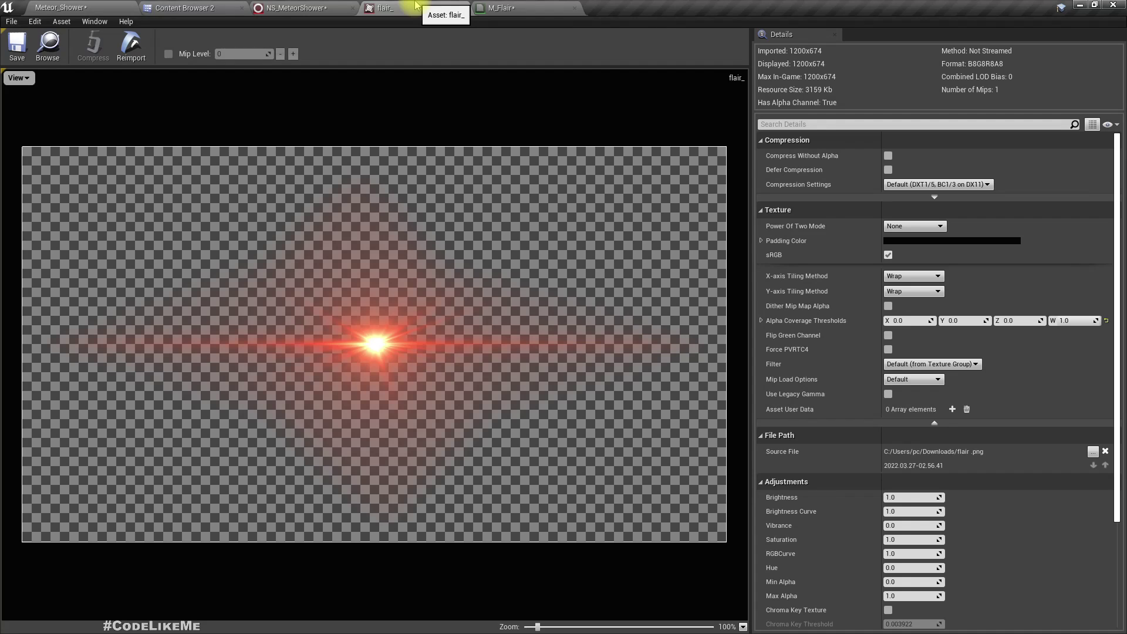
left_click(316, 8)
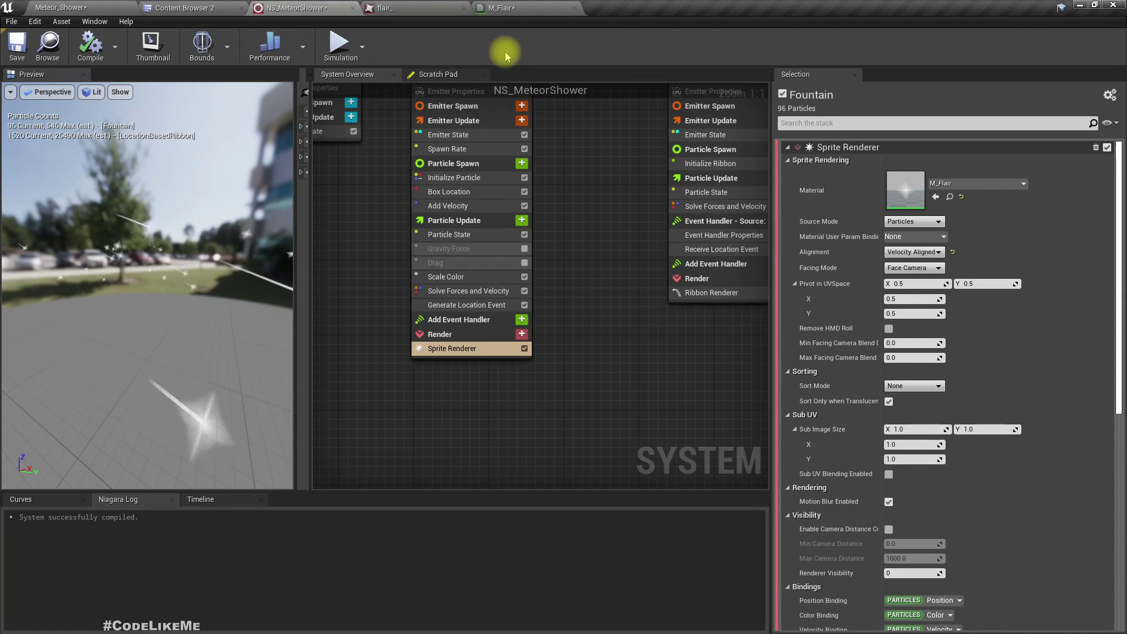
left_click(504, 7)
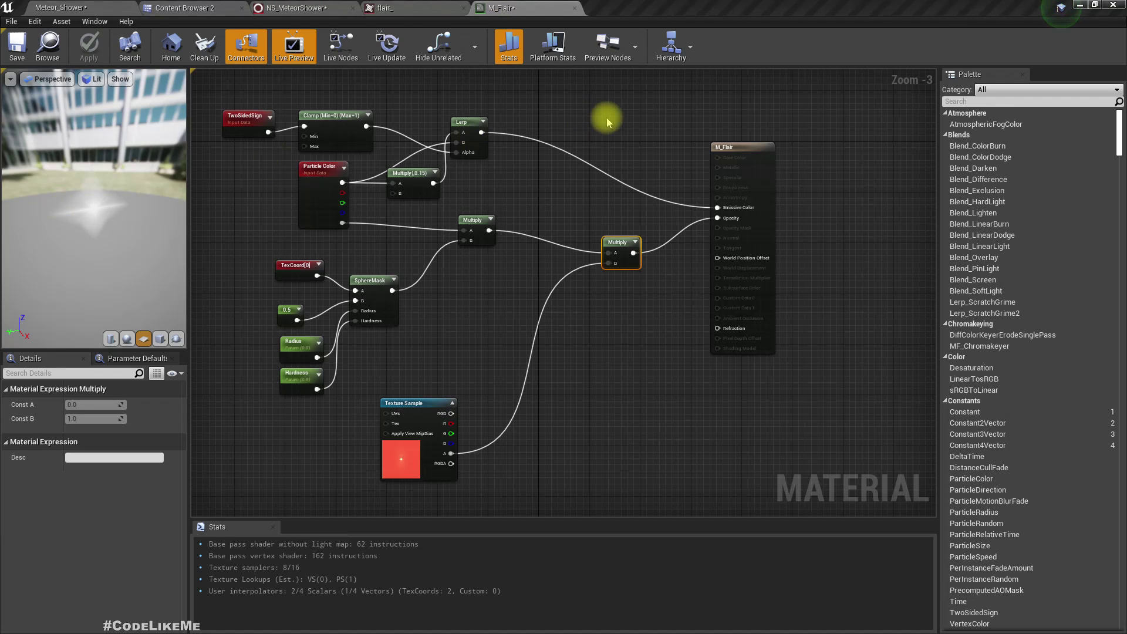
In M_Flair, add a Multiply node fed by the Lerp output
left_click(324, 5)
left_click(94, 7)
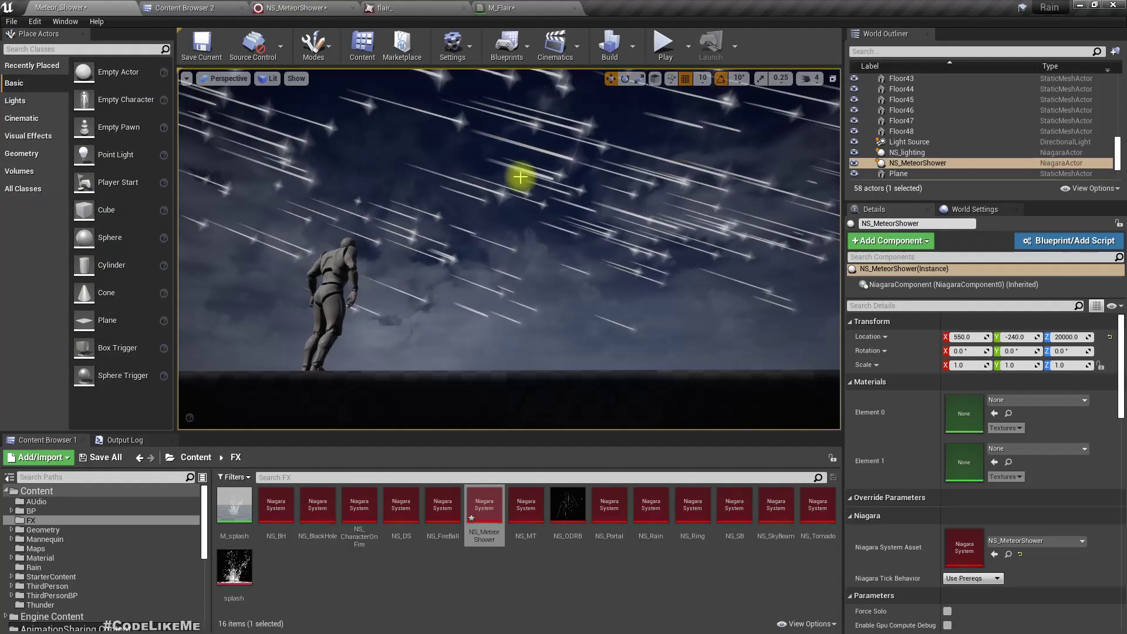
left_click(557, 5)
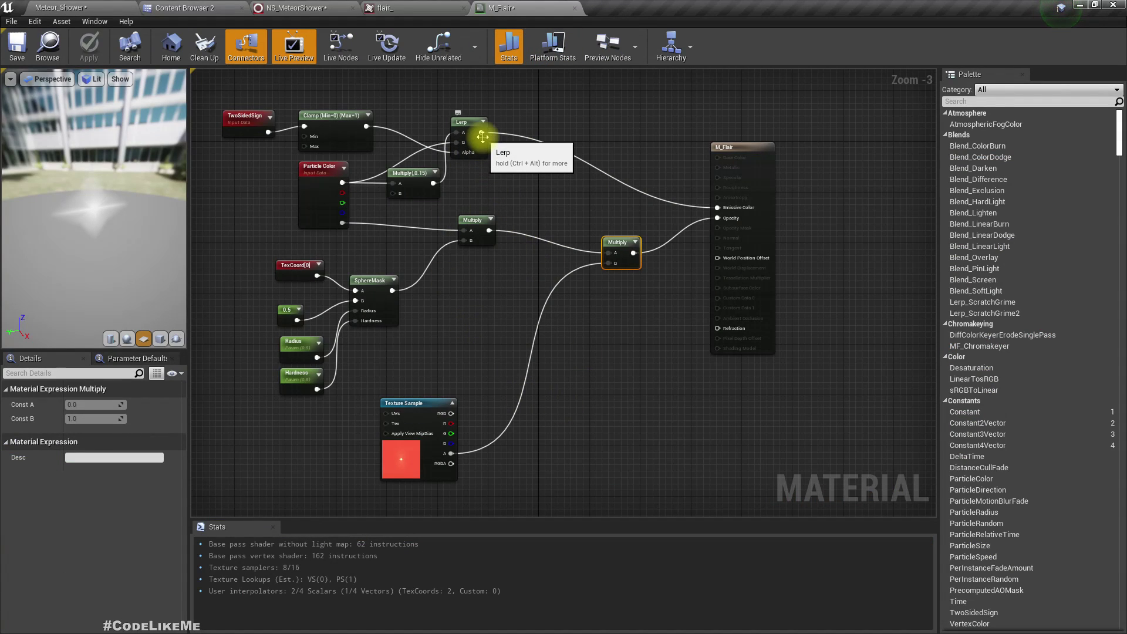
left_click_drag(481, 134, 485, 139)
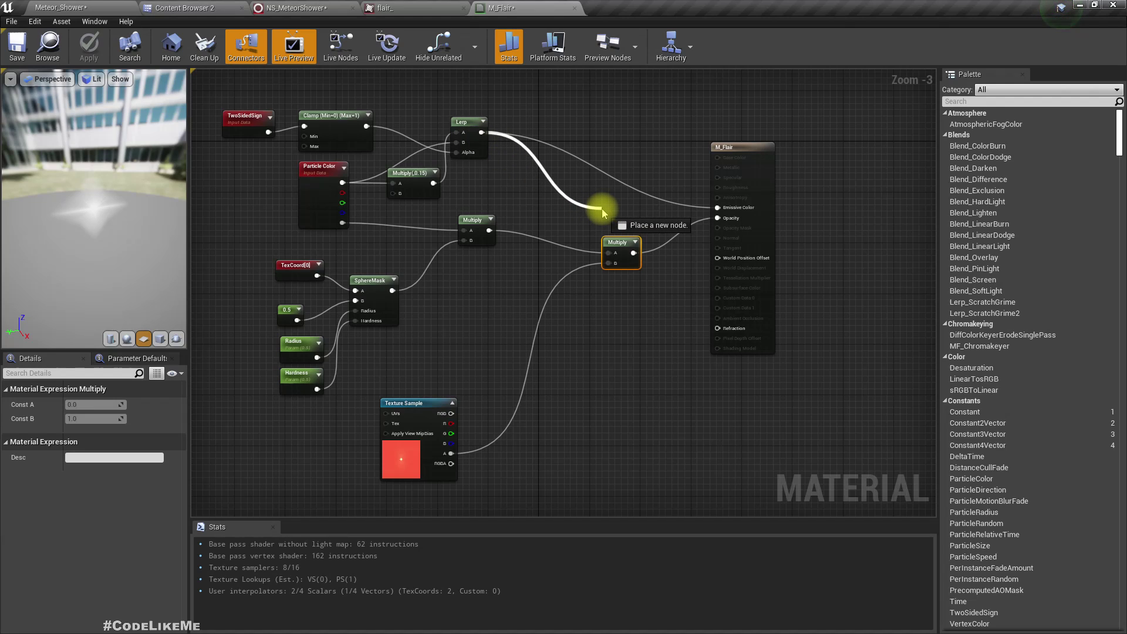
left_click_drag(602, 209, 601, 209)
type("multiply")
key("Return")
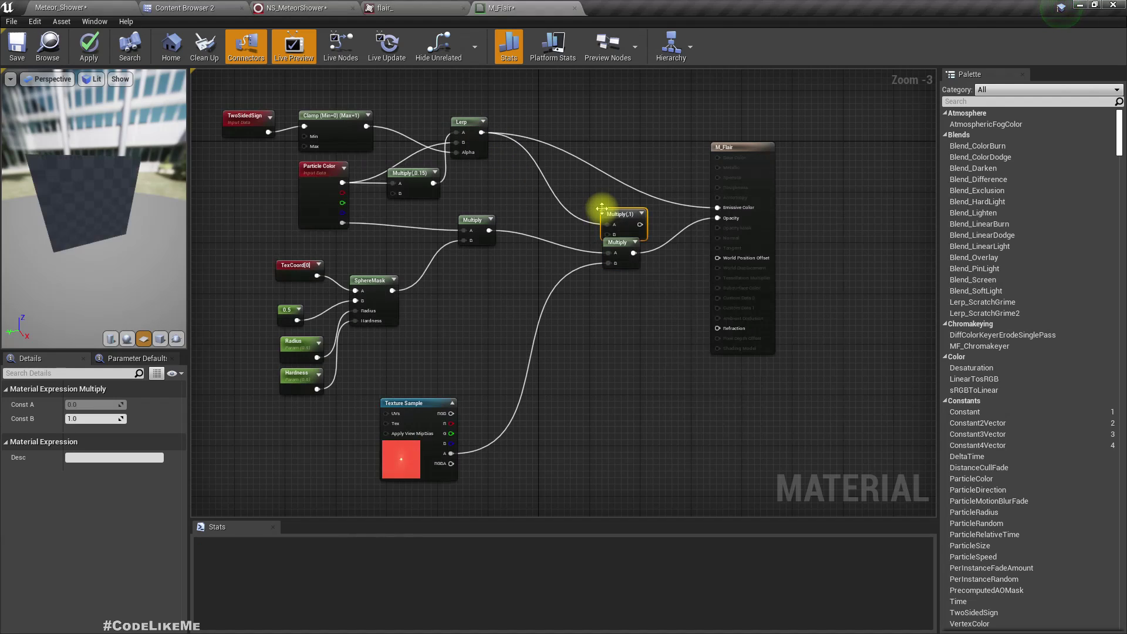
Wire the Multiply into Emissive Color, reroute the texture alpha wire, and apply the material
left_click_drag(640, 224, 728, 206)
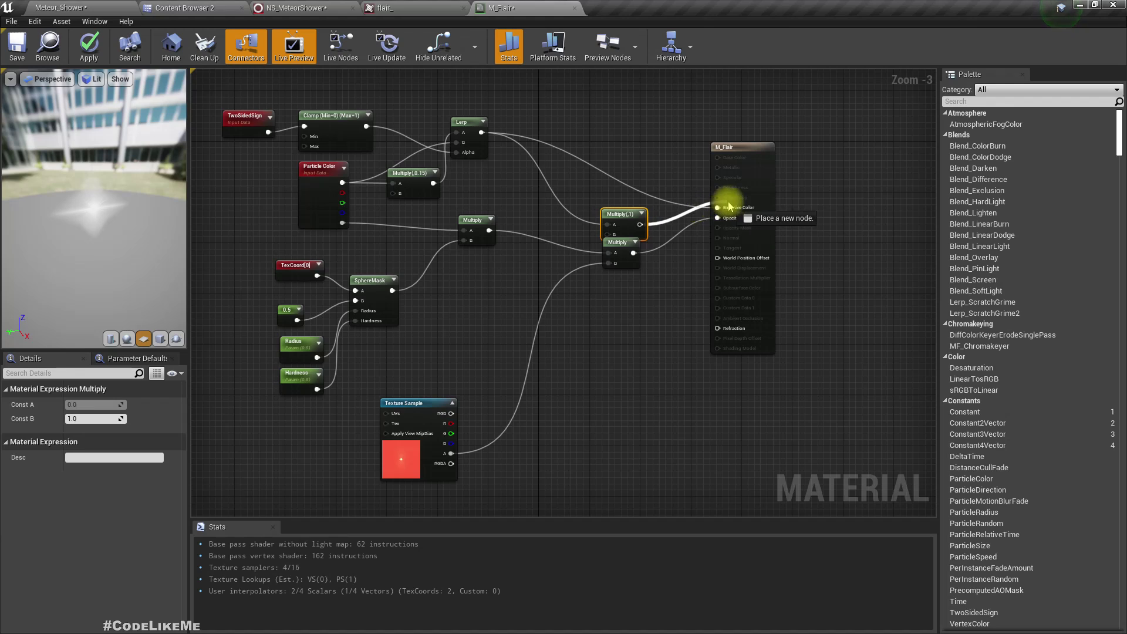
left_click_drag(632, 215, 629, 199)
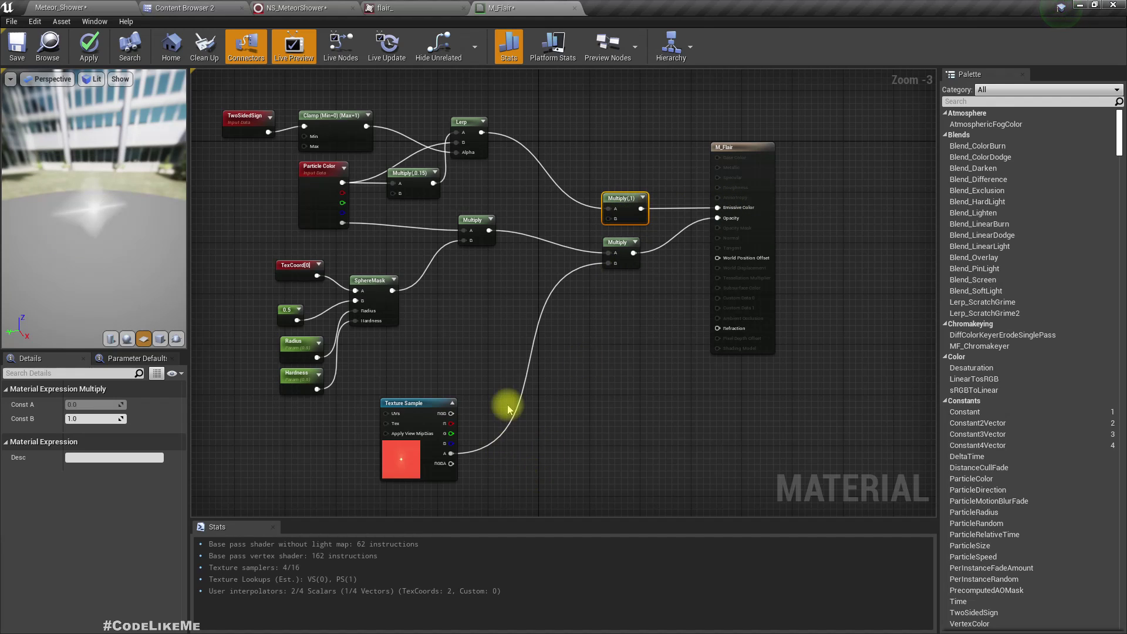
left_click(559, 283)
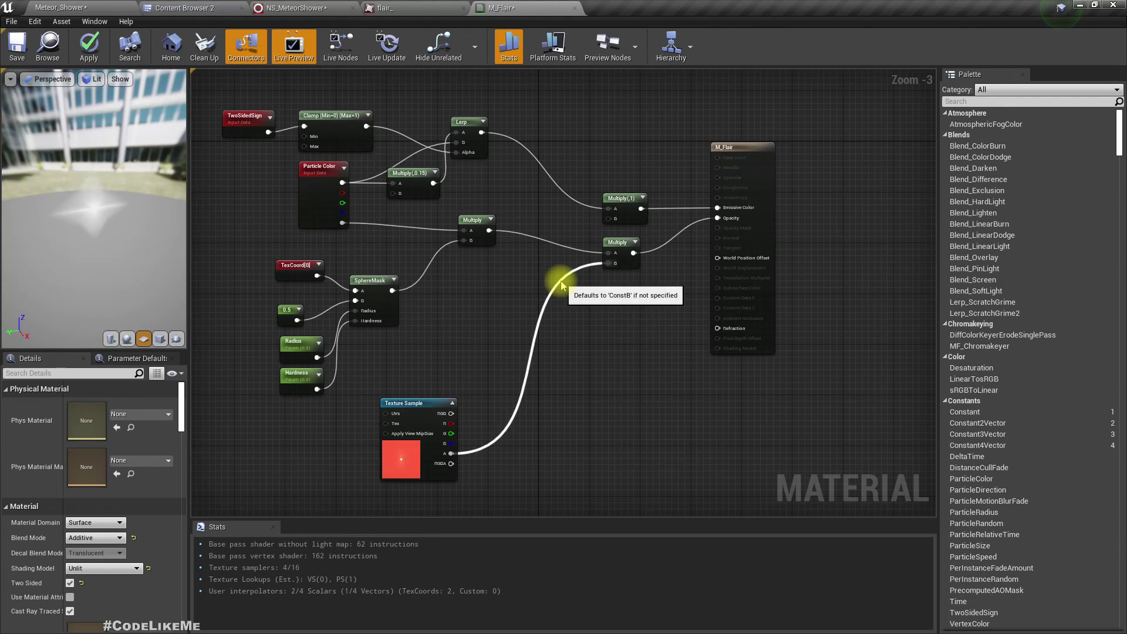
double_click(560, 281)
left_click_drag(560, 279, 608, 218)
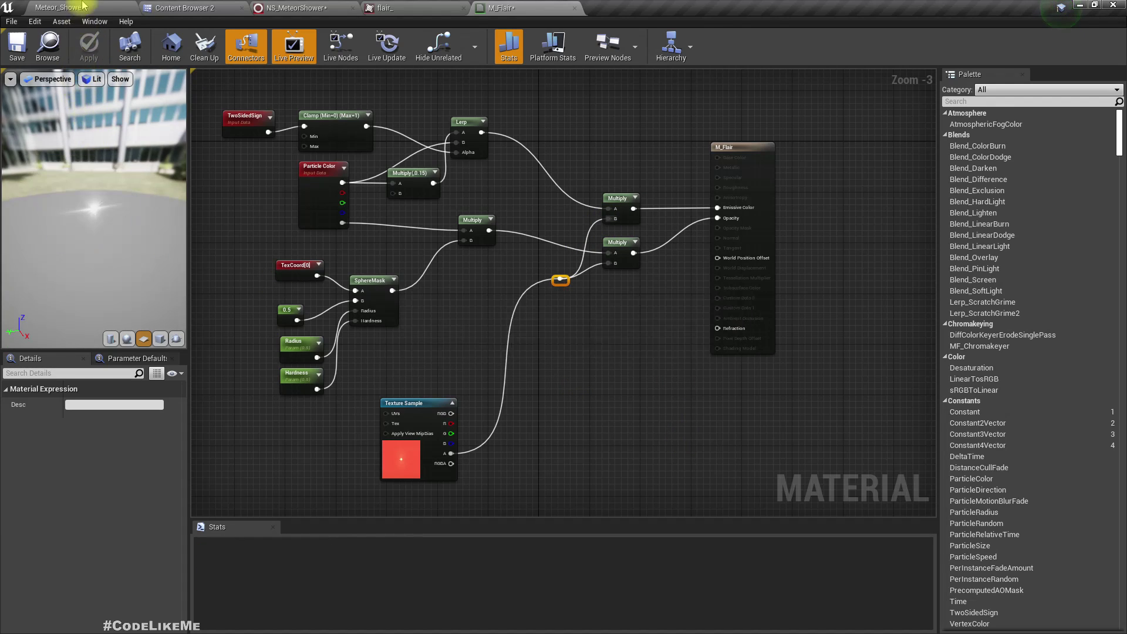
left_click(83, 7)
right_click_drag(586, 311, 584, 303)
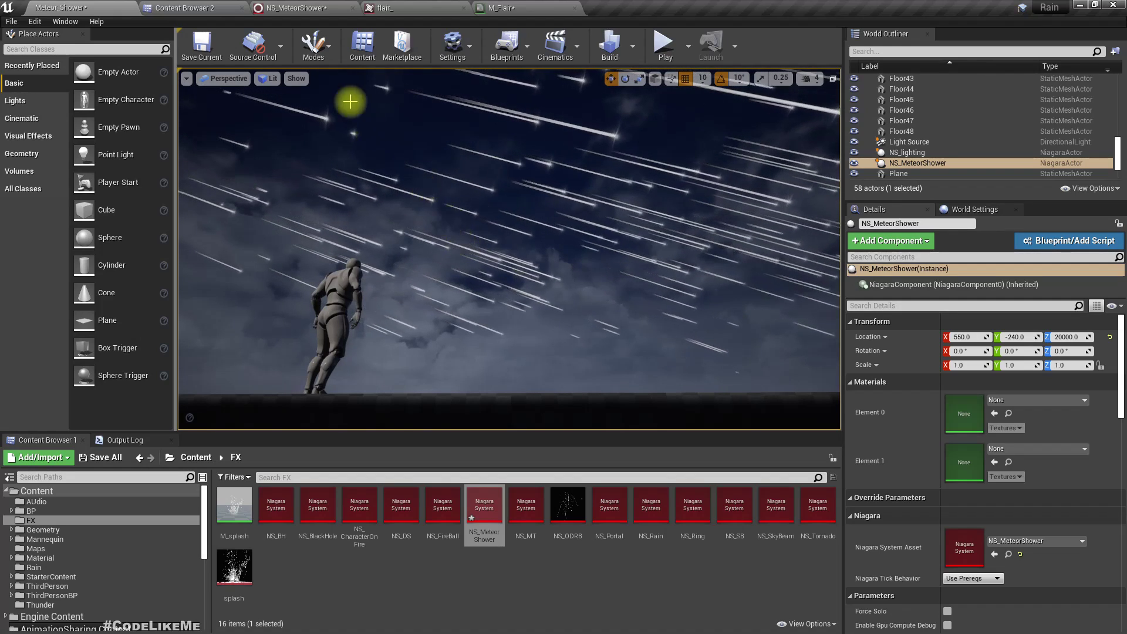
Set the Fountain particle colour brightness to 3 in Initialize Particle
left_click(310, 6)
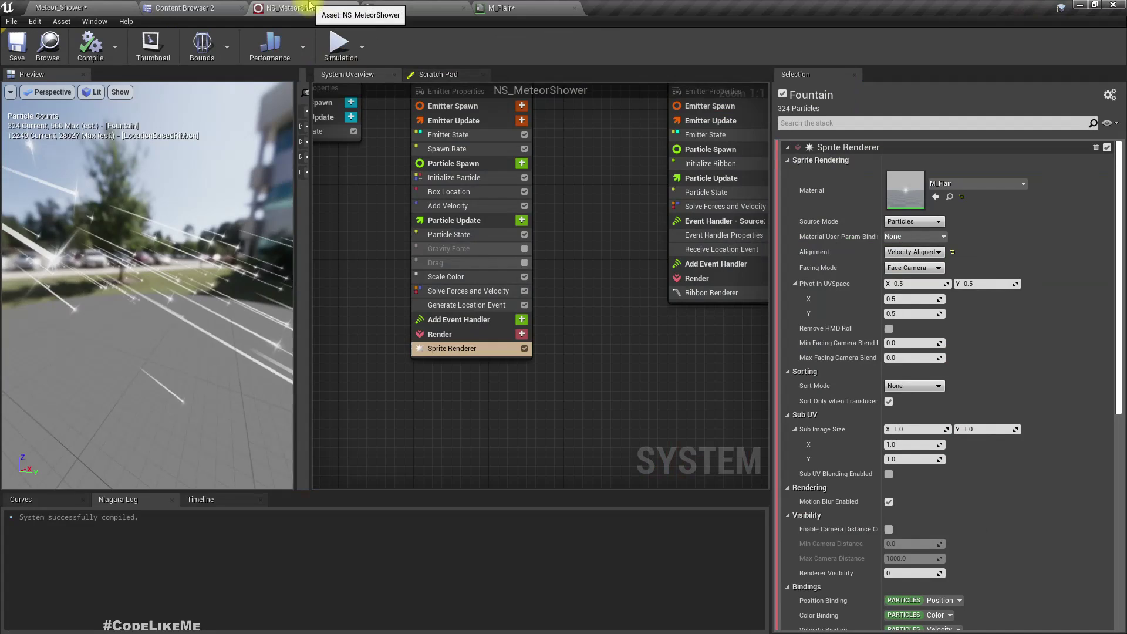
left_click(453, 180)
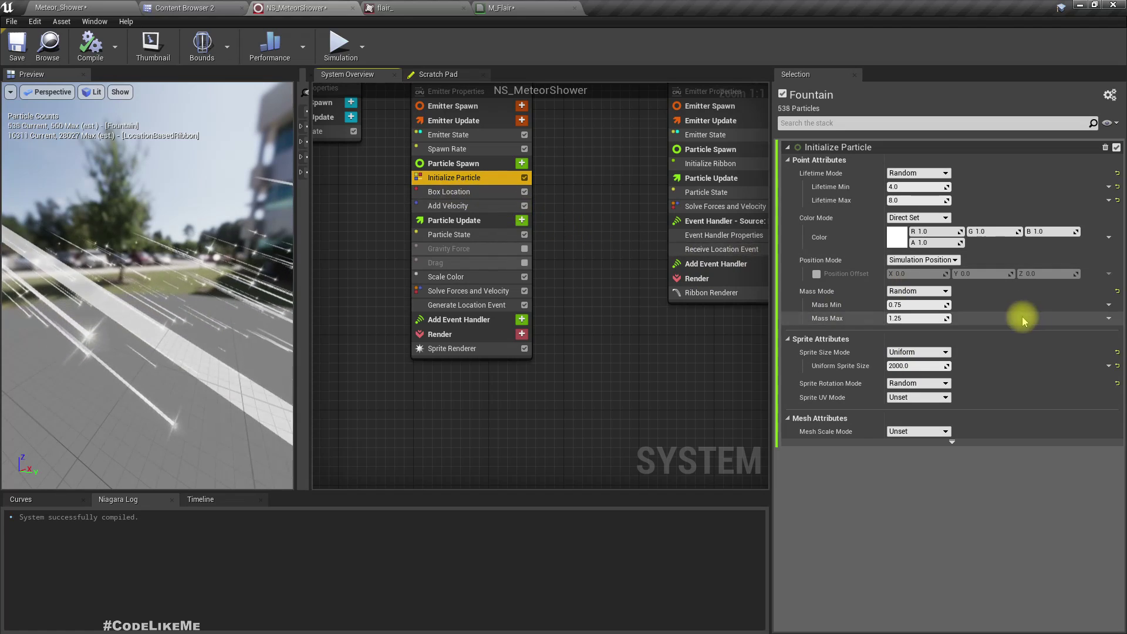
left_click(903, 245)
left_click(856, 454)
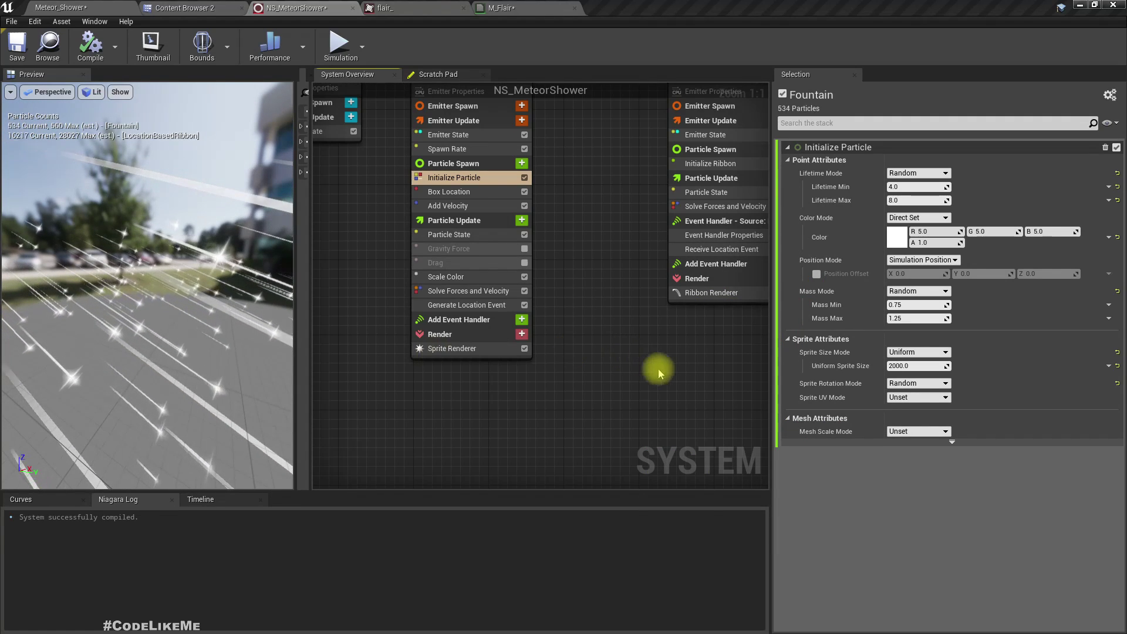
left_click(907, 237)
type("3")
key("Return")
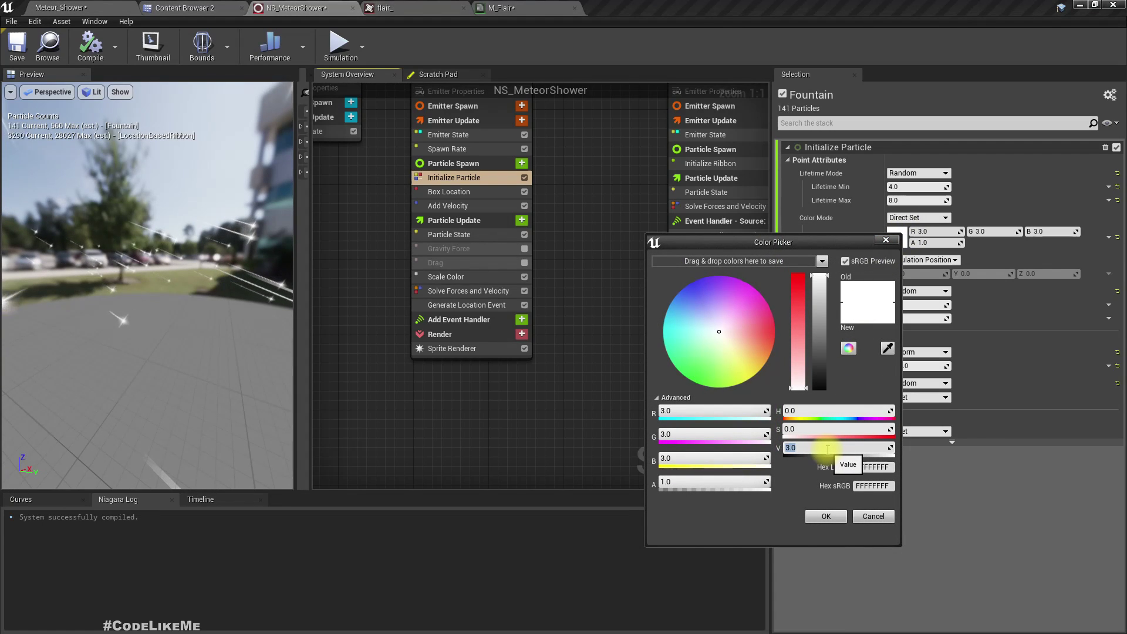
Choose a light blue particle colour from the wheel and confirm it
left_click(88, 6)
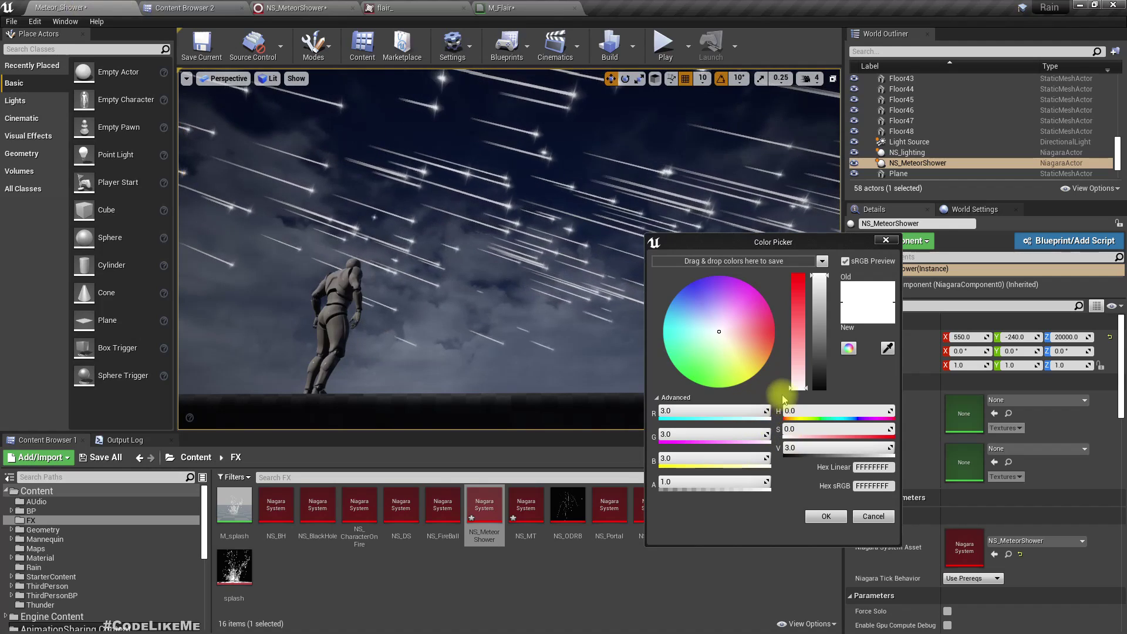
left_click(695, 324)
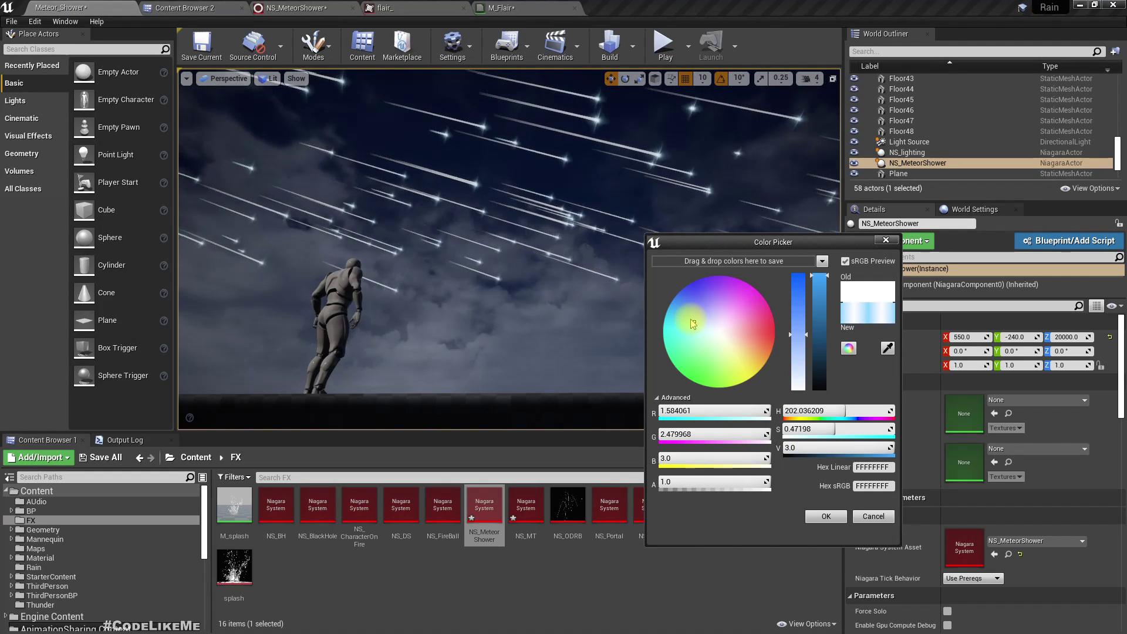
left_click(824, 516)
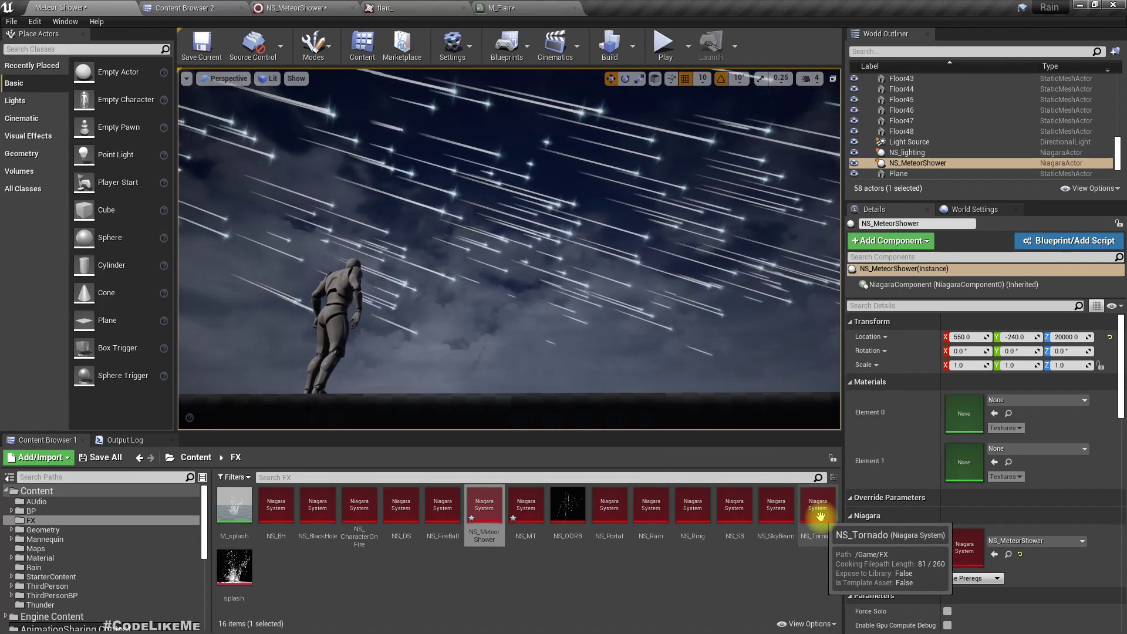
left_click(399, 6)
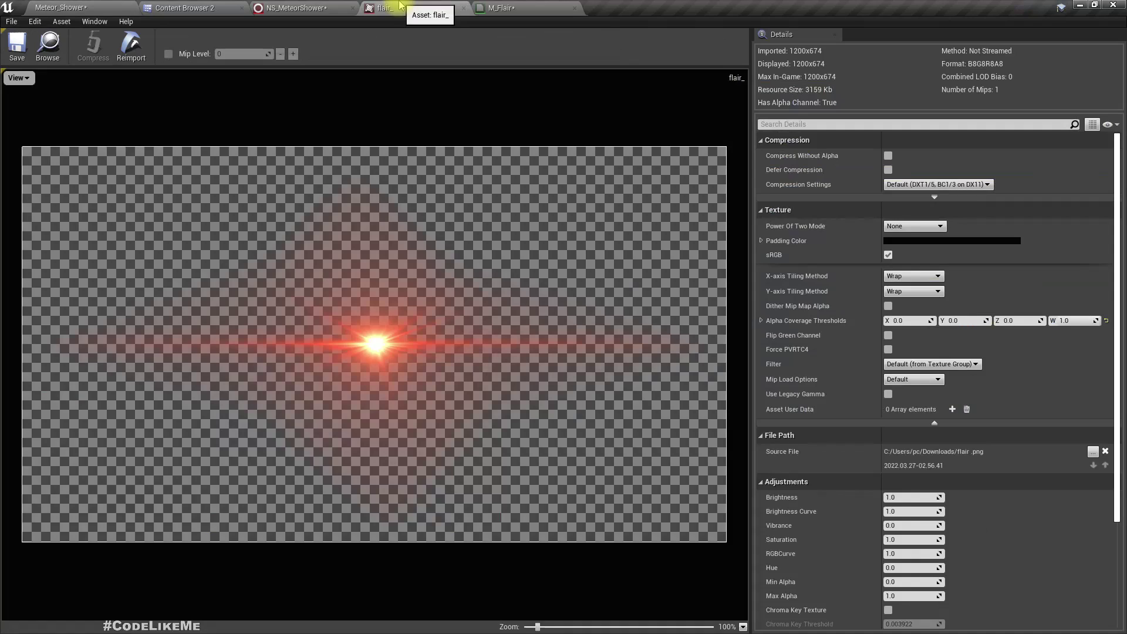
Set the Fountain particle colour to R 1.0 and G 2.3, then go back to the level
left_click(322, 6)
left_click(464, 7)
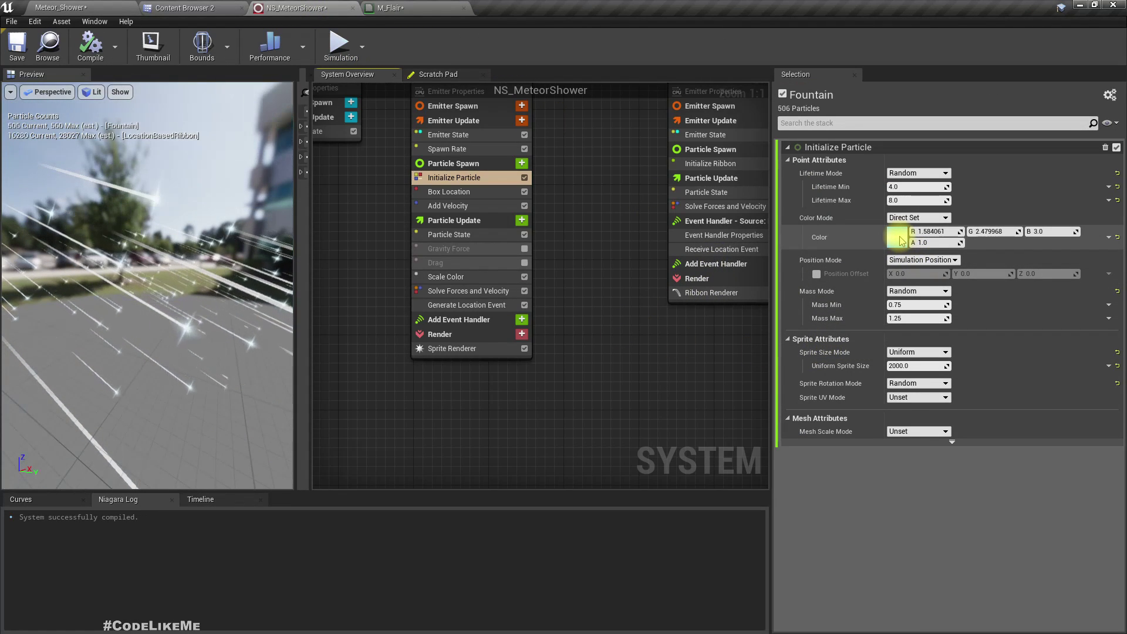
left_click(936, 232)
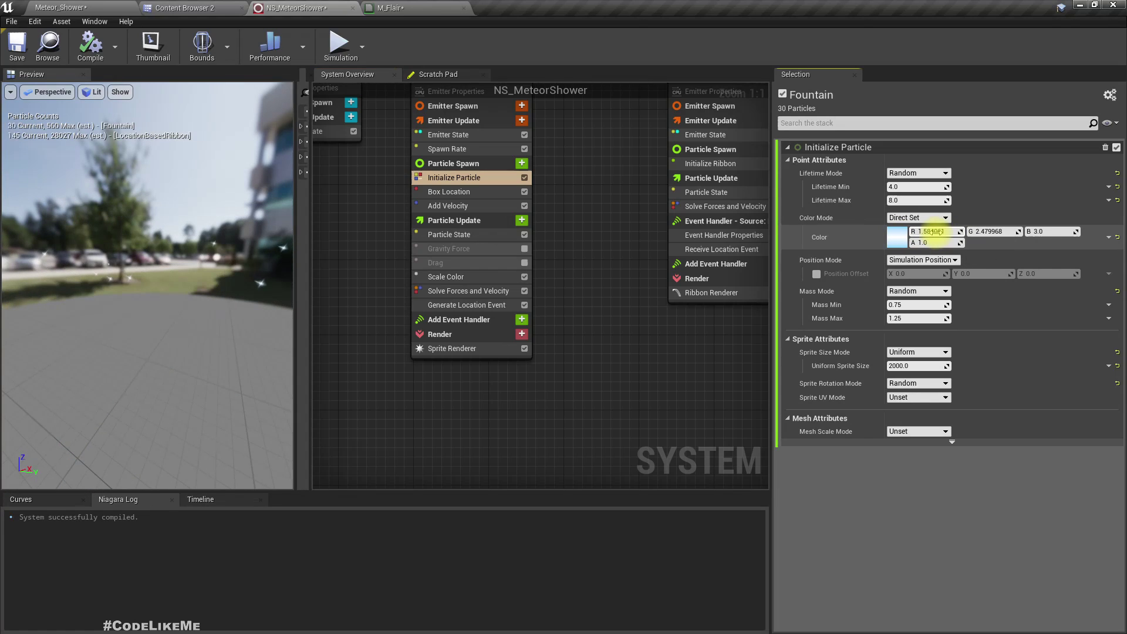
type("1")
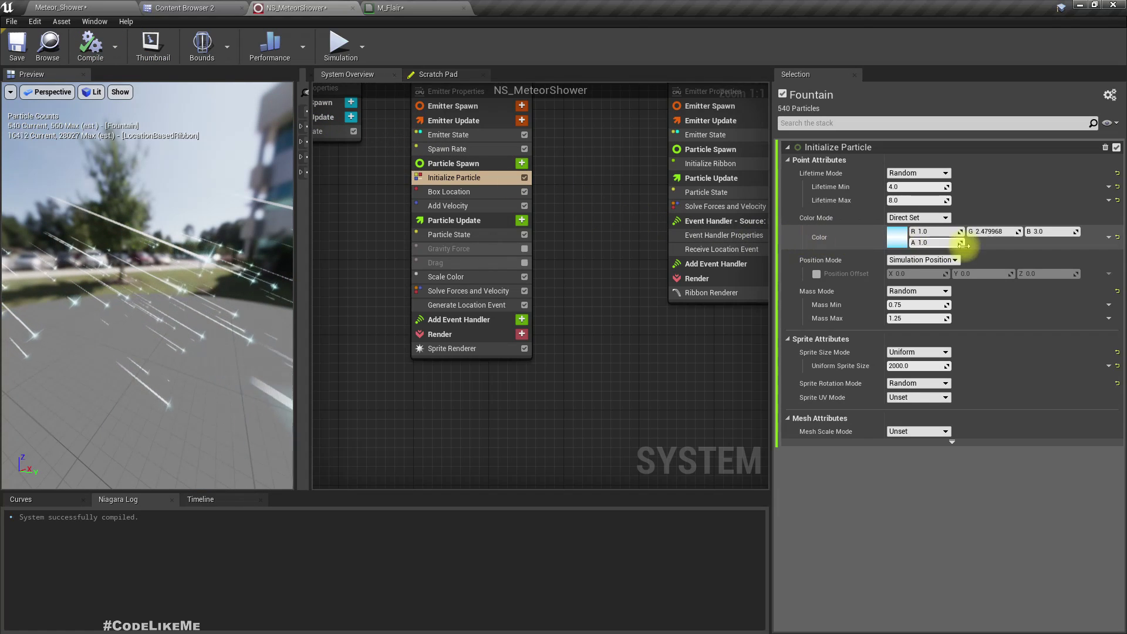
left_click(1007, 233)
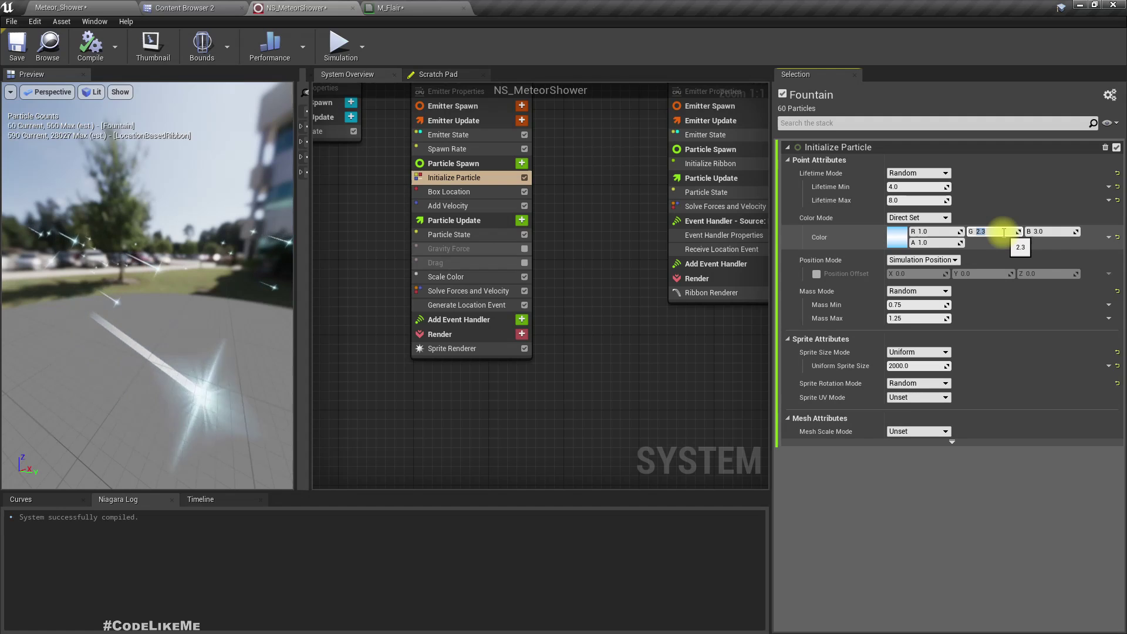
left_click(75, 7)
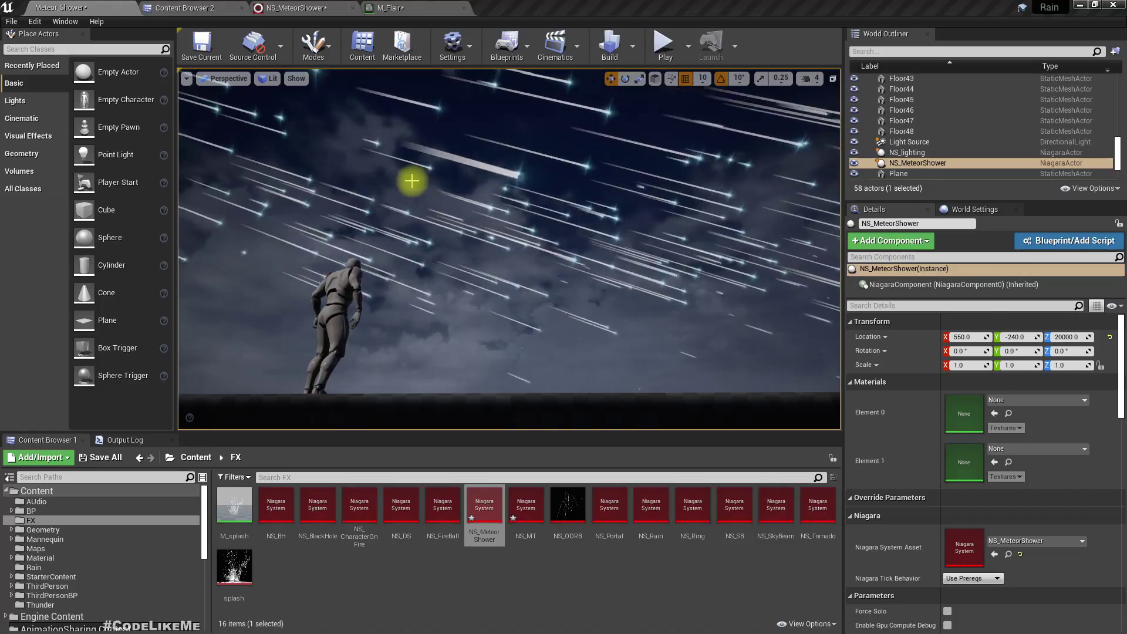
Watch the light blue meteors full screen with F11, then switch back to M_Flair
key("F11")
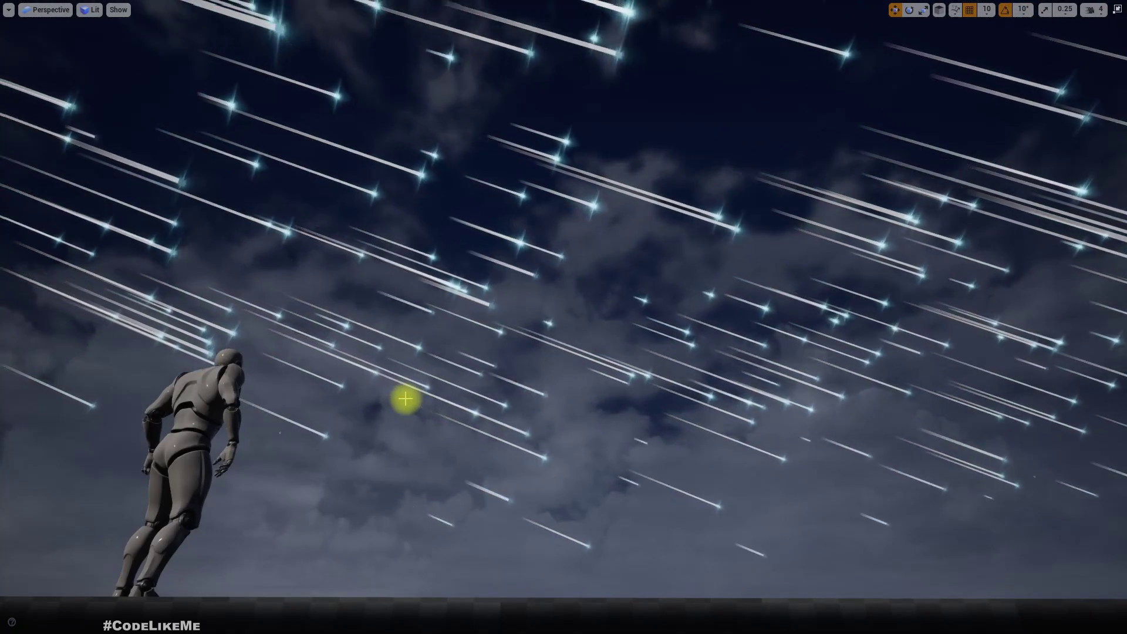
key("F11")
right_click_drag(402, 398, 231, 422)
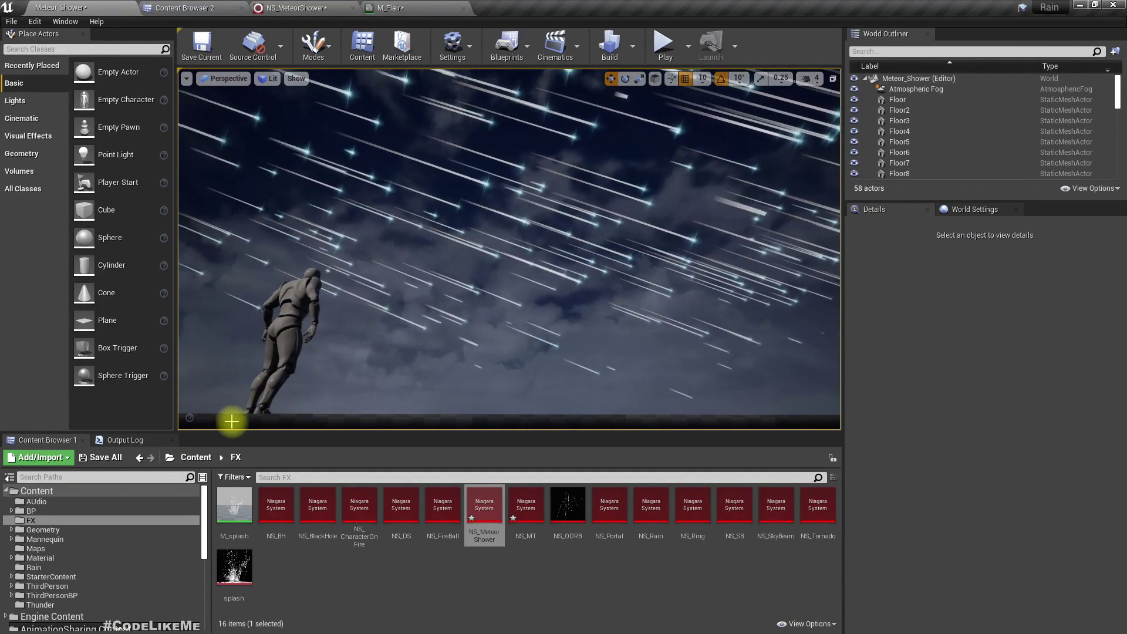
left_click(405, 7)
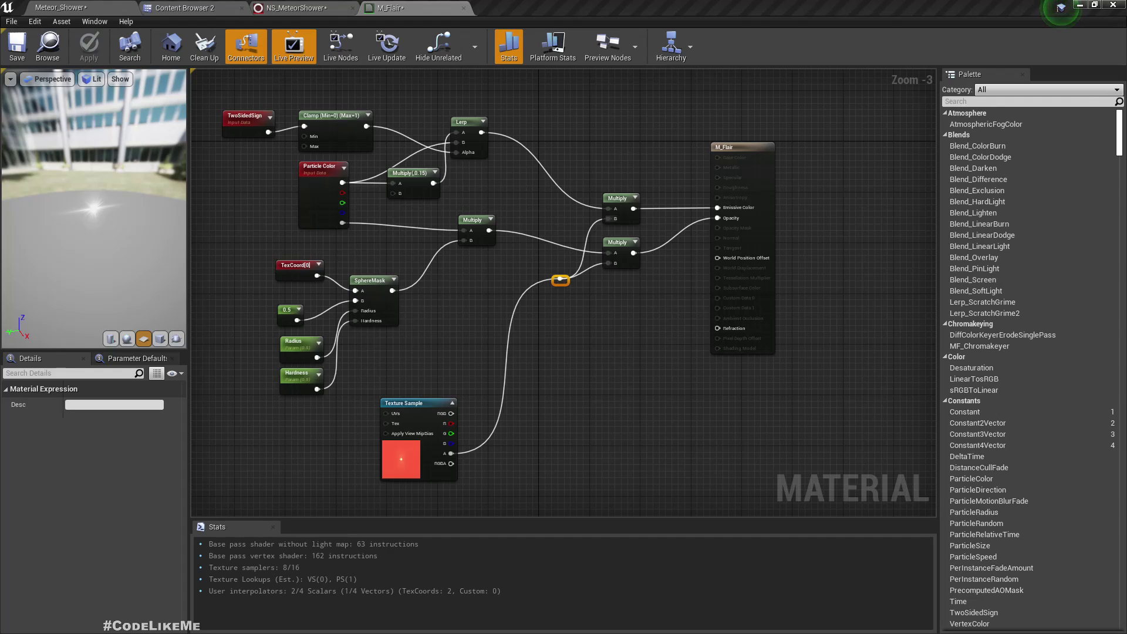
Reposition the flair Texture Sample node and add a reroute point on its alpha wire
scroll(586, 352, "down", 3)
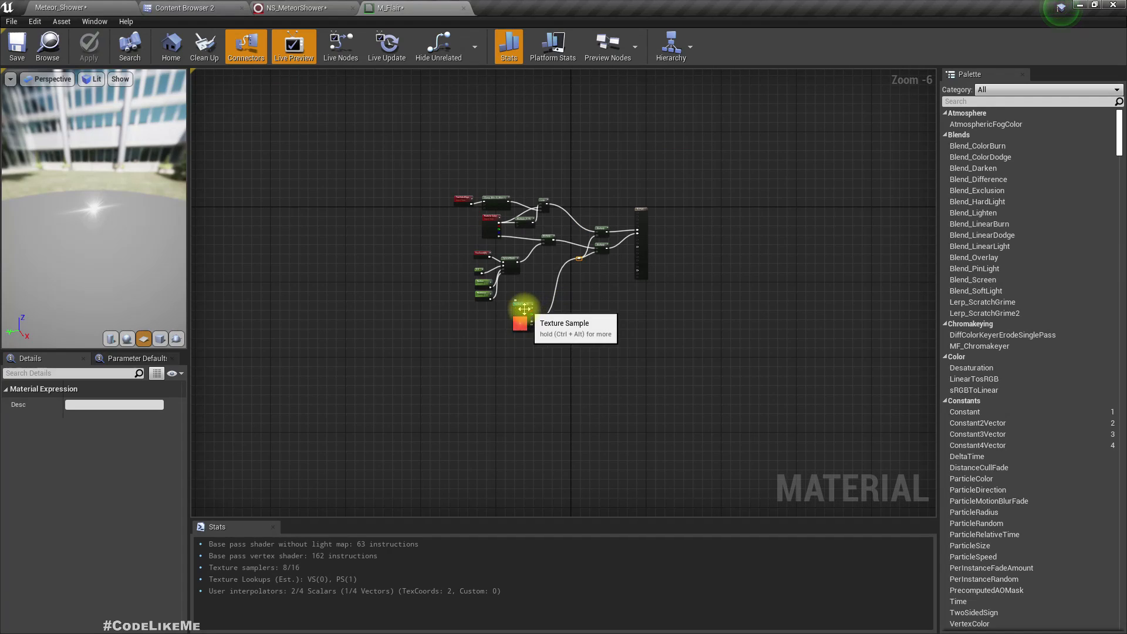
left_click_drag(524, 309, 476, 344)
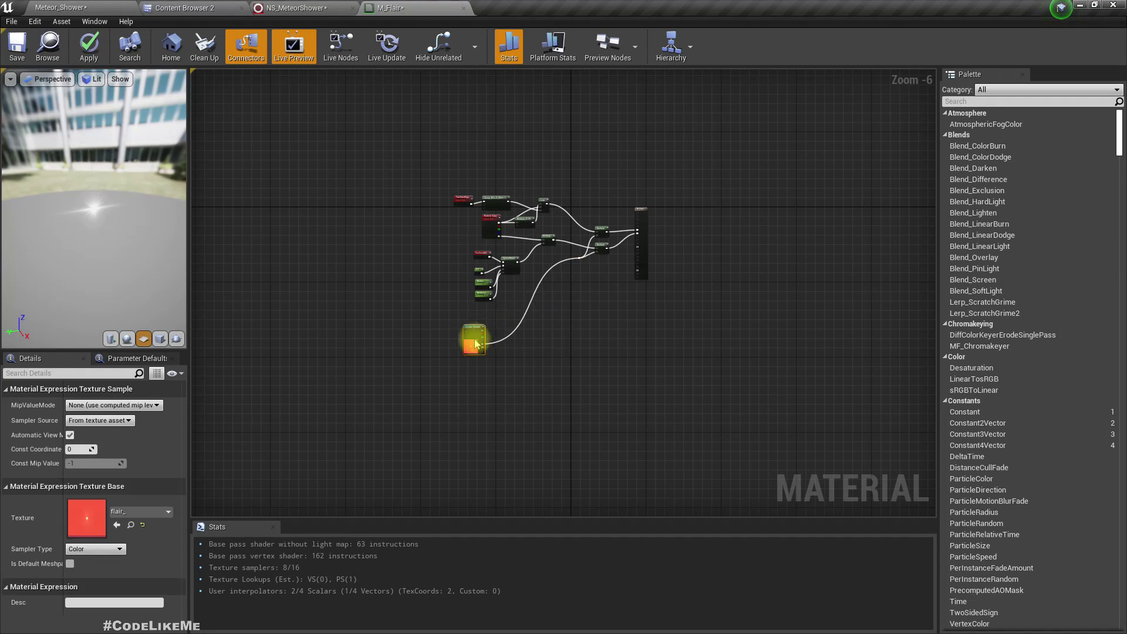
double_click(580, 262)
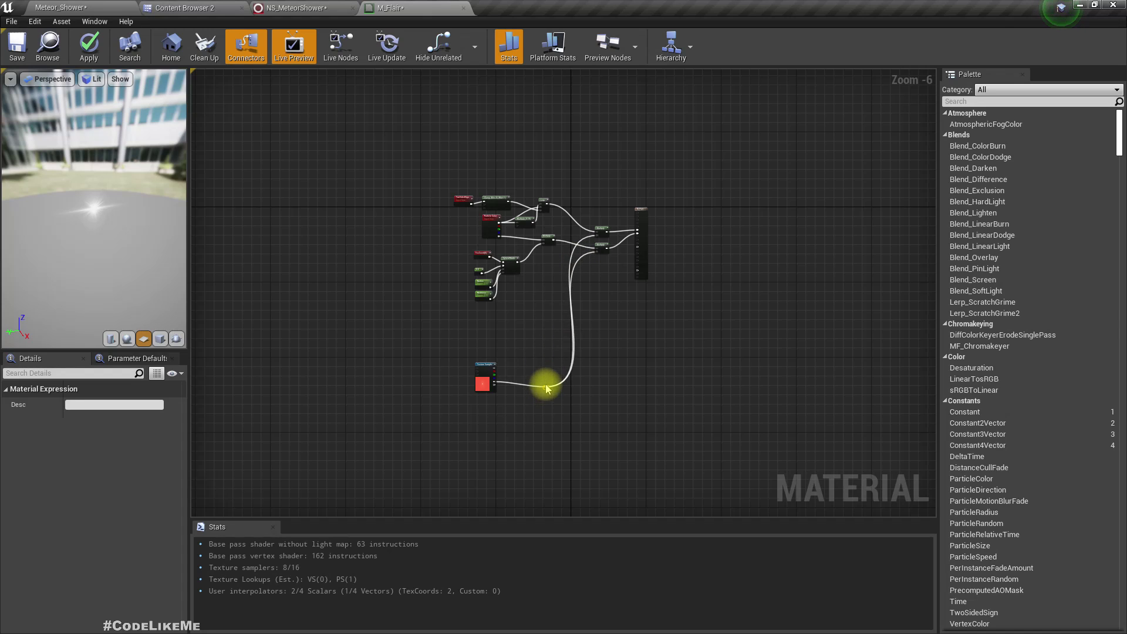
scroll(499, 400, "up", 3)
right_click_drag(437, 404, 450, 373)
left_click(605, 334)
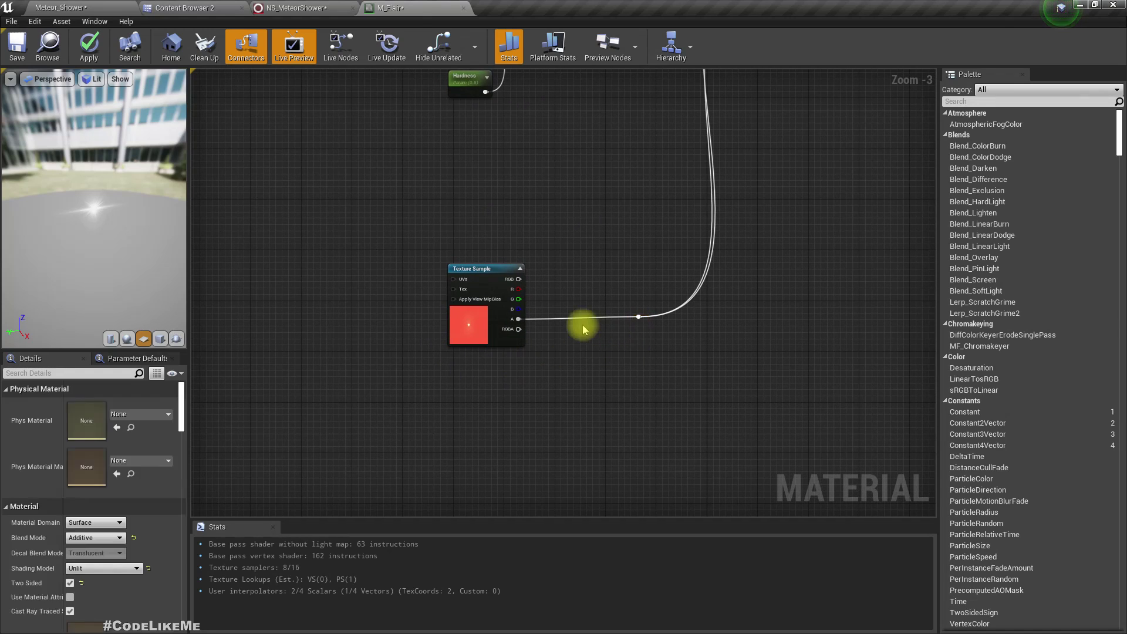
left_click_drag(491, 270, 472, 263)
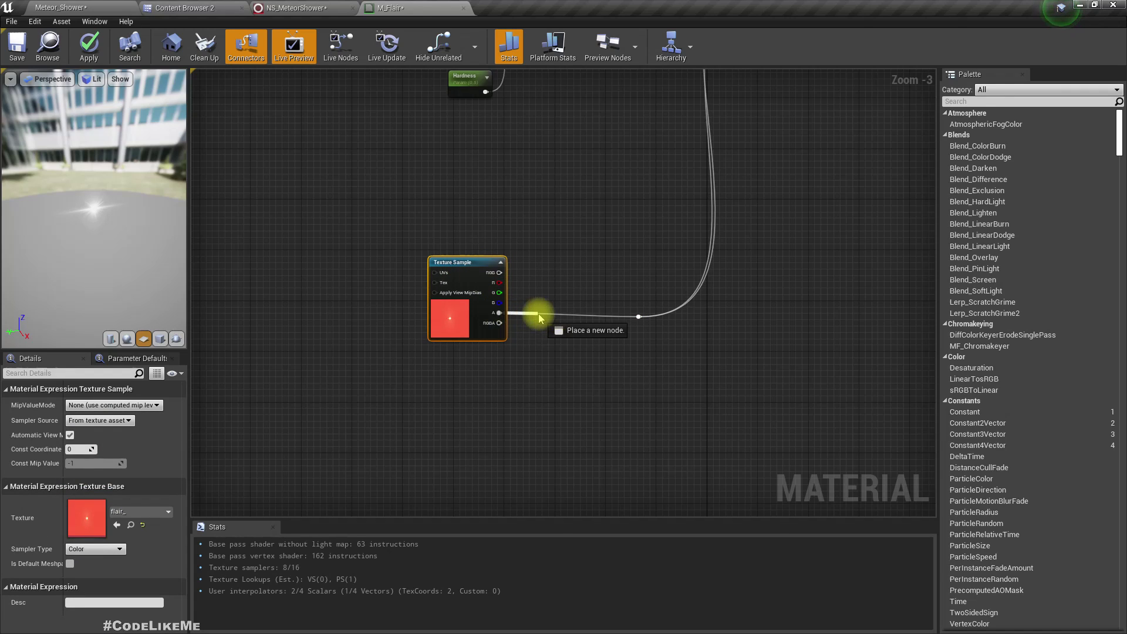
Add a Multiply off the texture's alpha output and connect it to the reroute
left_click_drag(538, 313, 536, 314)
type("multiply")
key("Return")
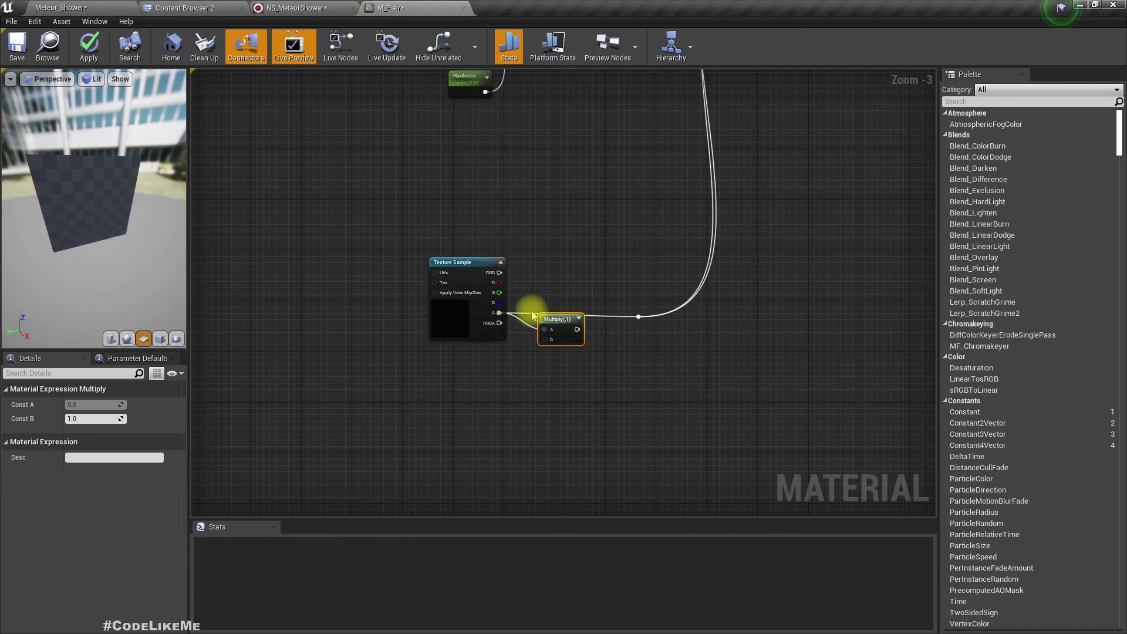
left_click_drag(641, 317, 641, 317)
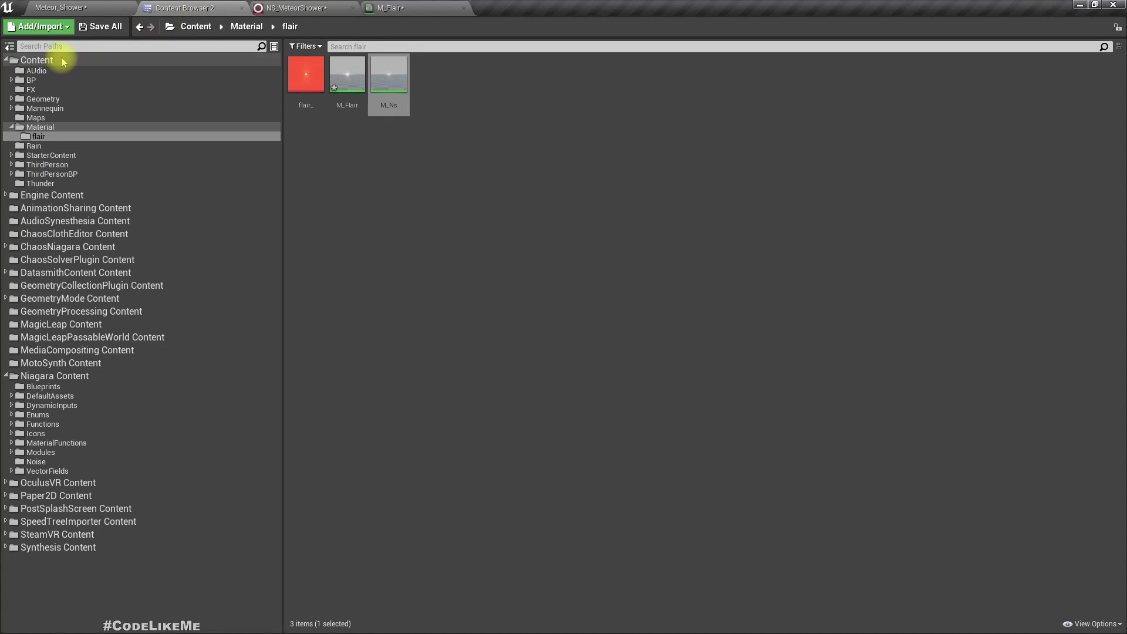
Search assets for 'noise' and wire T_Perlin_Noise_M's red channel into Multiply B
left_click(36, 60)
left_click(393, 47)
type("nois")
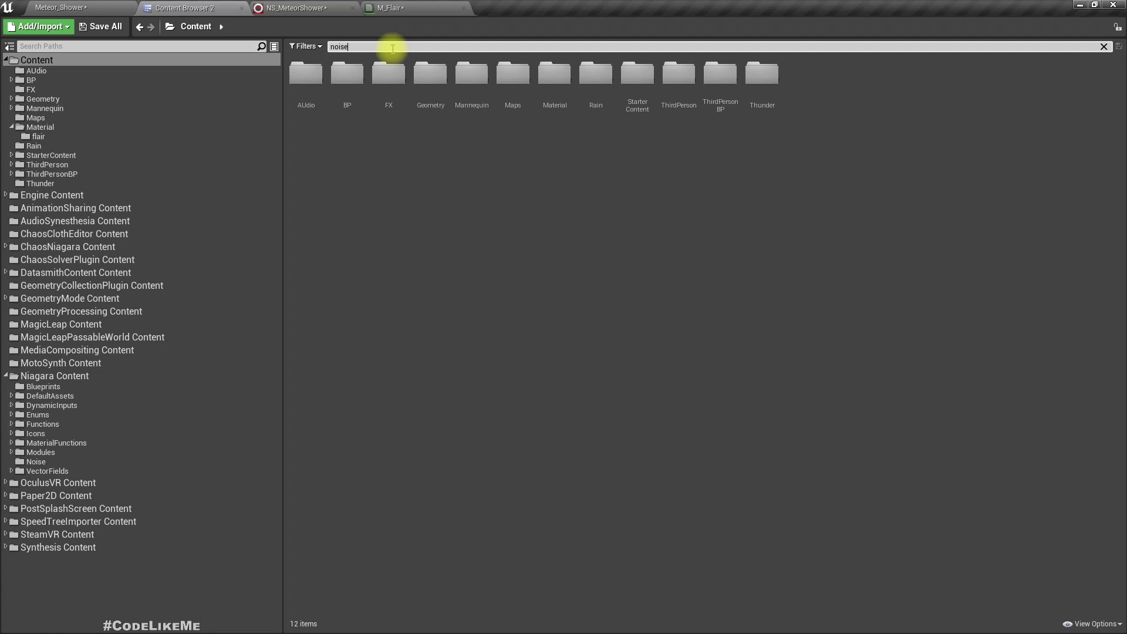
type("e")
left_click_drag(364, 71, 435, 406)
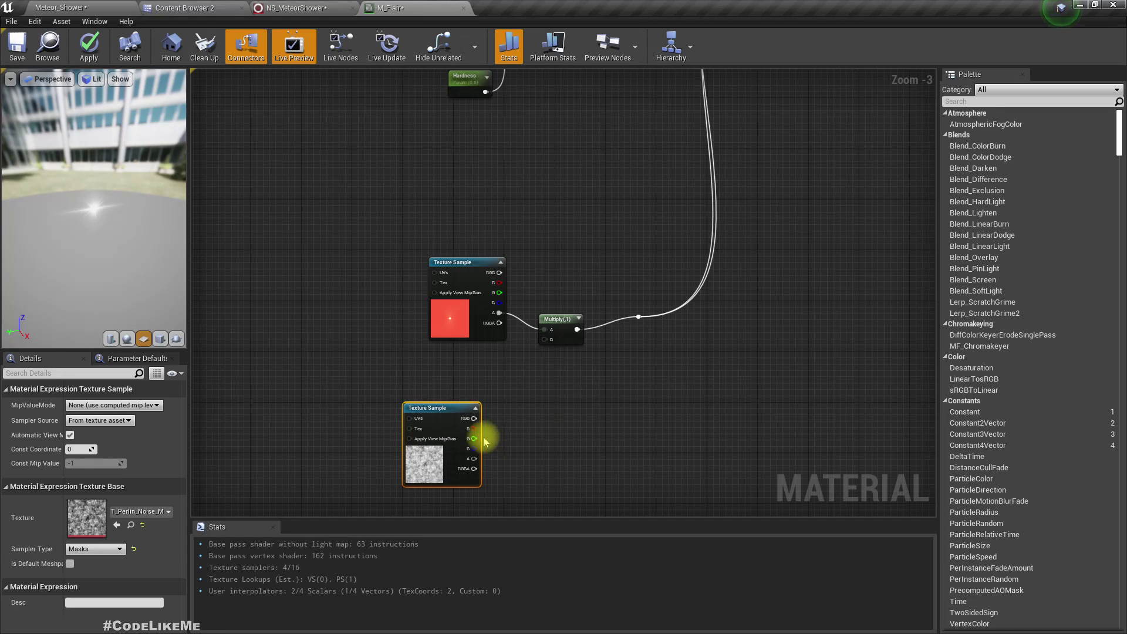
left_click_drag(474, 429, 547, 346)
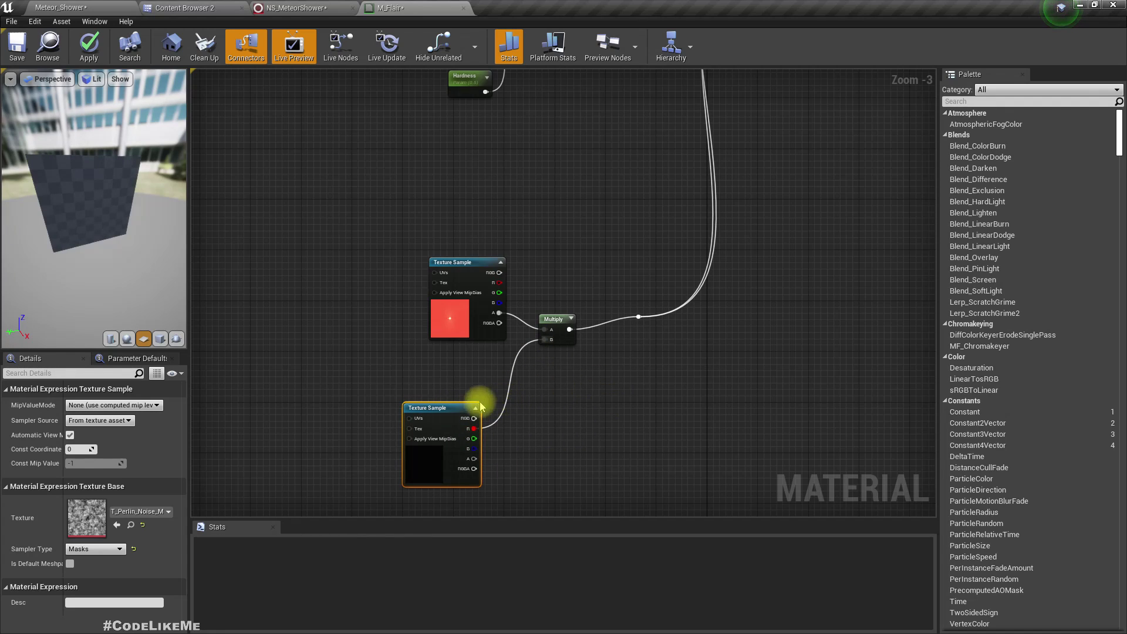
left_click_drag(442, 407, 461, 396)
Orbit the material preview and check its projection, display and lighting options
left_click_drag(104, 221, 62, 218)
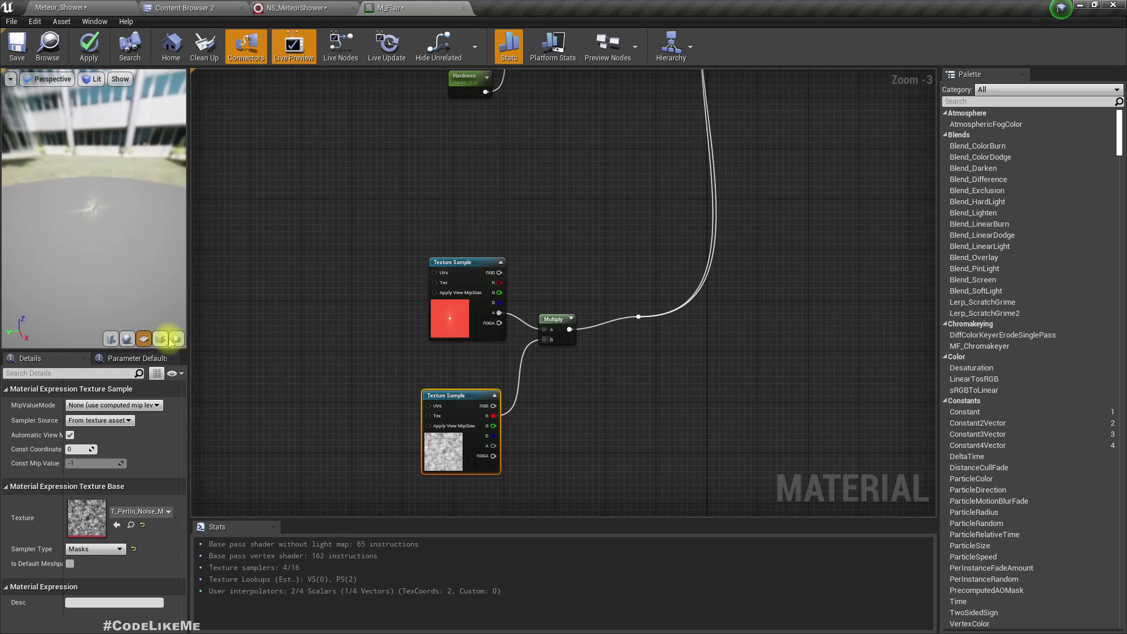
left_click(55, 80)
left_click(121, 79)
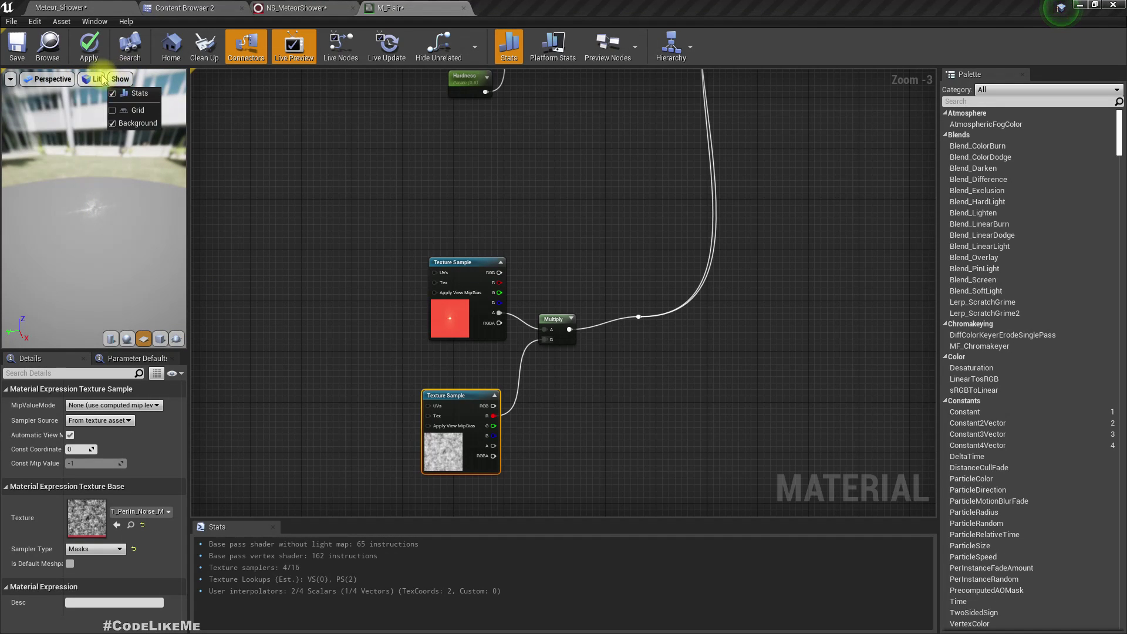
left_click(97, 79)
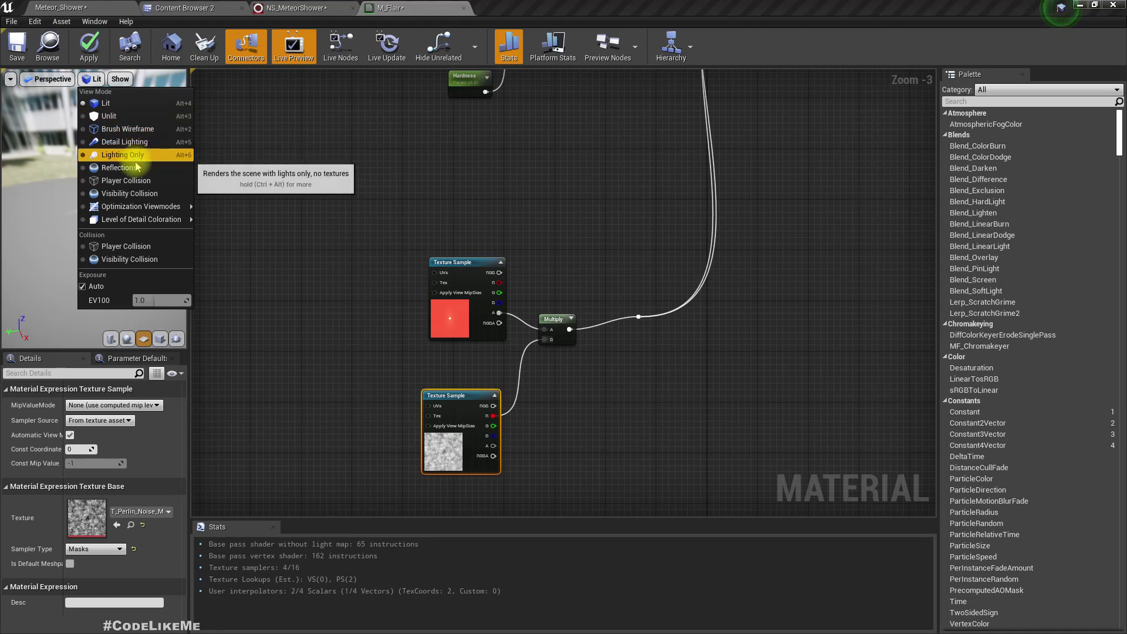
left_click(26, 154)
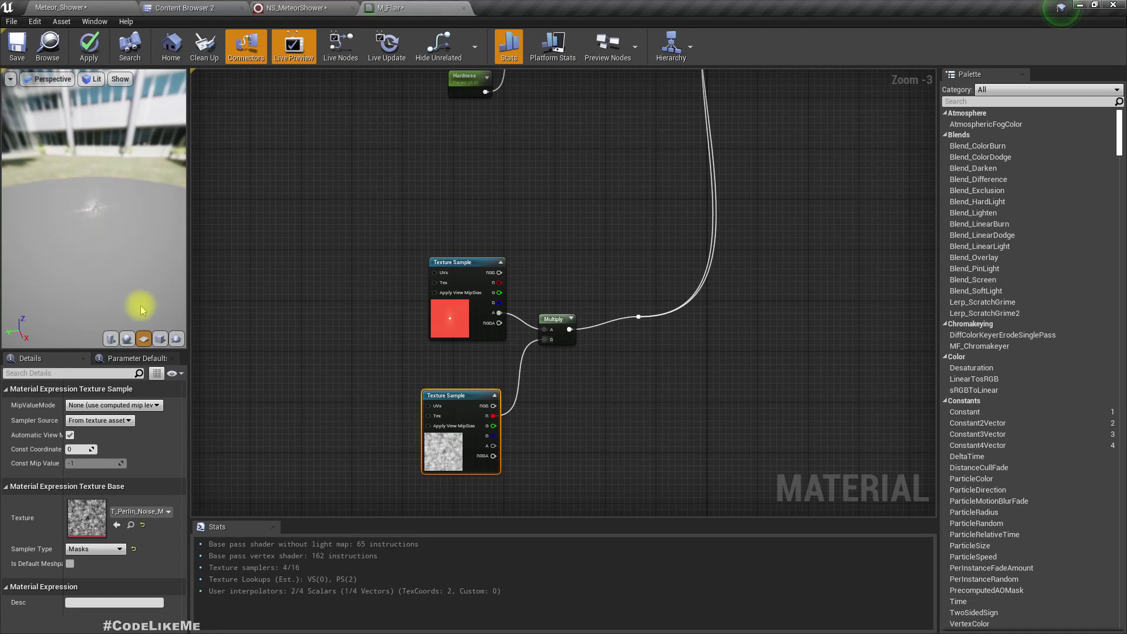
left_click_drag(105, 264, 120, 219)
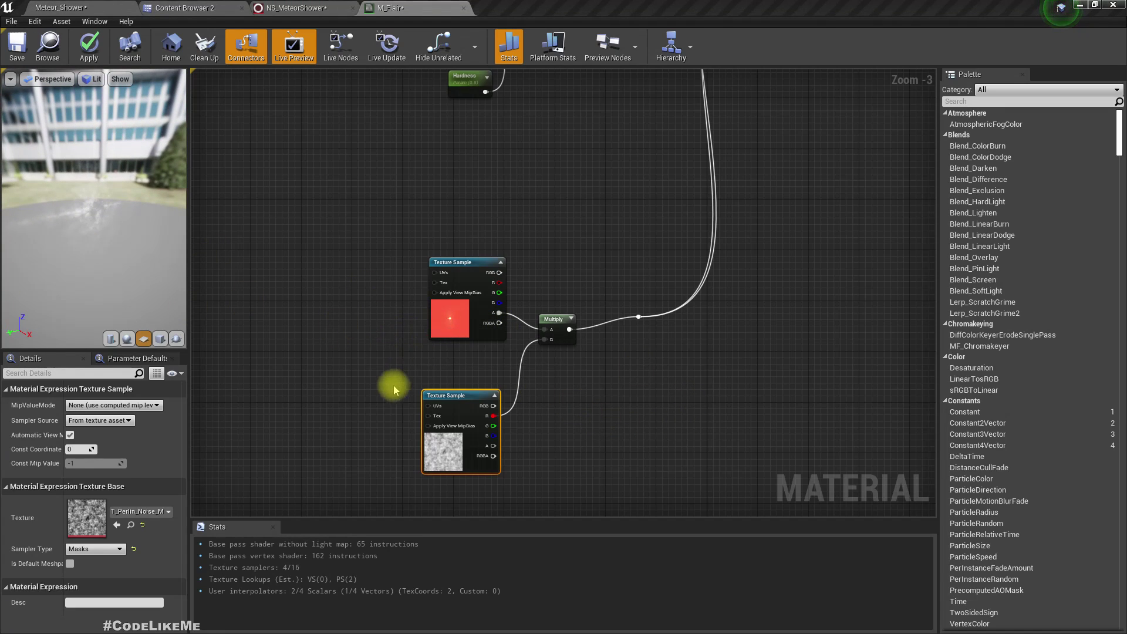
left_click_drag(84, 225, 71, 224)
Start a 'texco' node search from the noise texture's UVs input
right_click_drag(335, 301, 384, 296)
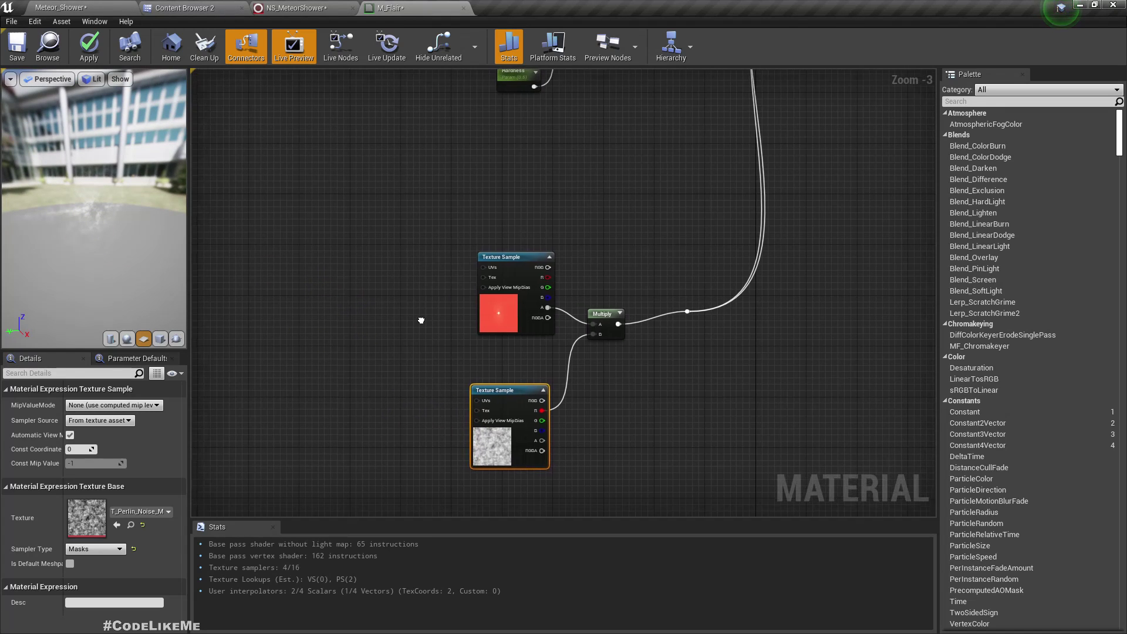
left_click_drag(45, 191, 94, 219)
right_click_drag(422, 349, 434, 342)
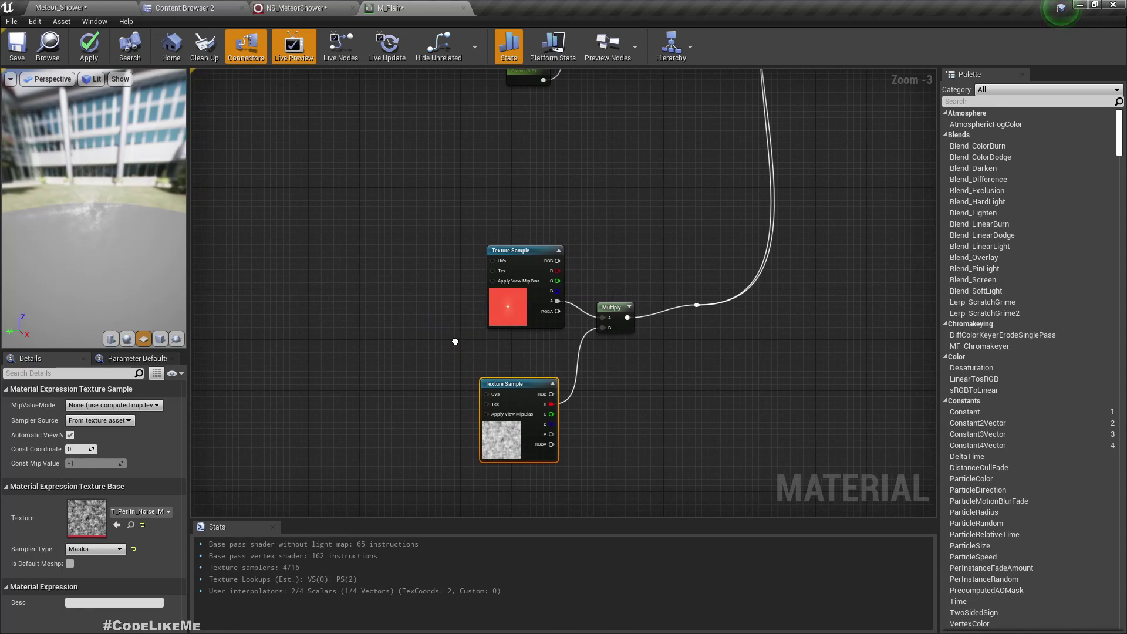
left_click_drag(488, 395, 391, 399)
type("tex")
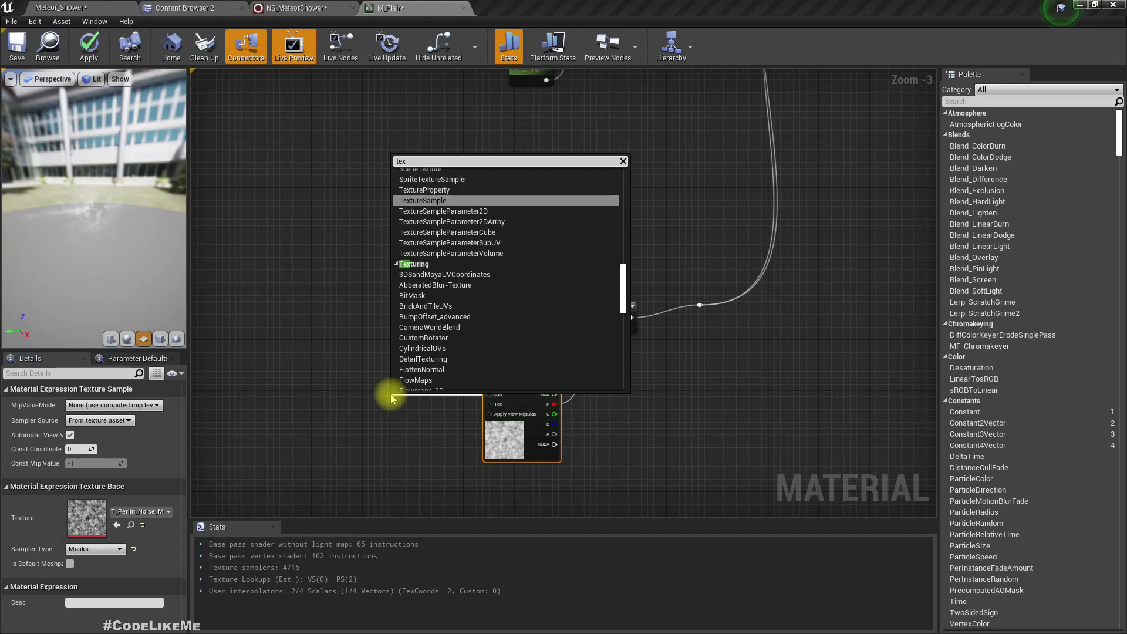
type("co")
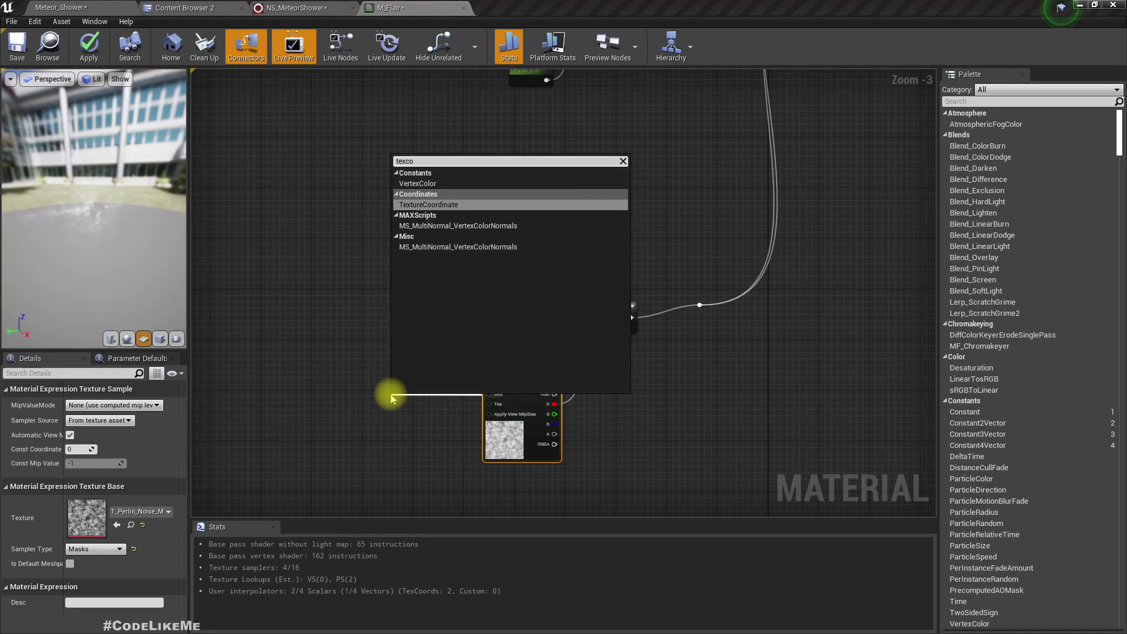
Drive the noise texture's UVs with a TexCoord node multiplied by Const B 0.01
key("Return")
left_click_drag(416, 407, 390, 402)
type("multiply")
key("Return")
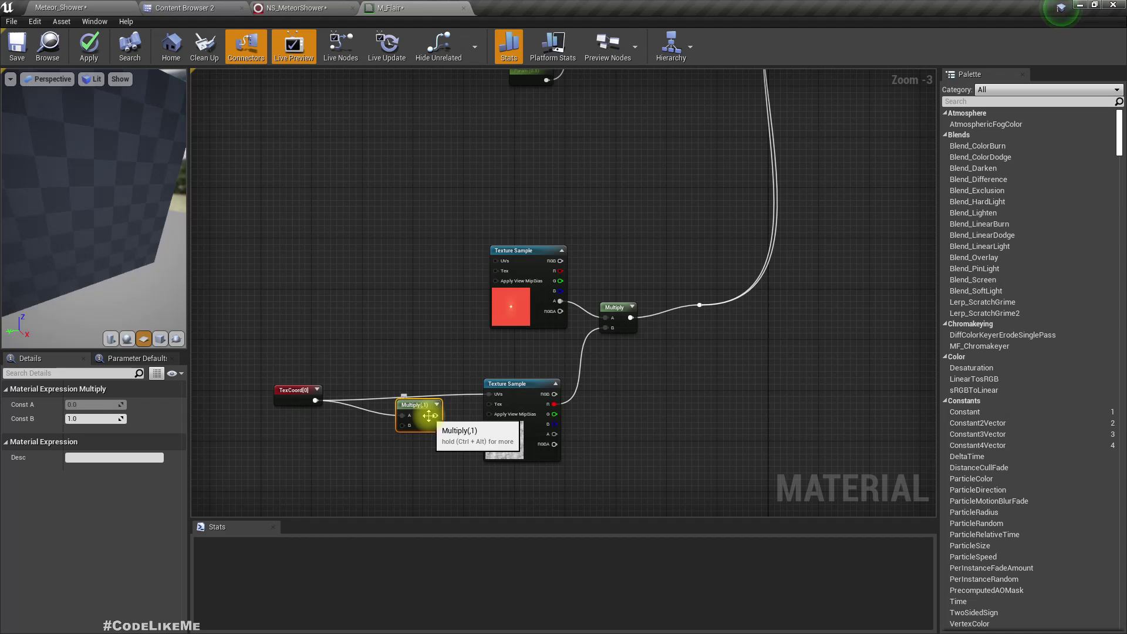
left_click_drag(435, 415, 447, 390)
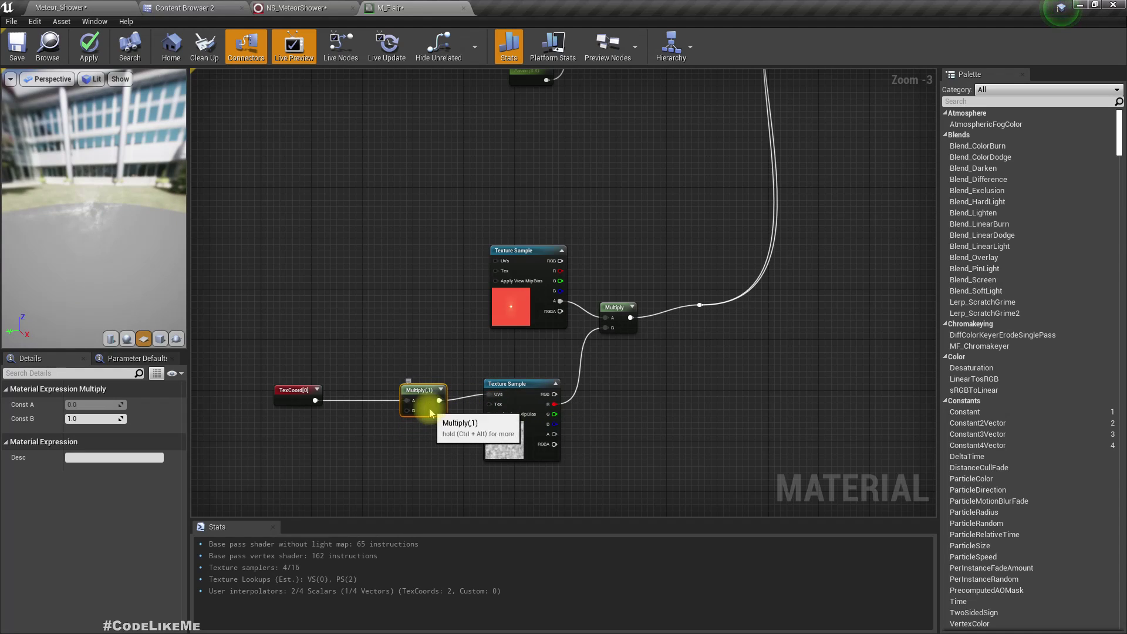
left_click(95, 418)
type(".01")
key("Return")
Tidy the graph, moving TexCoord[0] and its Multiply further left
left_click_drag(15, 258, 150, 196)
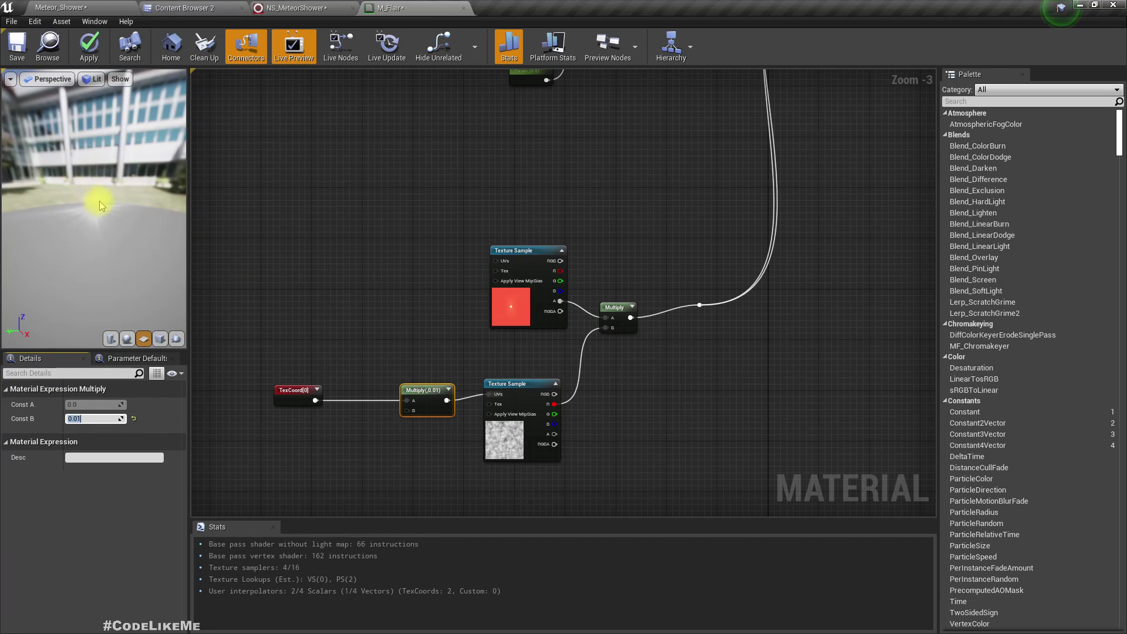
right_click_drag(409, 445, 491, 431)
left_click_drag(347, 357, 484, 380)
left_click(397, 421)
right_click_drag(354, 419, 441, 420)
mouse_move(429, 392)
left_mouse_down()
mouse_move(347, 386)
mouse_move(467, 392)
mouse_move(446, 392)
left_mouse_up()
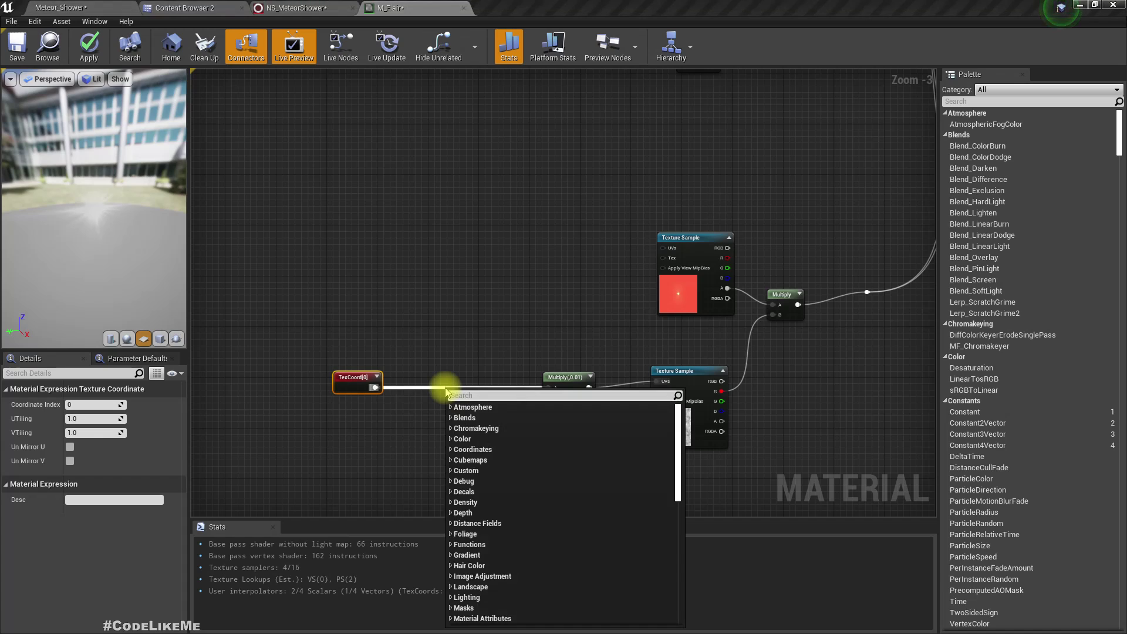
Insert an Add node between TexCoord[0] and the 0.01 Multiply
type("add")
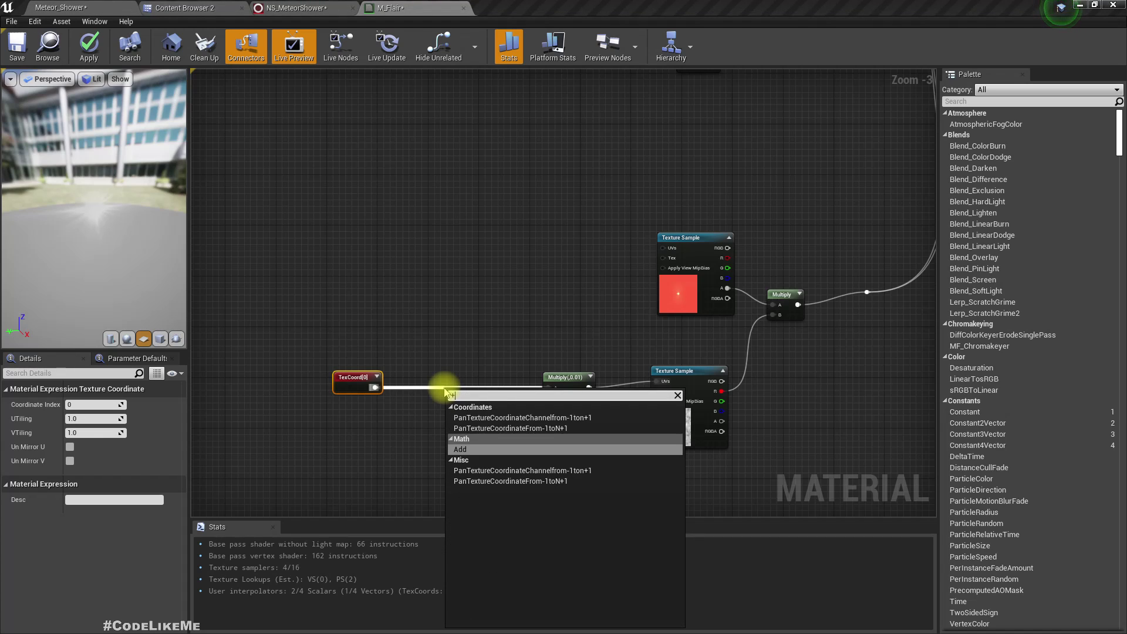
key("Return")
left_click_drag(475, 403, 550, 387)
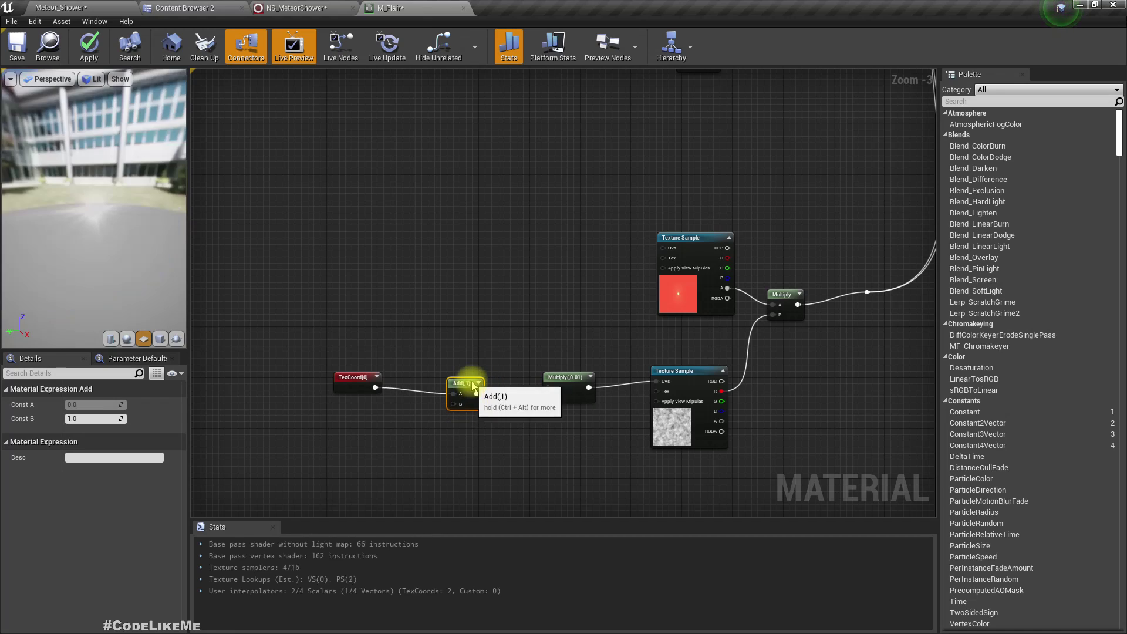
Feed a Time node into Add's B input, then return to the meteor-shower level
left_click_drag(459, 414, 414, 437)
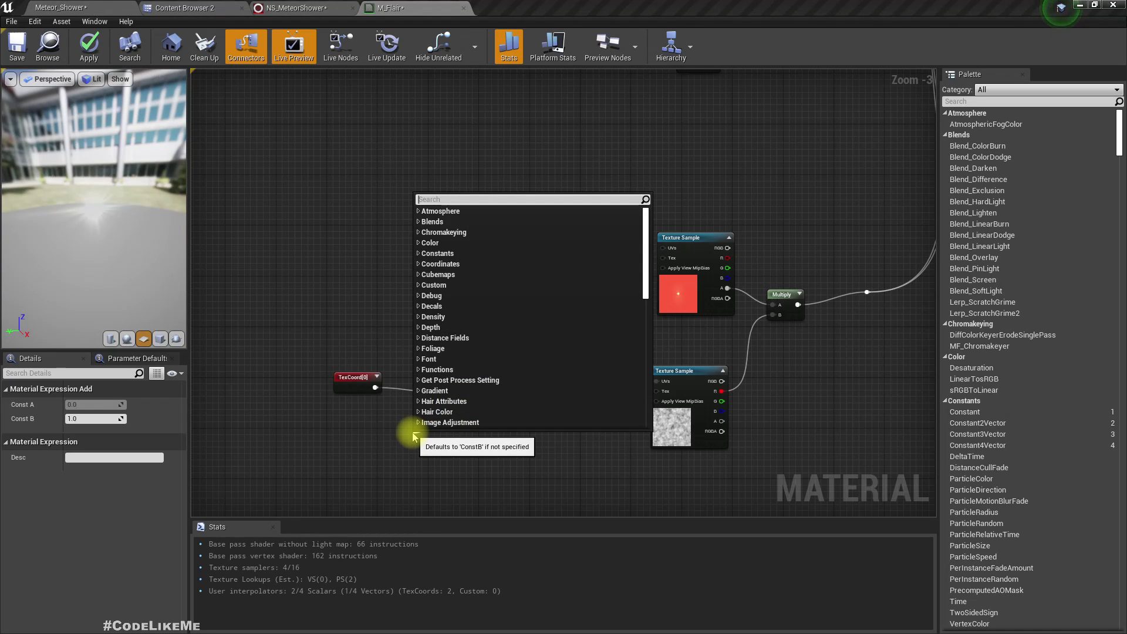
type("tiom")
key("BackSpace")
key("BackSpace")
type("m")
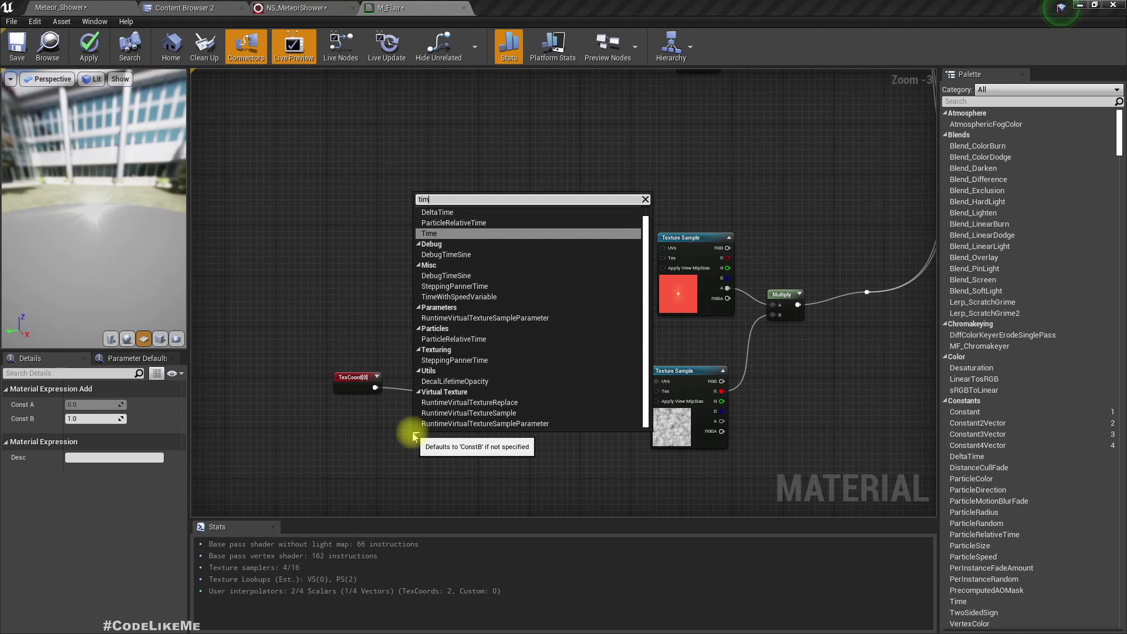
key("Return")
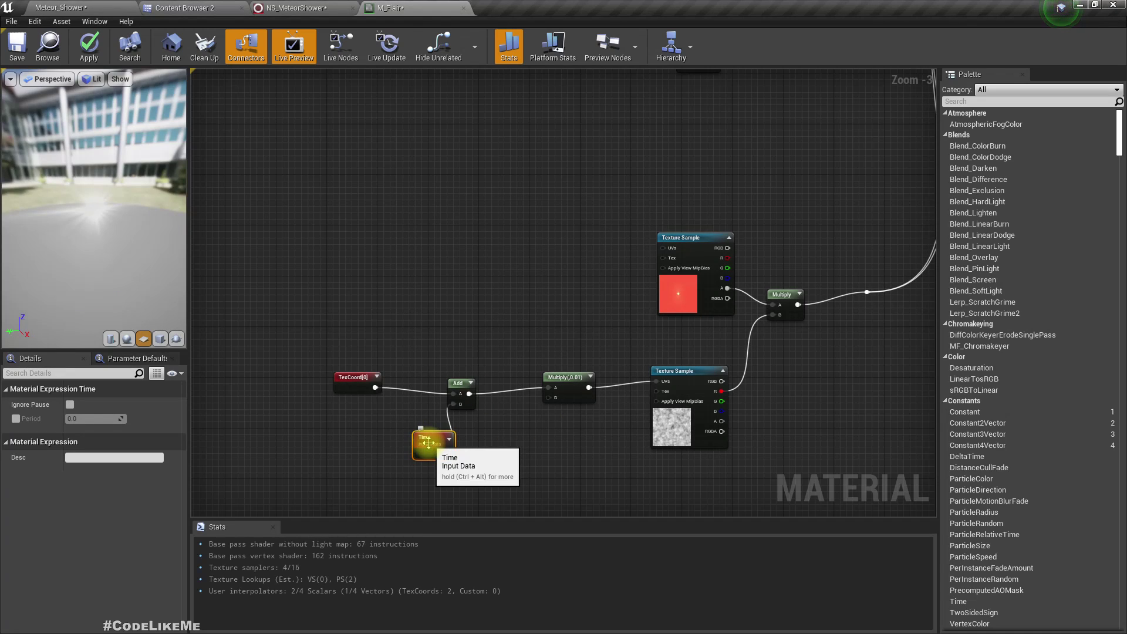
left_click_drag(422, 445, 355, 448)
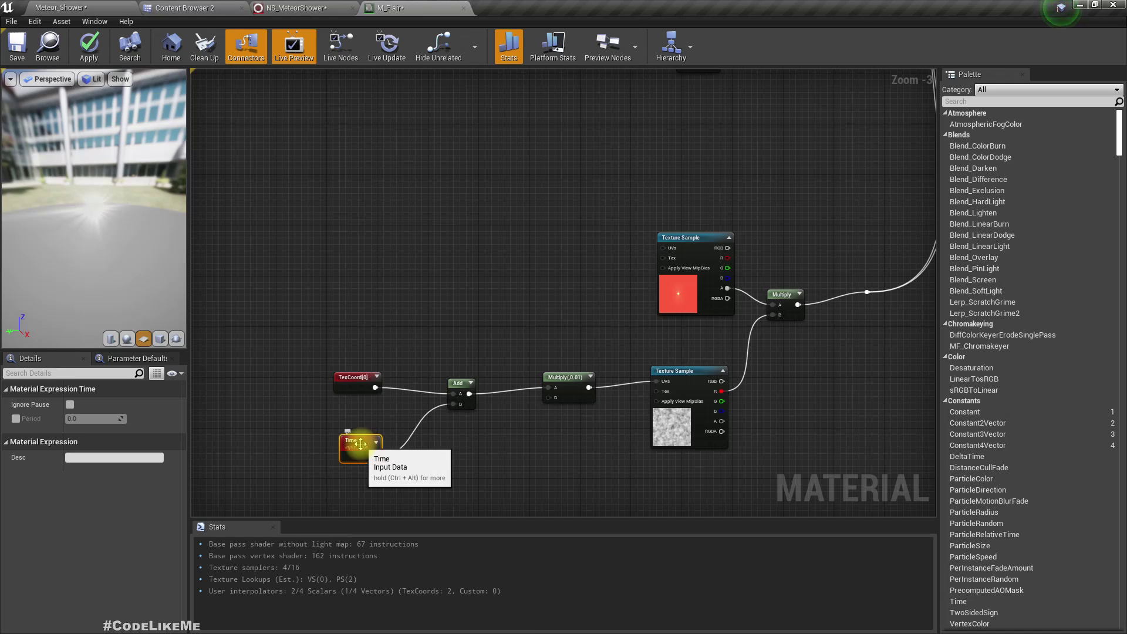
left_click_drag(83, 224, 120, 209)
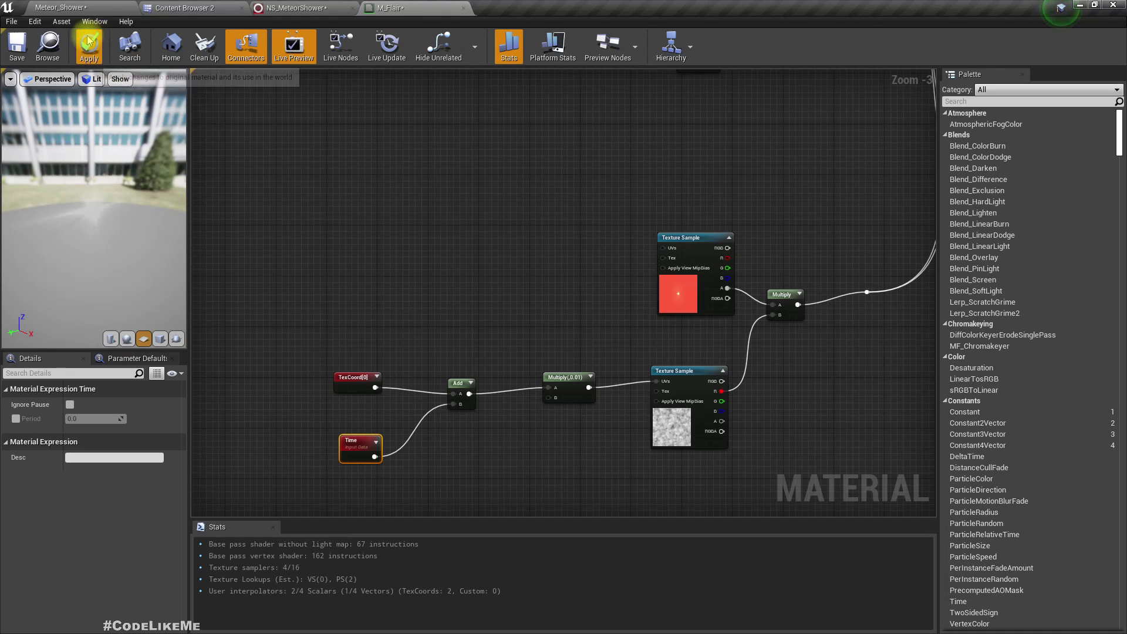
left_click(88, 7)
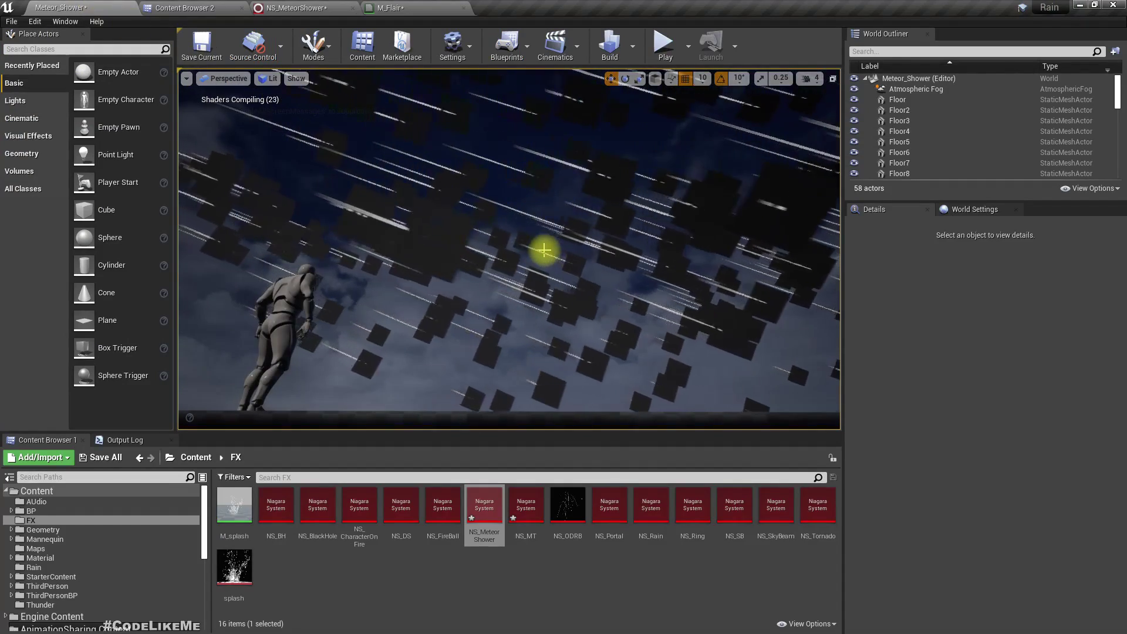
key("F11")
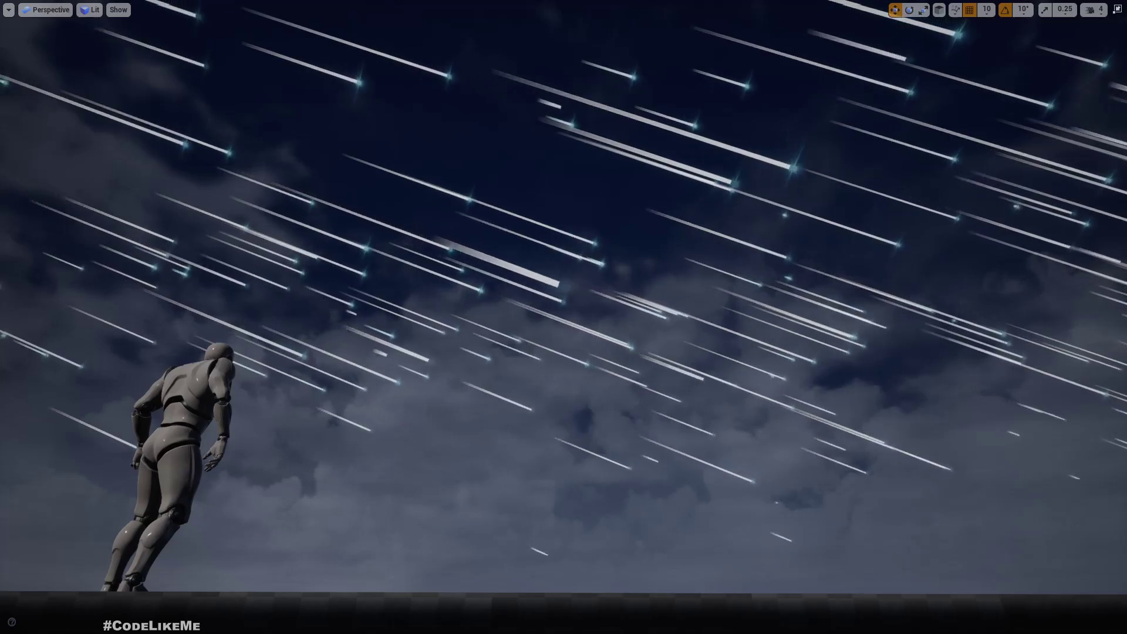
key("e")
right_click_drag(250, 384, 242, 392)
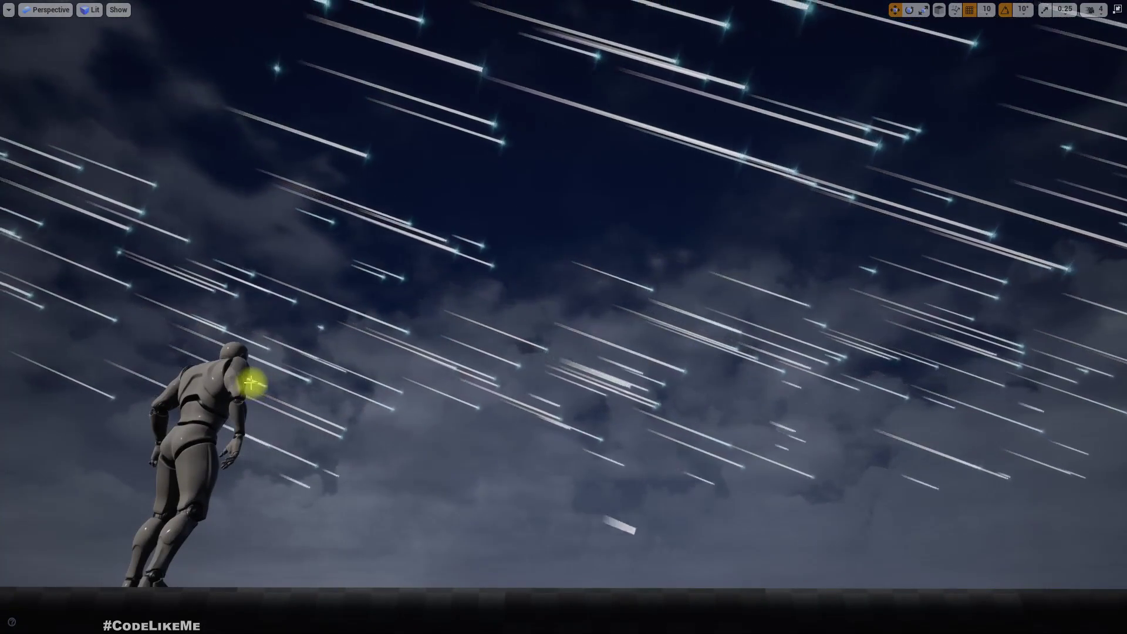
key("F11")
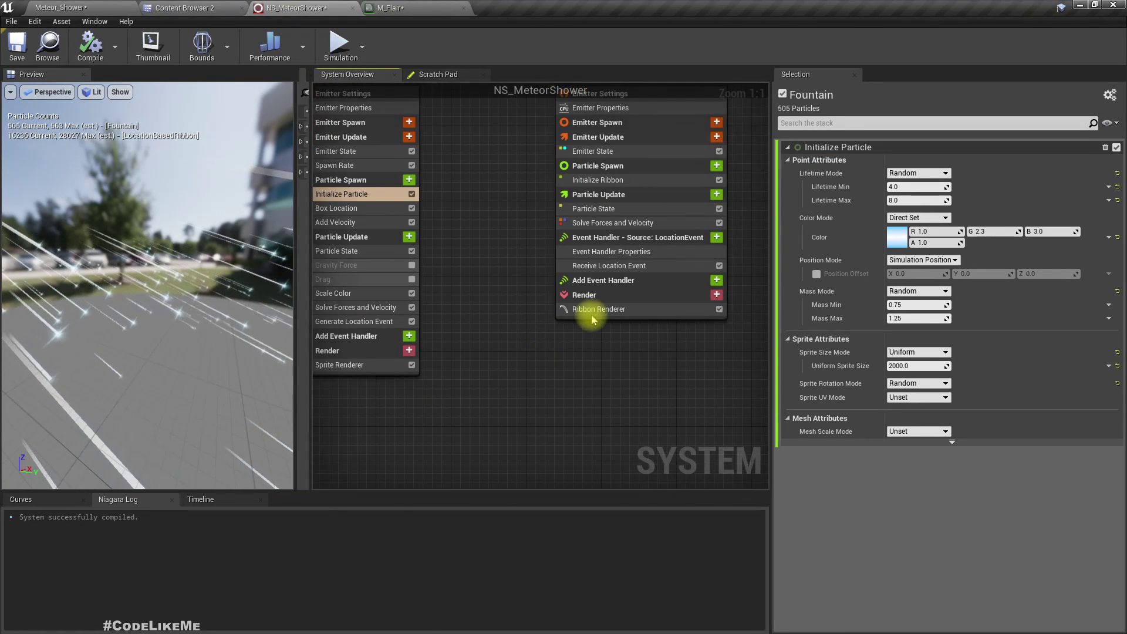
Copy DefaultRibbonMaterial from the Ribbon Renderer into the Material folder
left_click(591, 311)
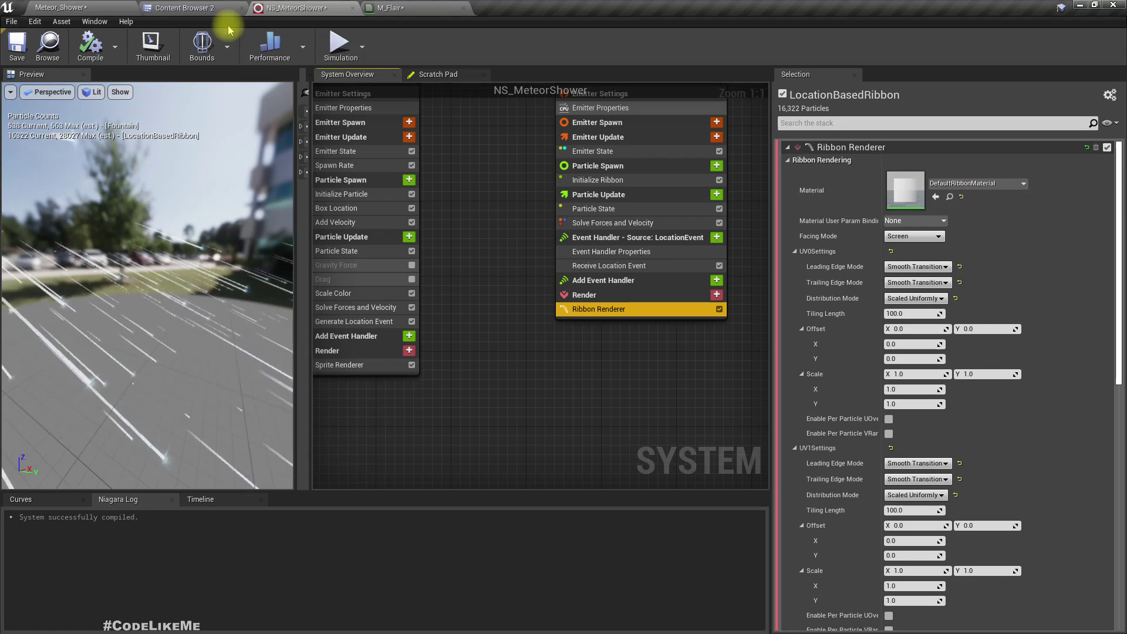
left_click(184, 8)
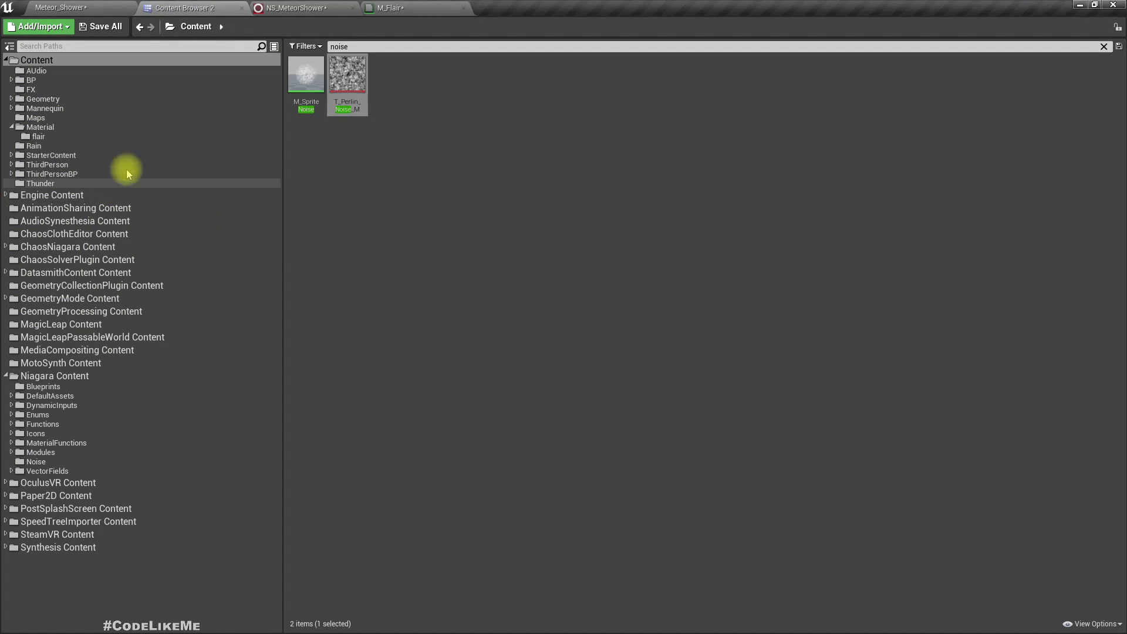
left_click(385, 206)
left_click(39, 128)
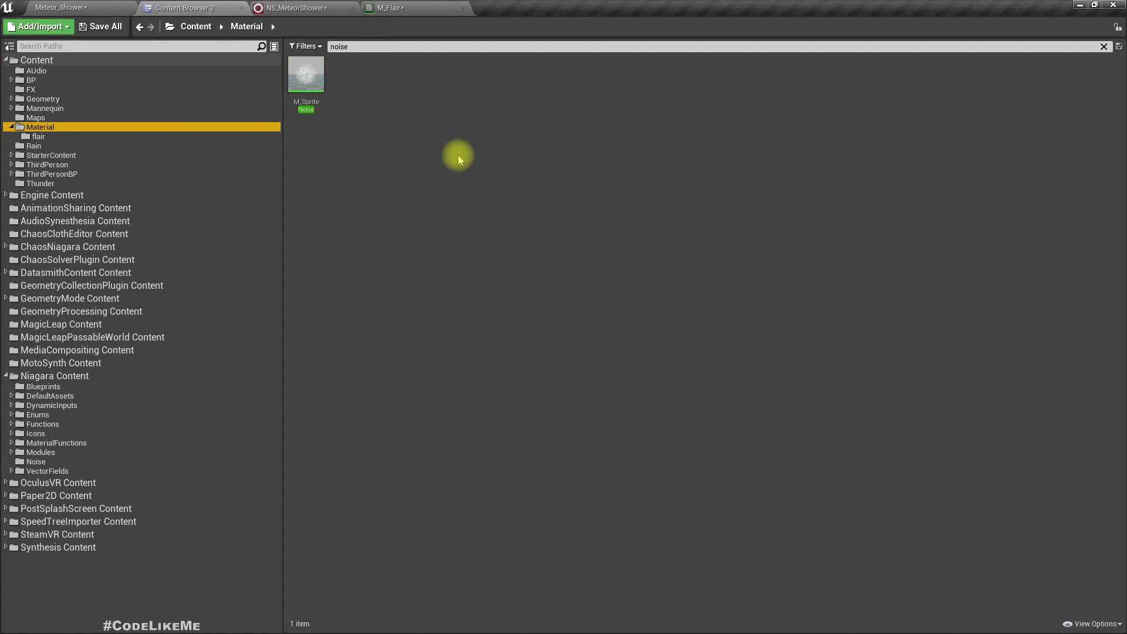
left_click(1104, 47)
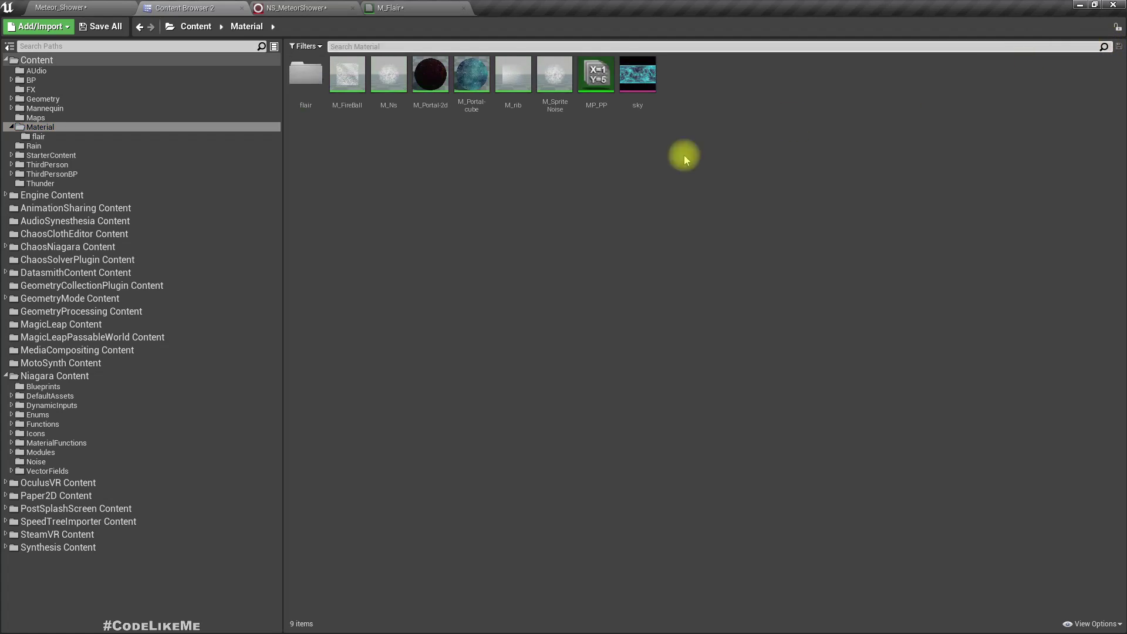
left_click(297, 91)
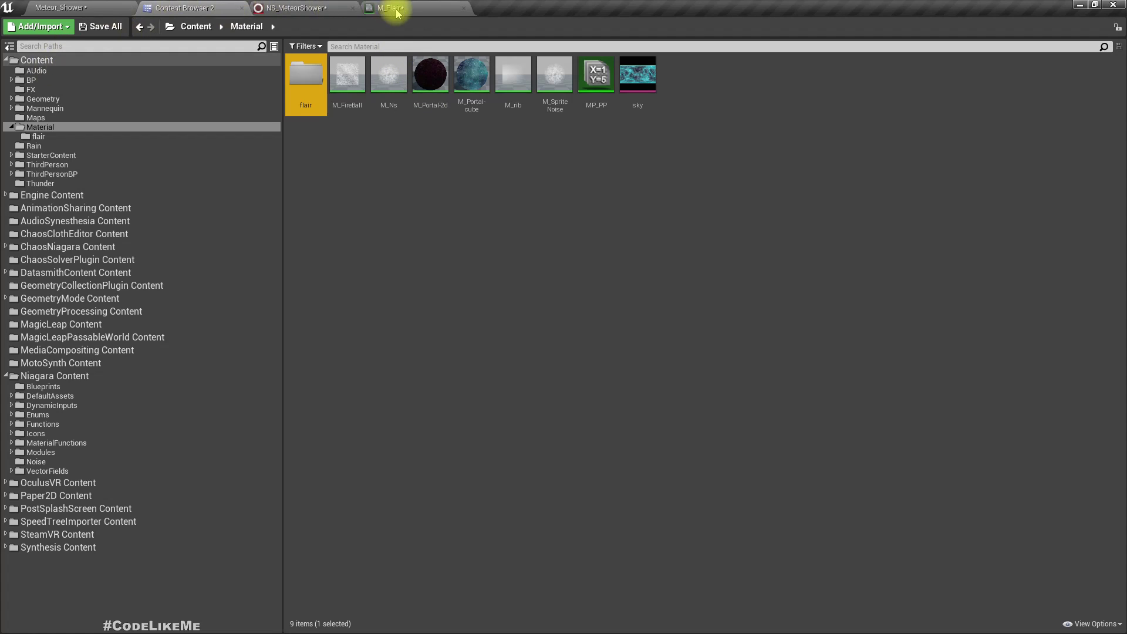
left_click(333, 7)
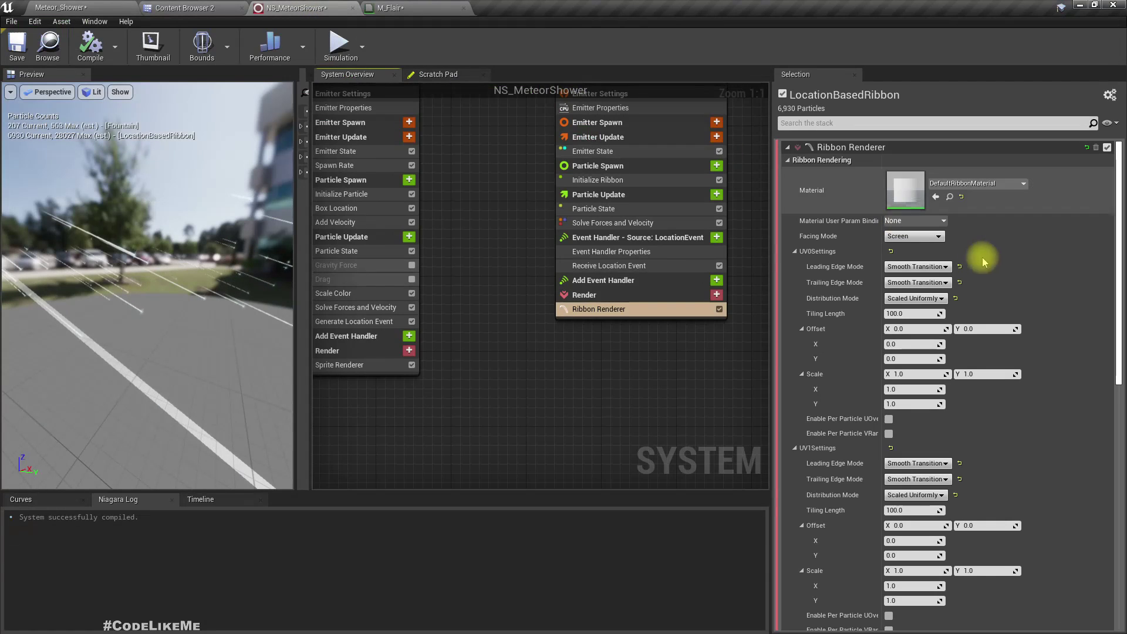
left_click(943, 196)
left_click_drag(555, 77, 49, 129)
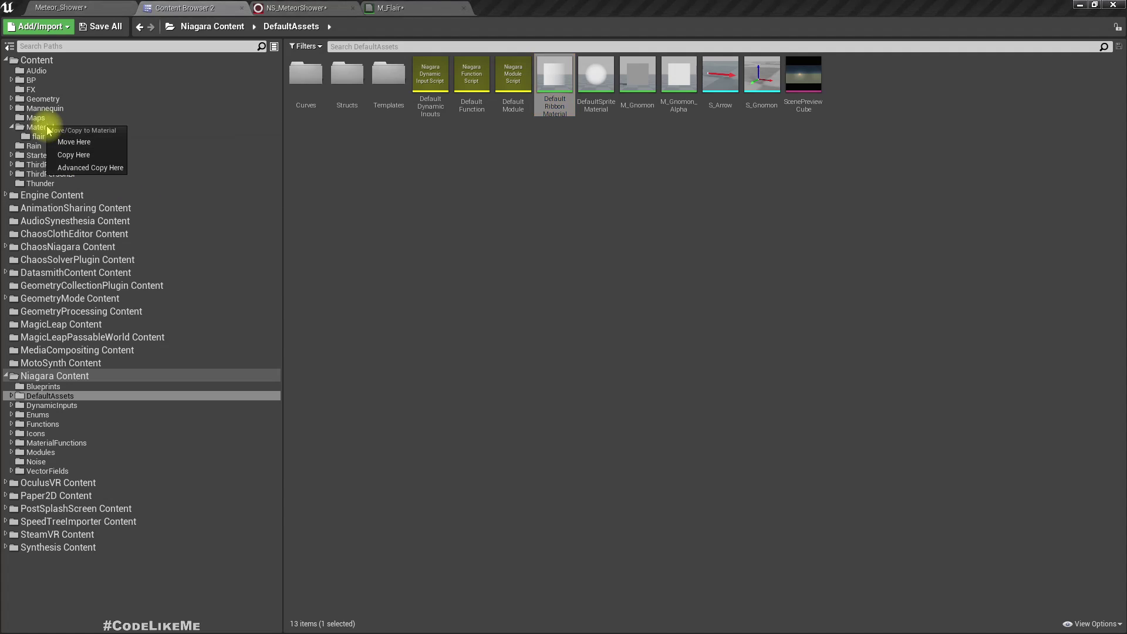
left_click(73, 155)
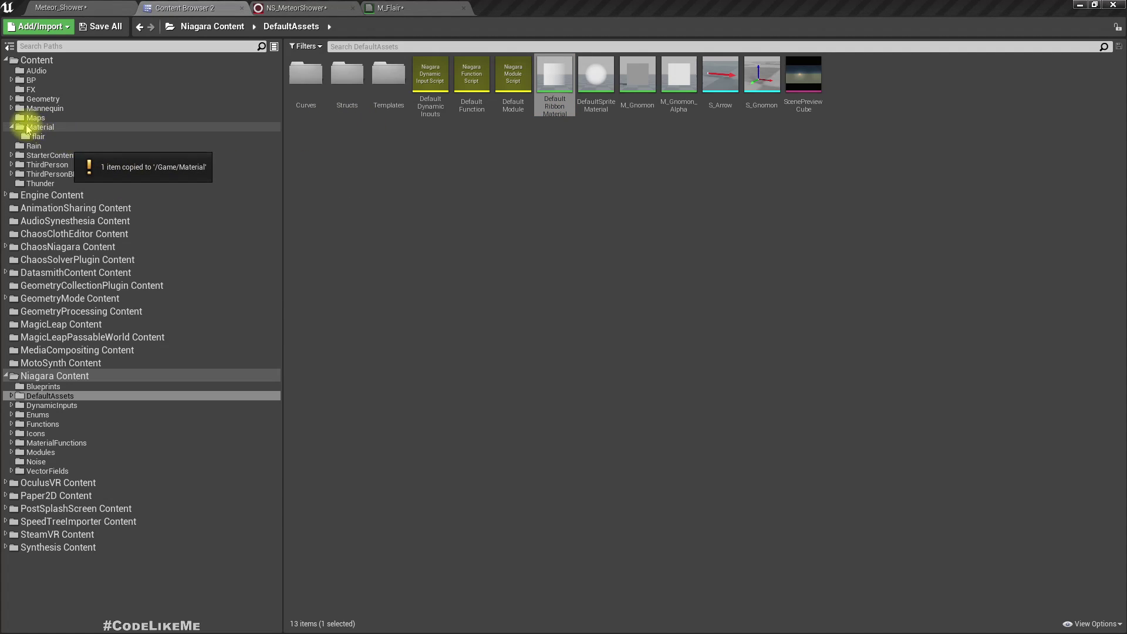
Rename the copied ribbon material to M_RibbonTrail
left_click(33, 126)
left_click(353, 104)
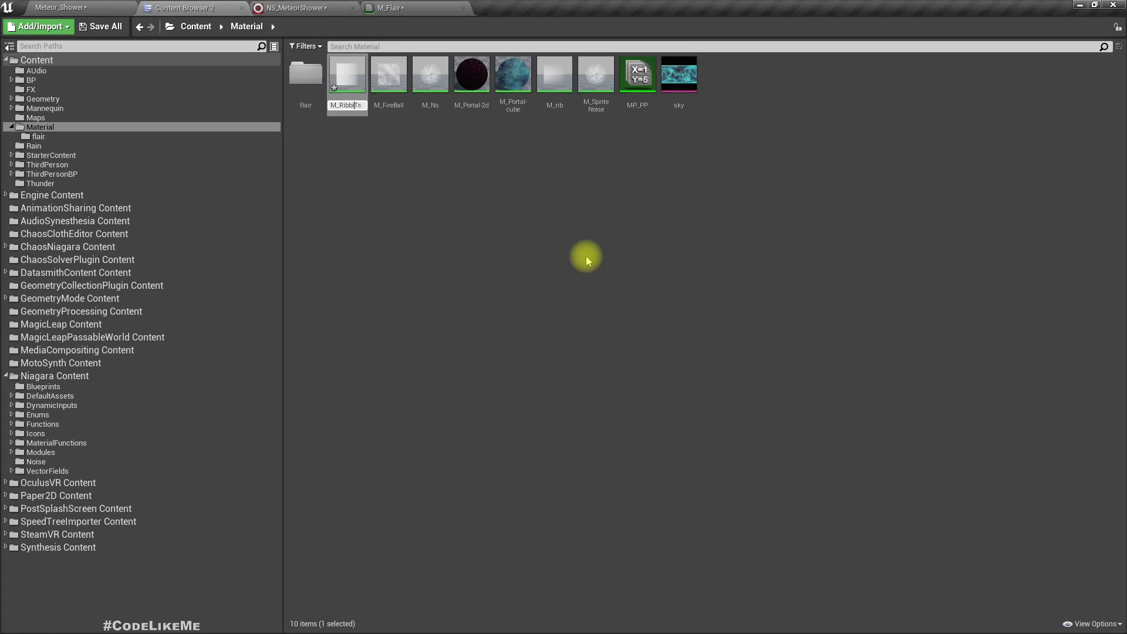
type("Trail")
key("Return")
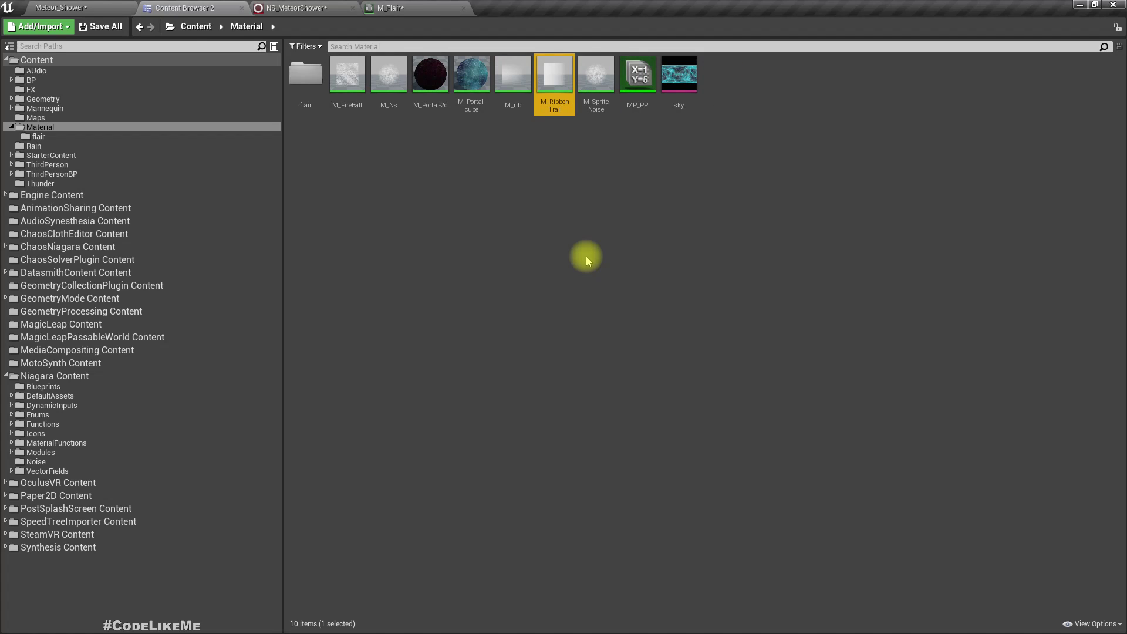
key("Return")
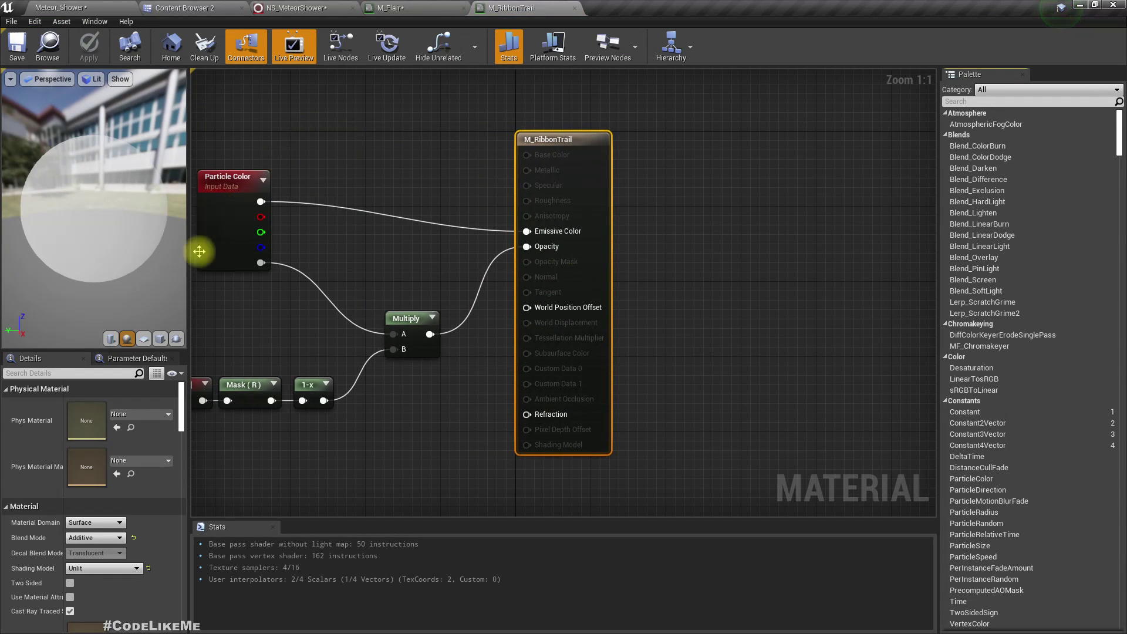
Assign M_RibbonTrail to the Ribbon Renderer and open its material graph
left_click(143, 339)
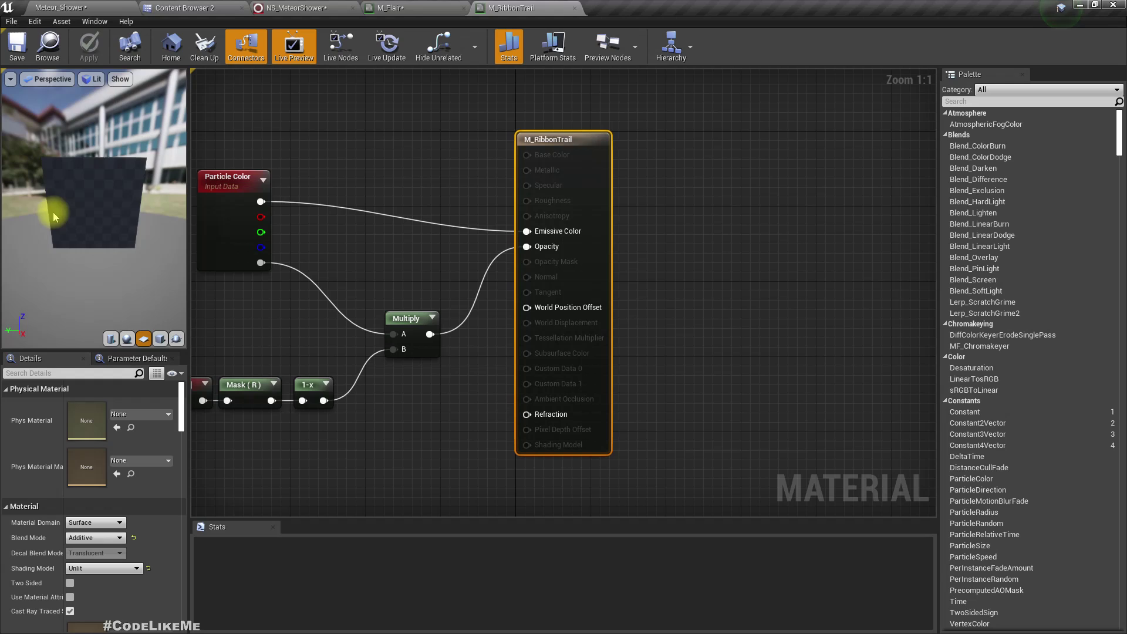
left_click_drag(53, 217, 58, 193)
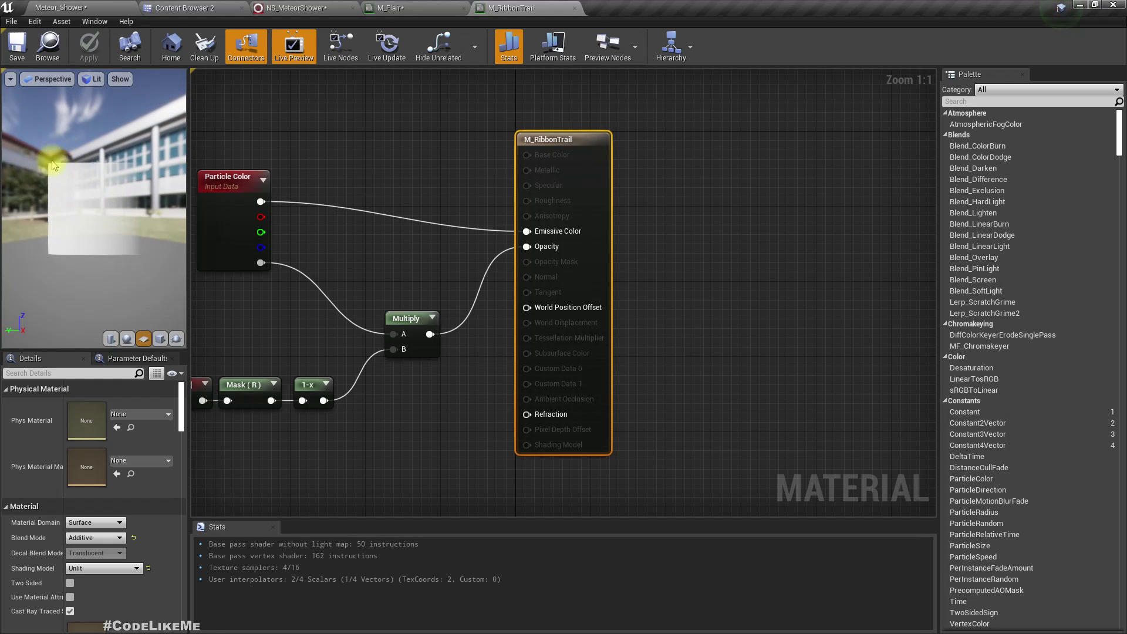
left_click(332, 7)
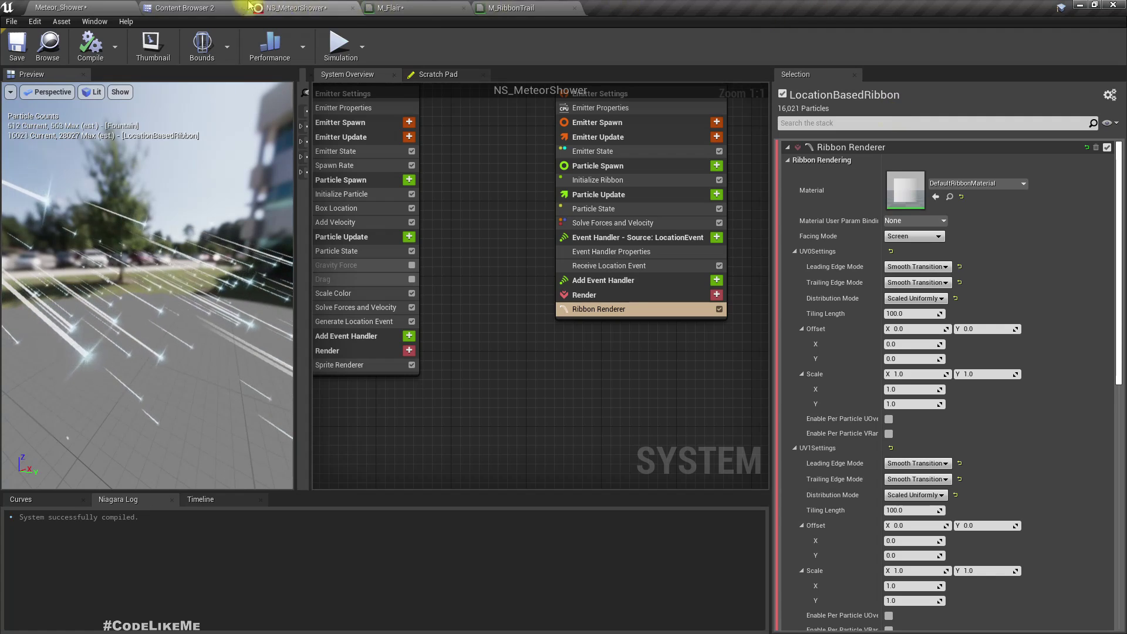
left_click(179, 7)
left_click_drag(548, 83, 940, 214)
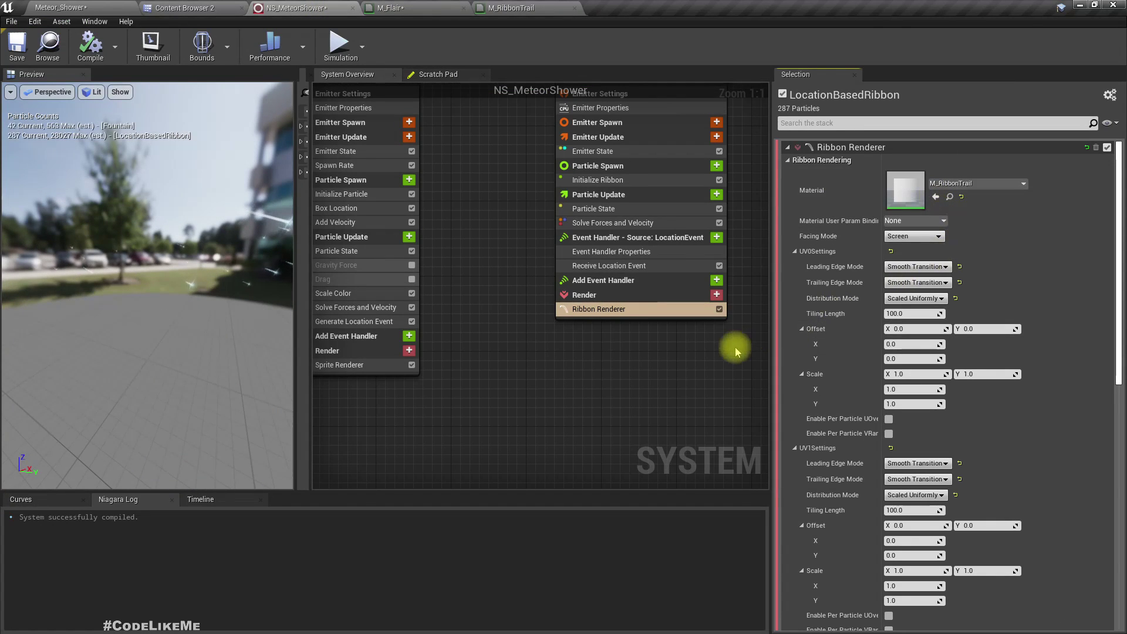
double_click(901, 193)
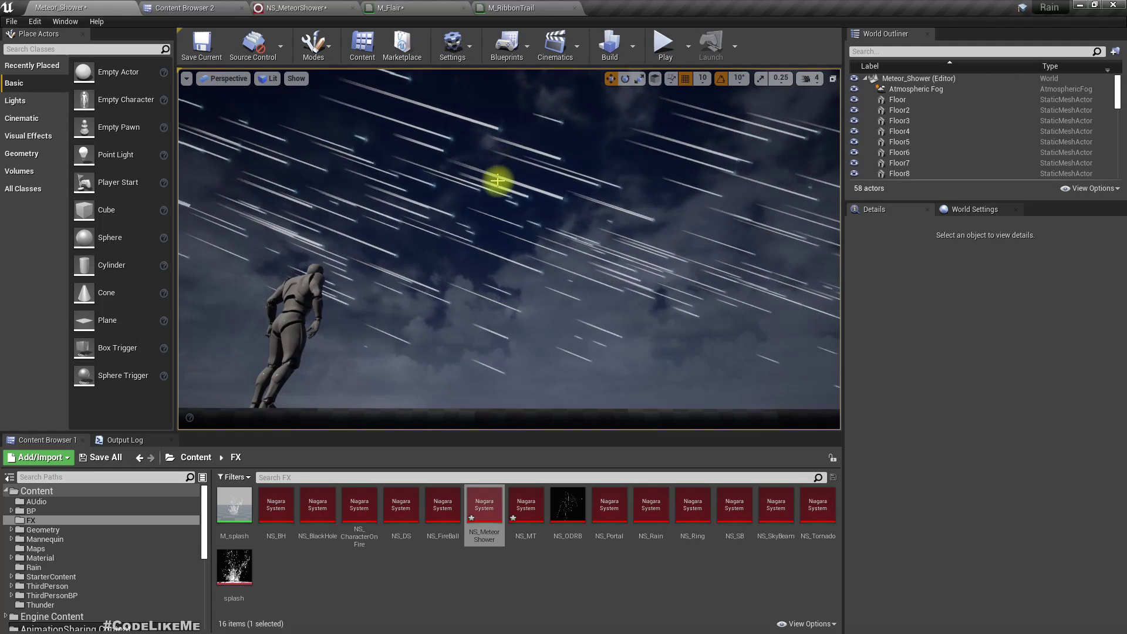
right_click_drag(507, 206, 485, 201)
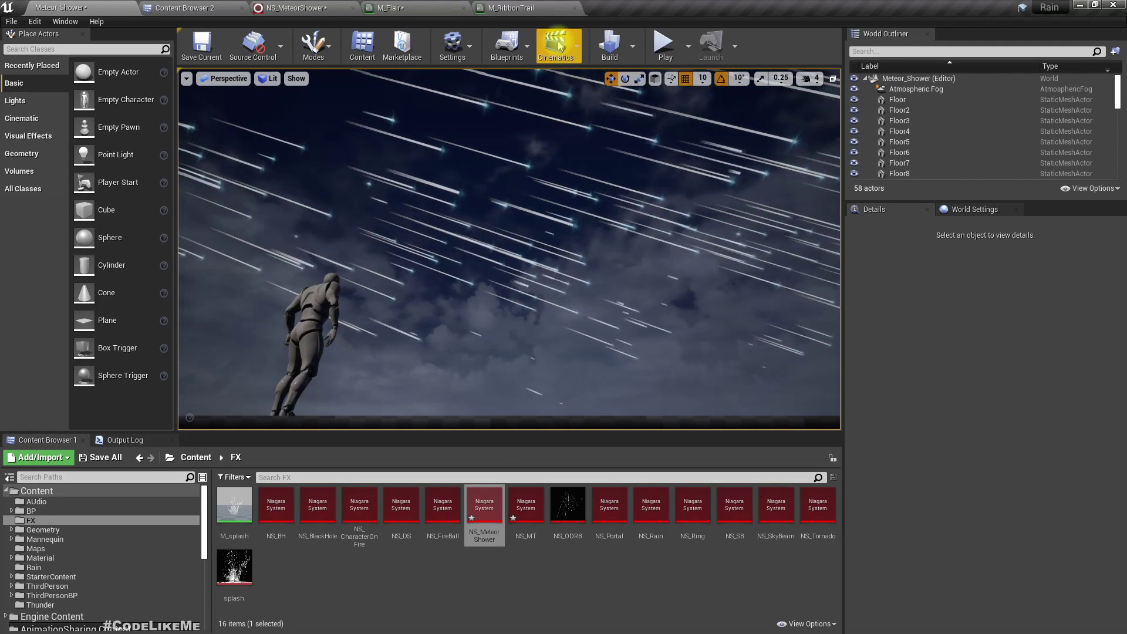
left_click(516, 8)
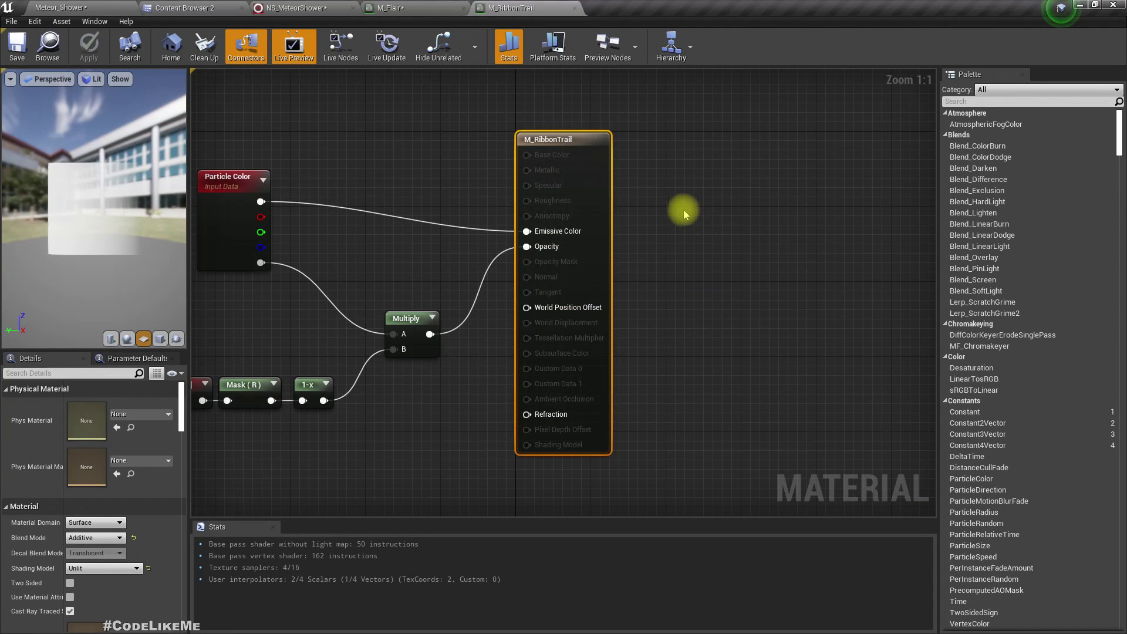
Duplicate the Mask node, set it to the G channel, and feed TexCoord into it
left_click_drag(333, 353, 346, 394)
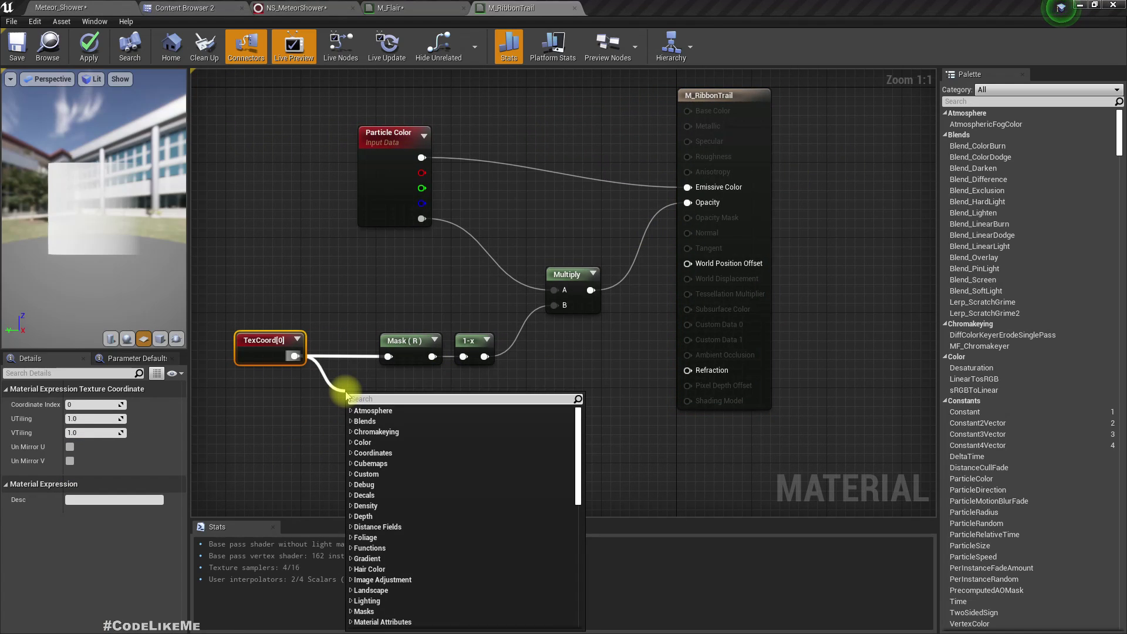
type("mas")
key("Escape")
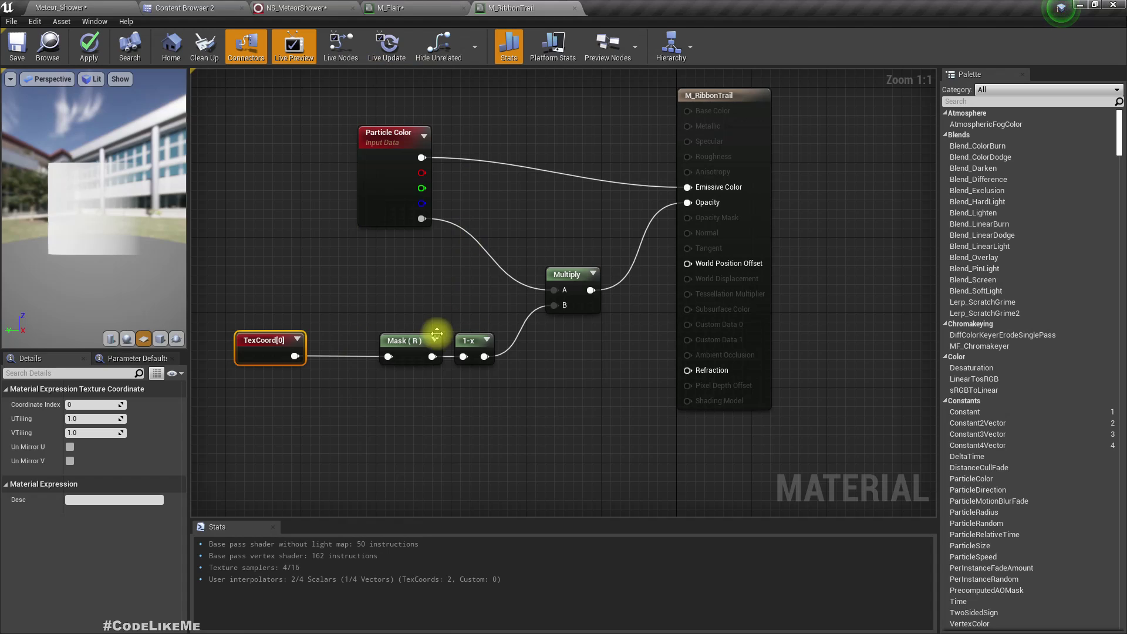
left_click(415, 342)
key("ctrl+d")
left_click_drag(535, 371, 426, 393)
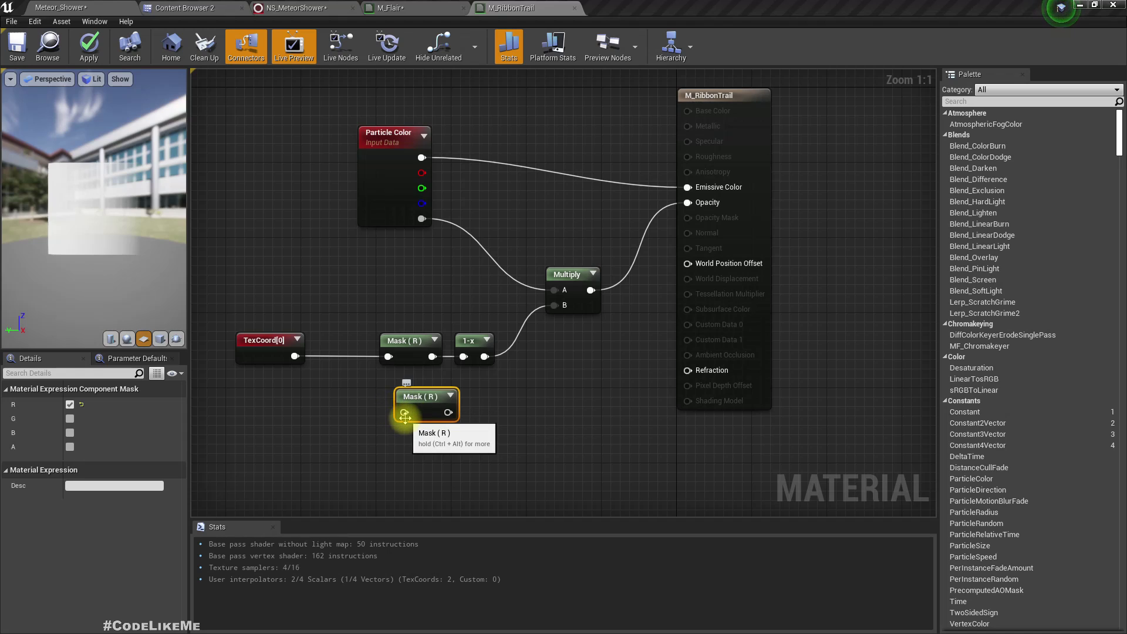
left_click_drag(404, 414, 295, 357)
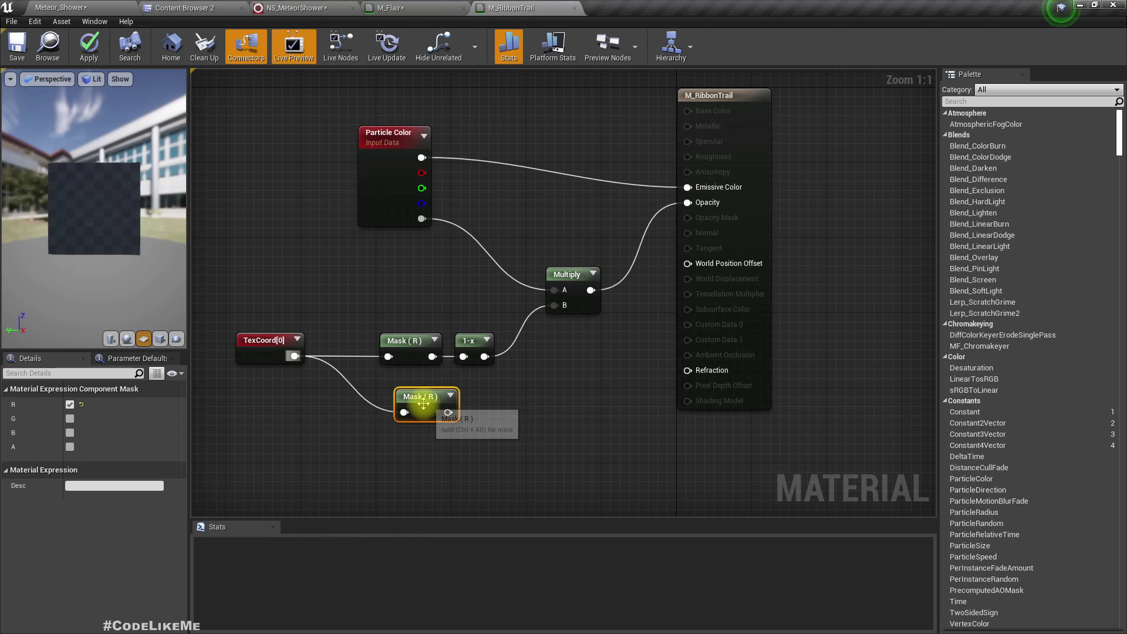
left_click(70, 404)
left_click(70, 418)
left_click_drag(411, 397, 393, 397)
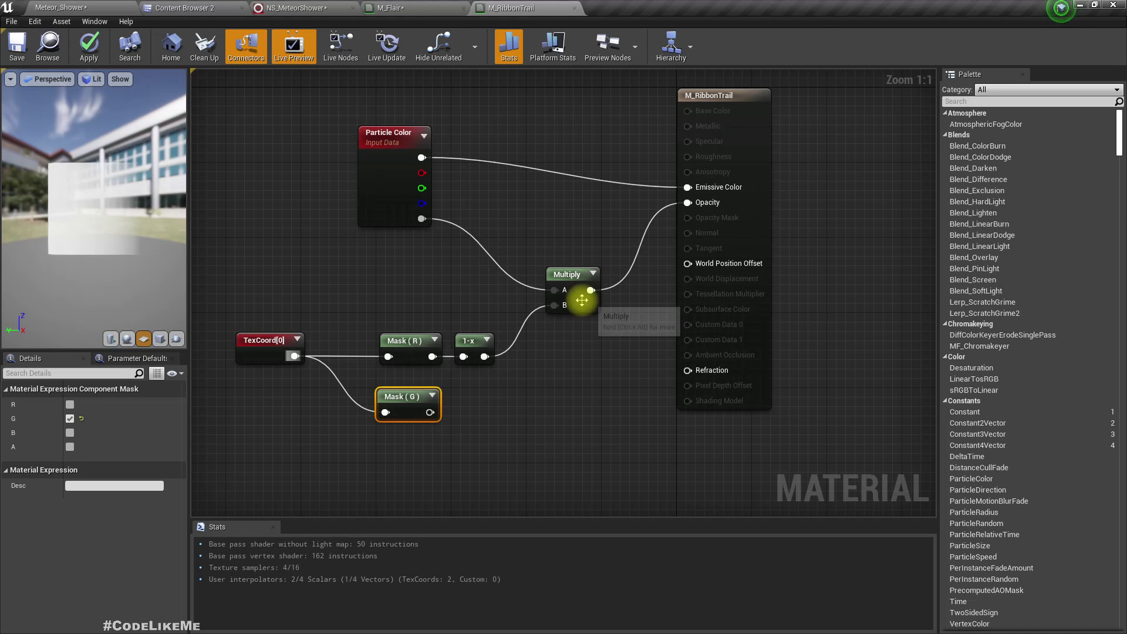
Add a Multiply combining 1-x and Mask (G), feeding the opacity multiply
left_click_drag(716, 125, 857, 128)
left_click_drag(737, 101, 842, 113)
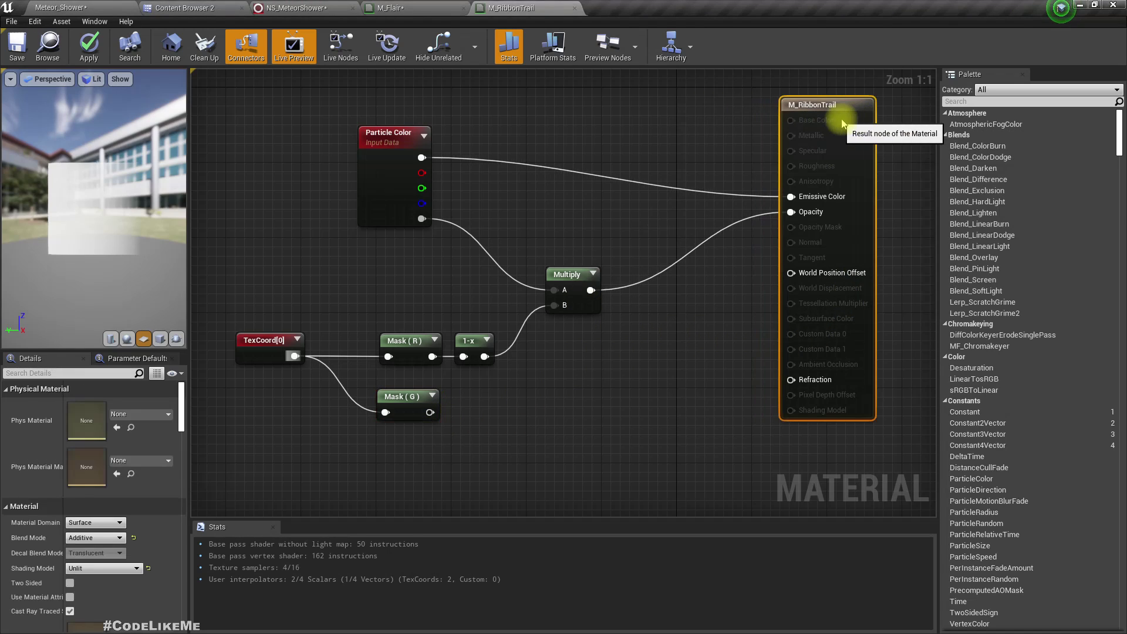
left_click_drag(591, 290, 683, 267)
left_click_drag(490, 354, 570, 359)
type("mul")
key("Return")
left_click_drag(627, 383, 667, 296)
left_click_drag(581, 376, 558, 350)
left_click_drag(430, 413, 554, 371)
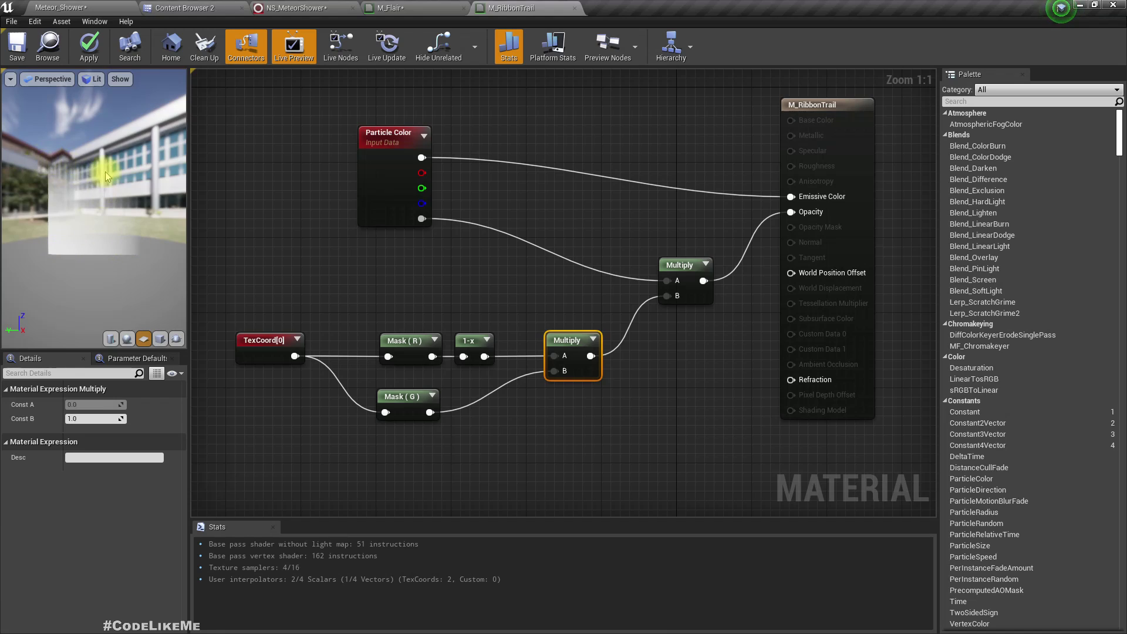
Subtract 0.5 from Mask (G) and route it into the lower Multiply
right_click_drag(437, 428, 443, 399)
left_click_drag(436, 383, 467, 400)
type("one")
key("Return")
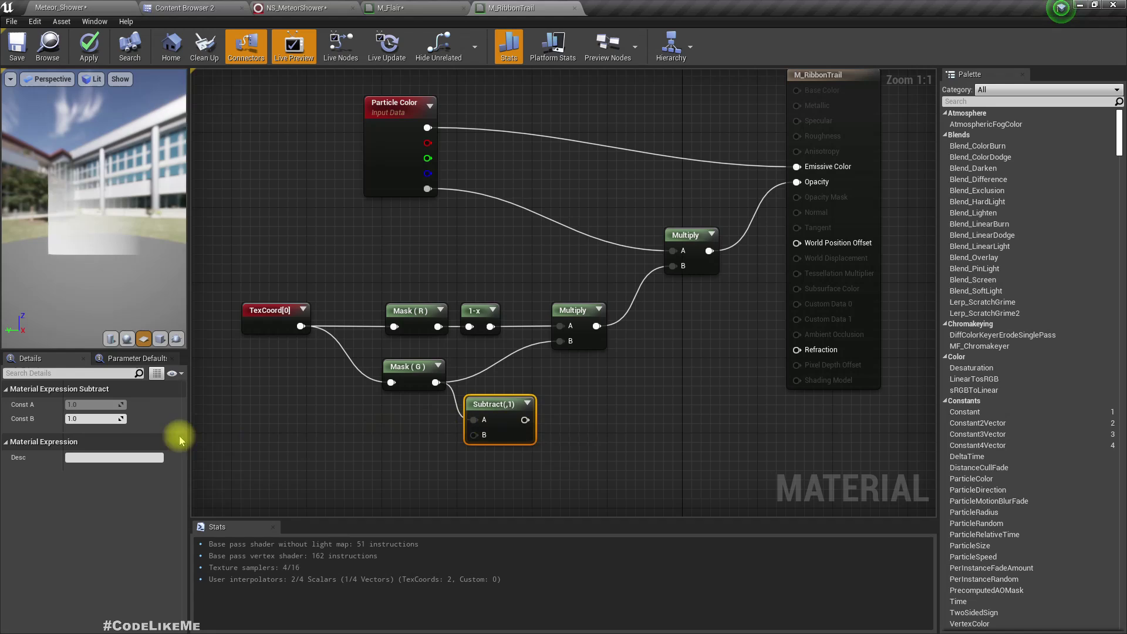
type("0.5")
key("Return")
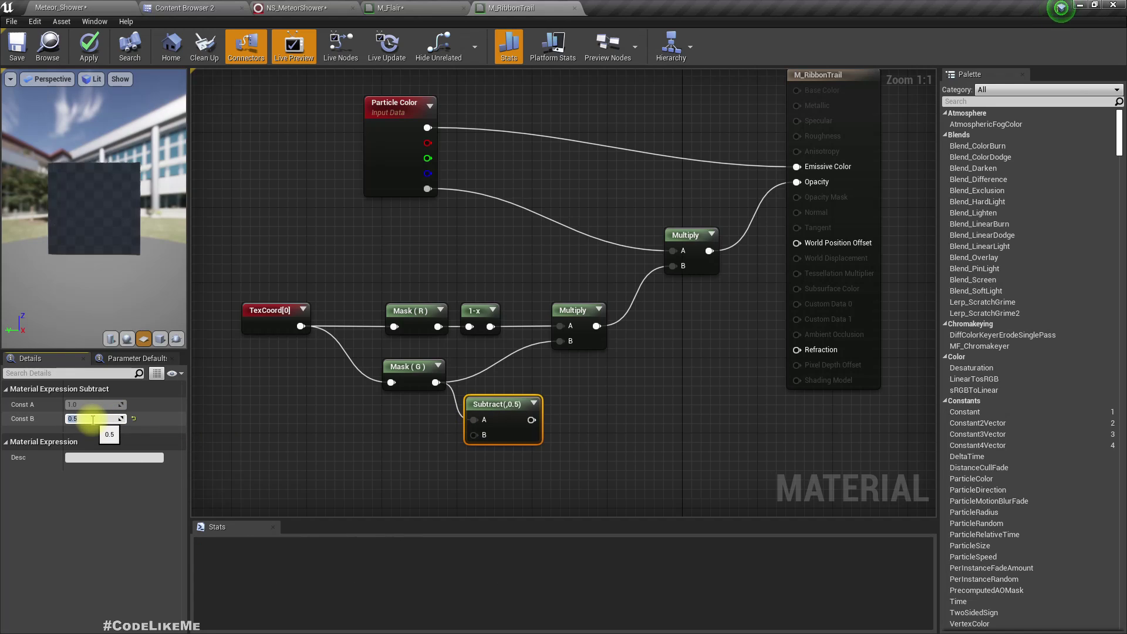
left_click_drag(531, 419, 561, 341)
left_click_drag(134, 253, 105, 241)
left_click_drag(415, 374, 407, 411)
left_click_drag(246, 296, 384, 407)
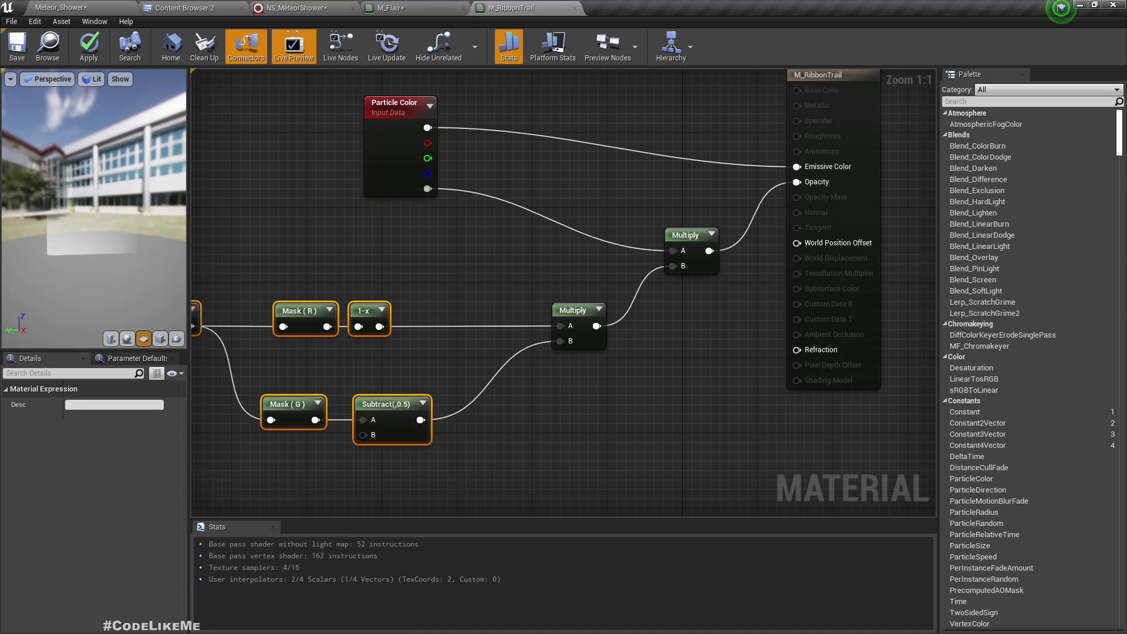
right_click_drag(446, 474, 546, 442)
left_click(545, 443)
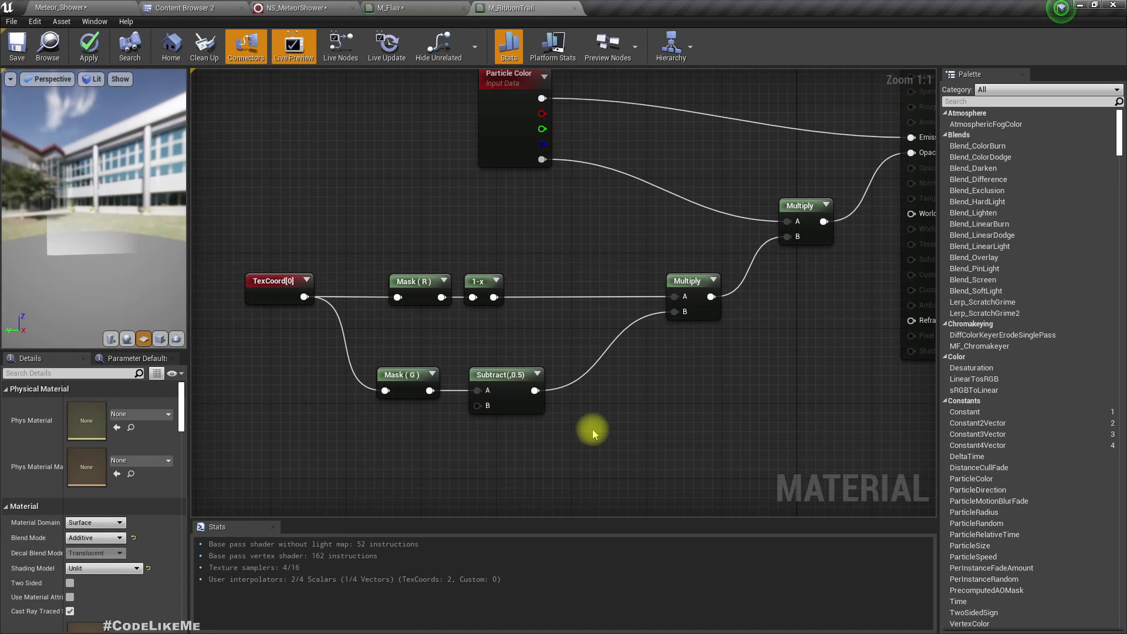
left_click_drag(534, 391, 579, 392)
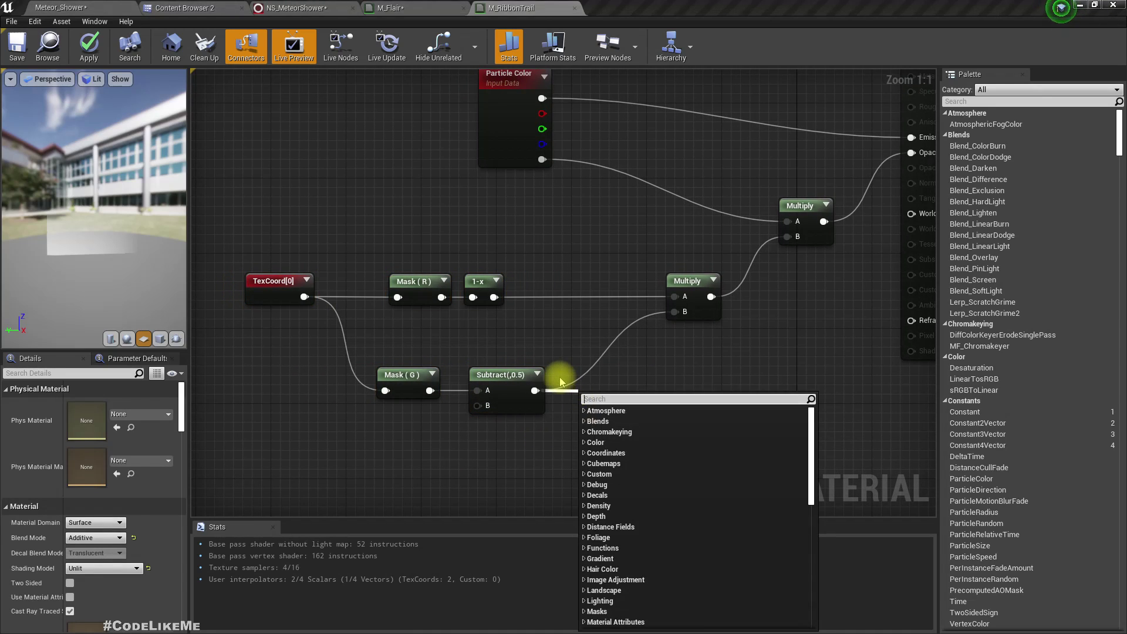
Add an Abs node after Subtract(,0.5) and wire it into the Multiply
type("abs")
key("Return")
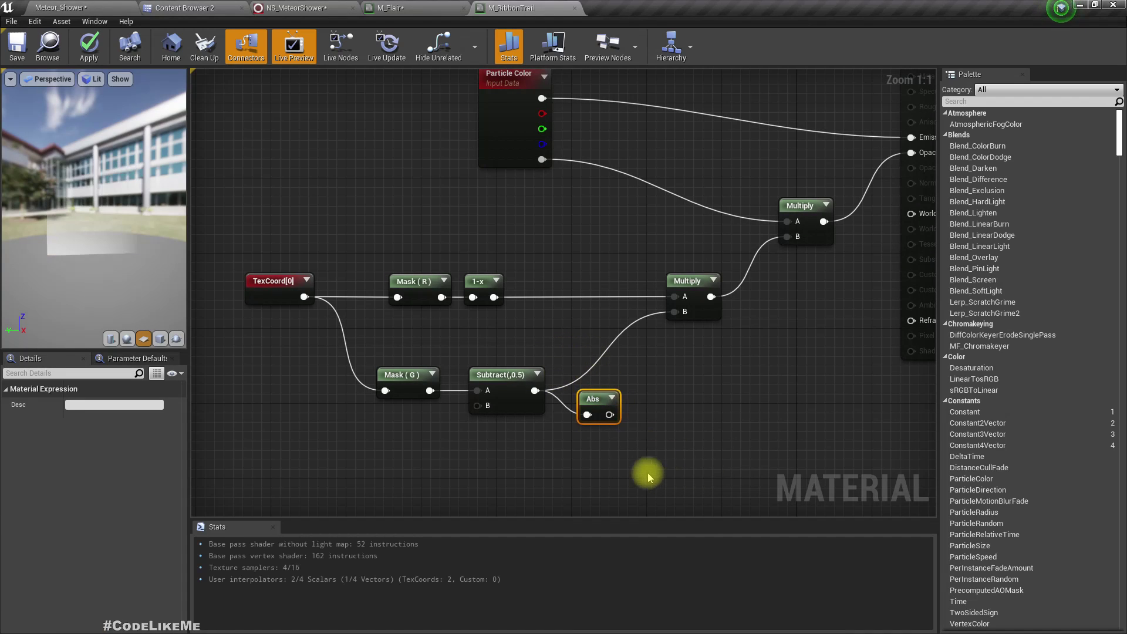
left_click_drag(609, 415, 675, 312)
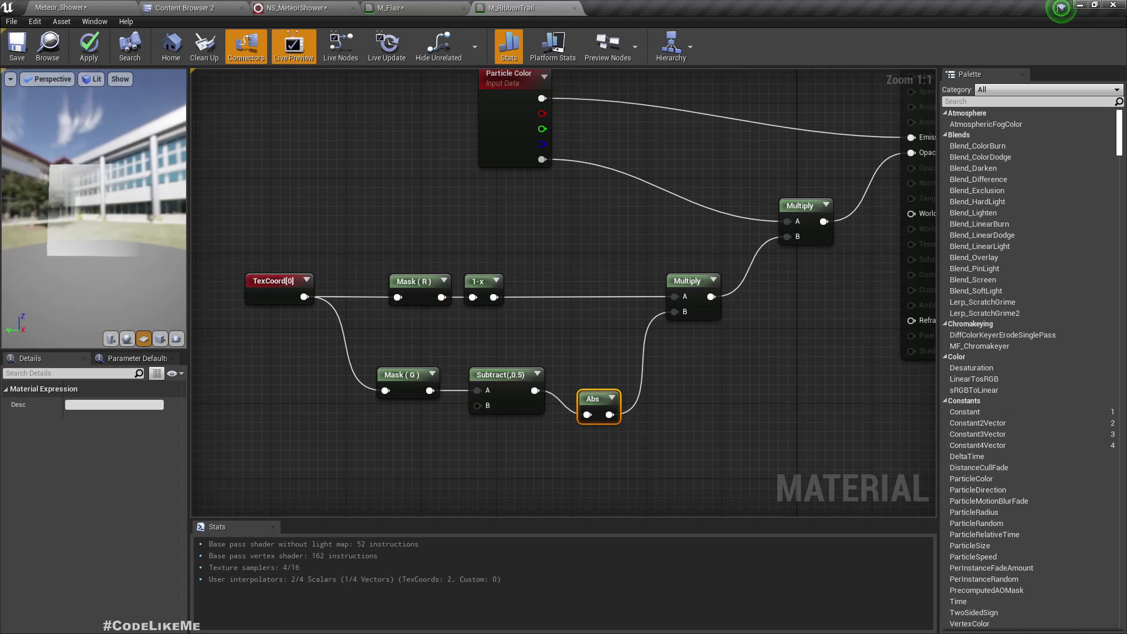
left_click_drag(85, 220, 81, 216)
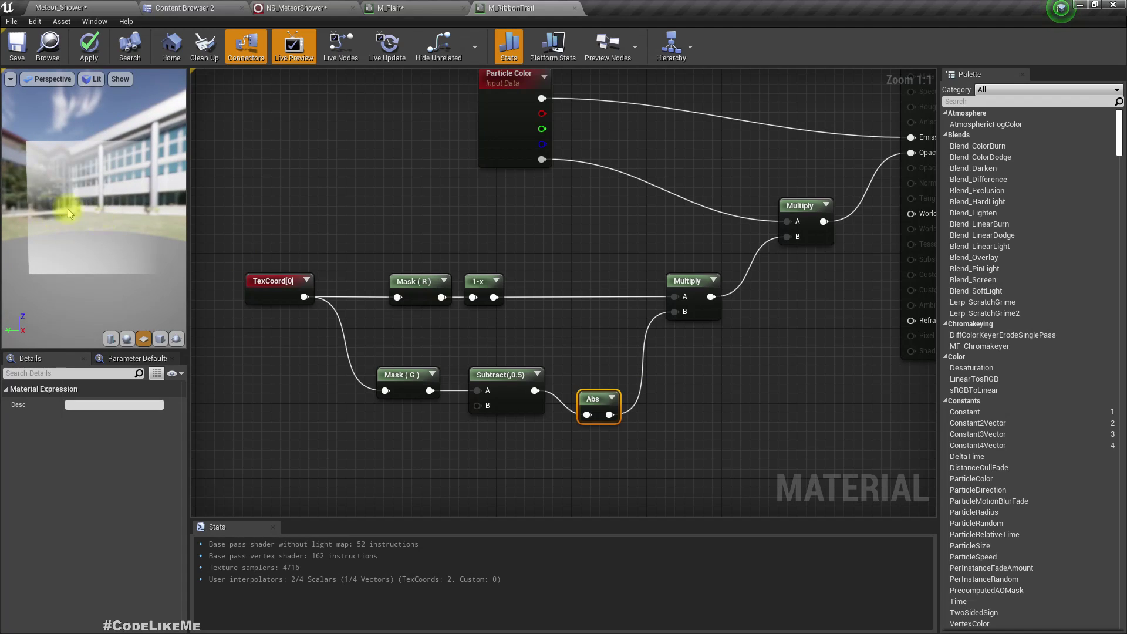
left_click_drag(601, 403, 594, 379)
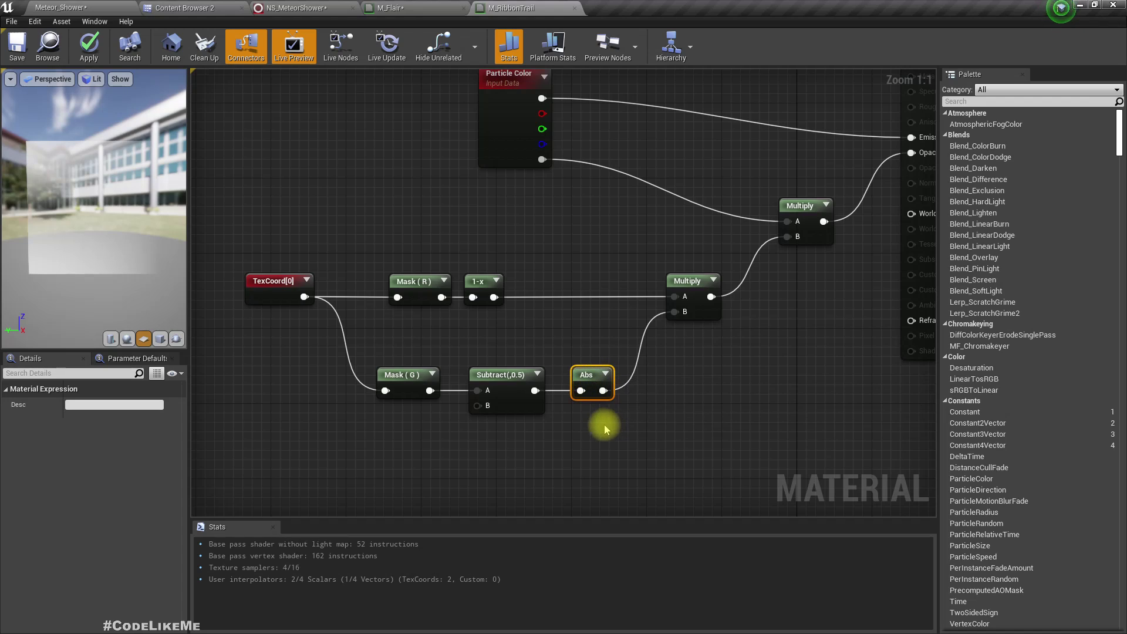
scroll(606, 429, "down", 1)
left_click_drag(590, 462, 366, 382)
left_click_drag(536, 395, 575, 401)
Feed 0.5 minus Abs into Multiply B instead, and apply the material
type("multiply")
key("Return")
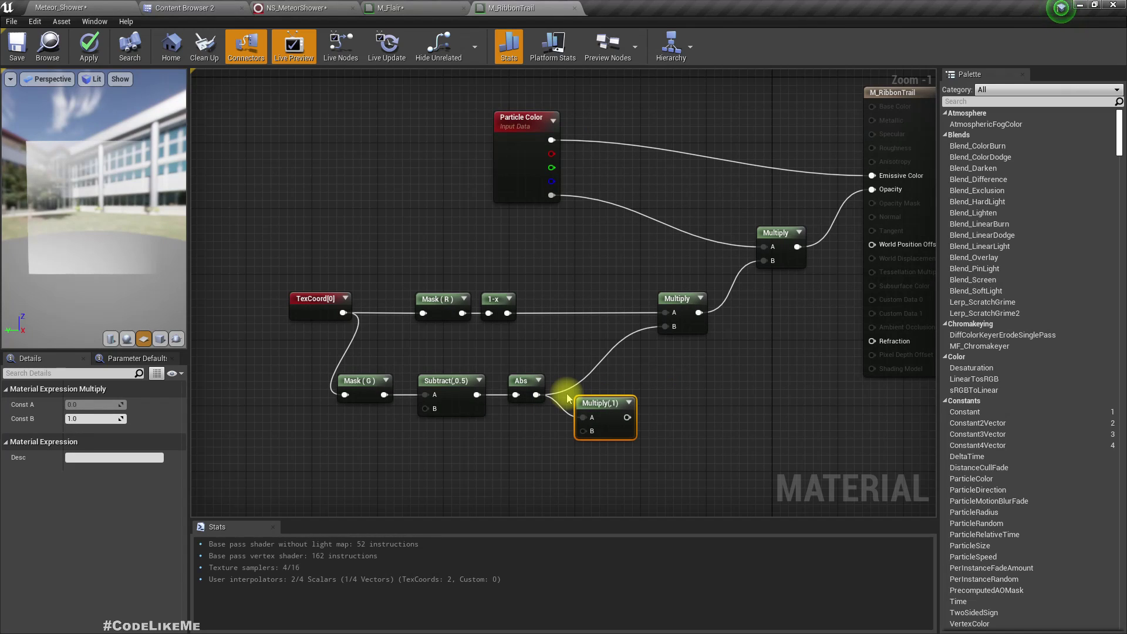
key("ctrl+z")
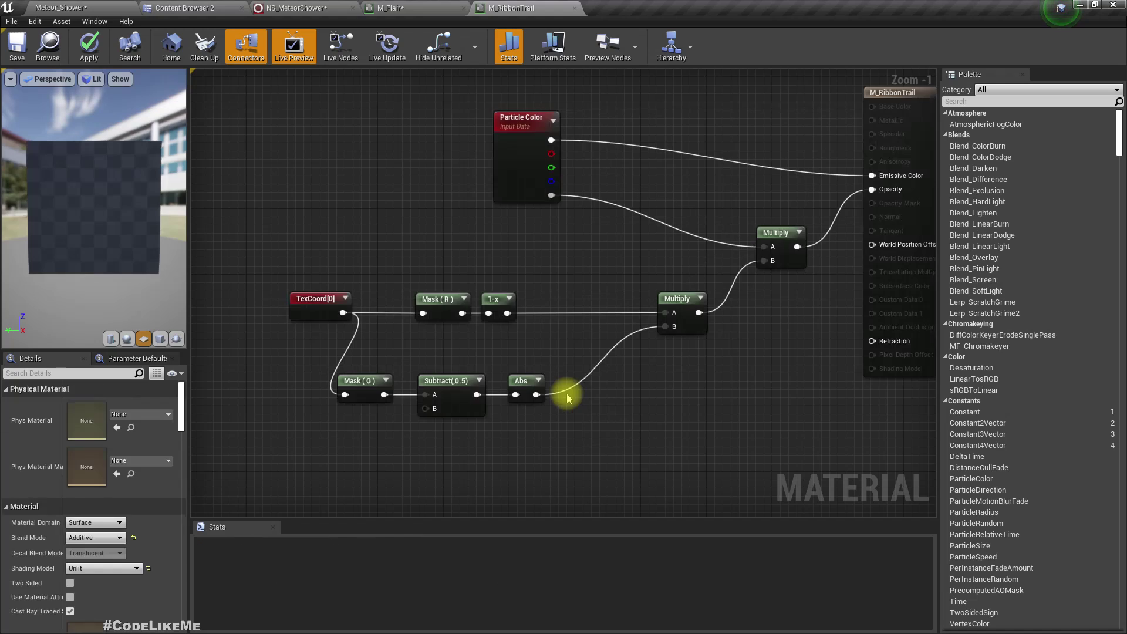
left_click_drag(537, 394, 574, 400)
type("1-")
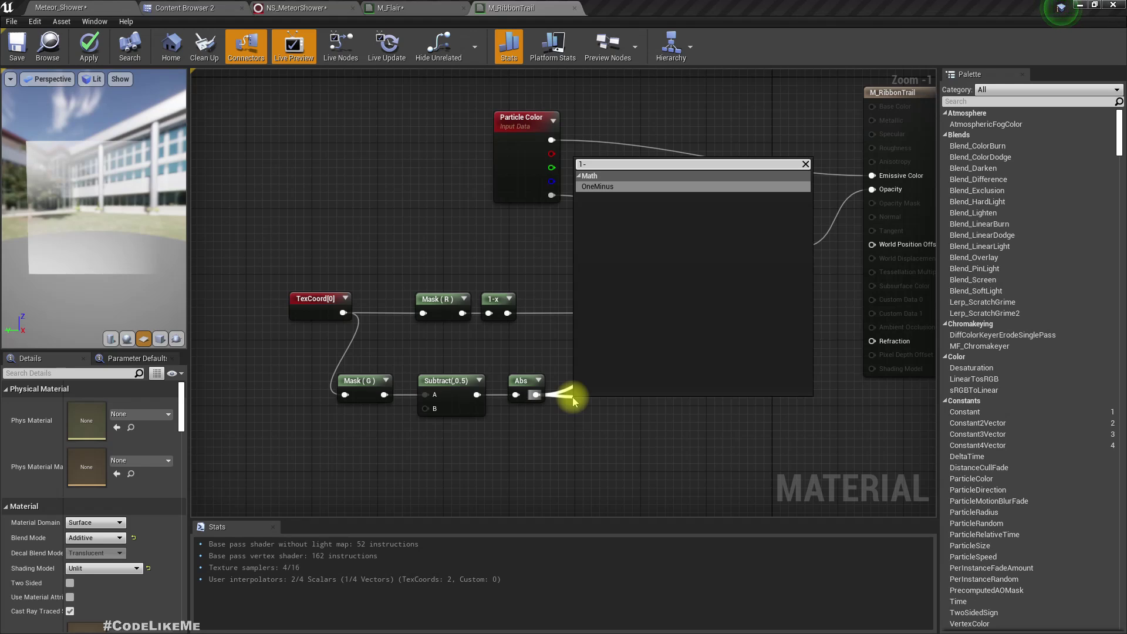
left_click(569, 424)
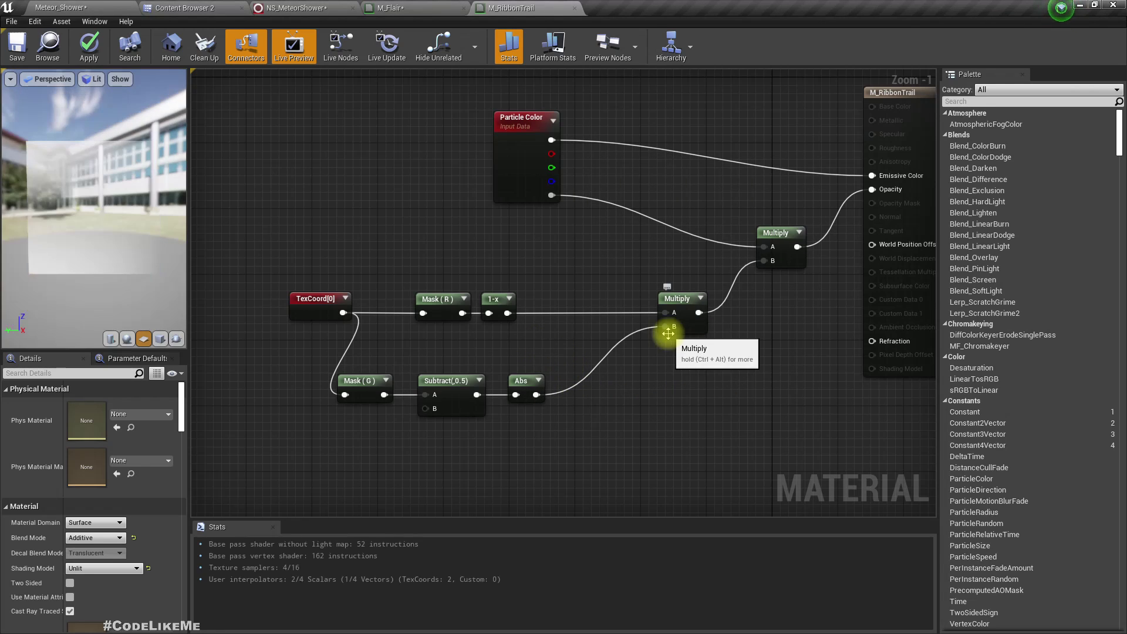
right_click(628, 397)
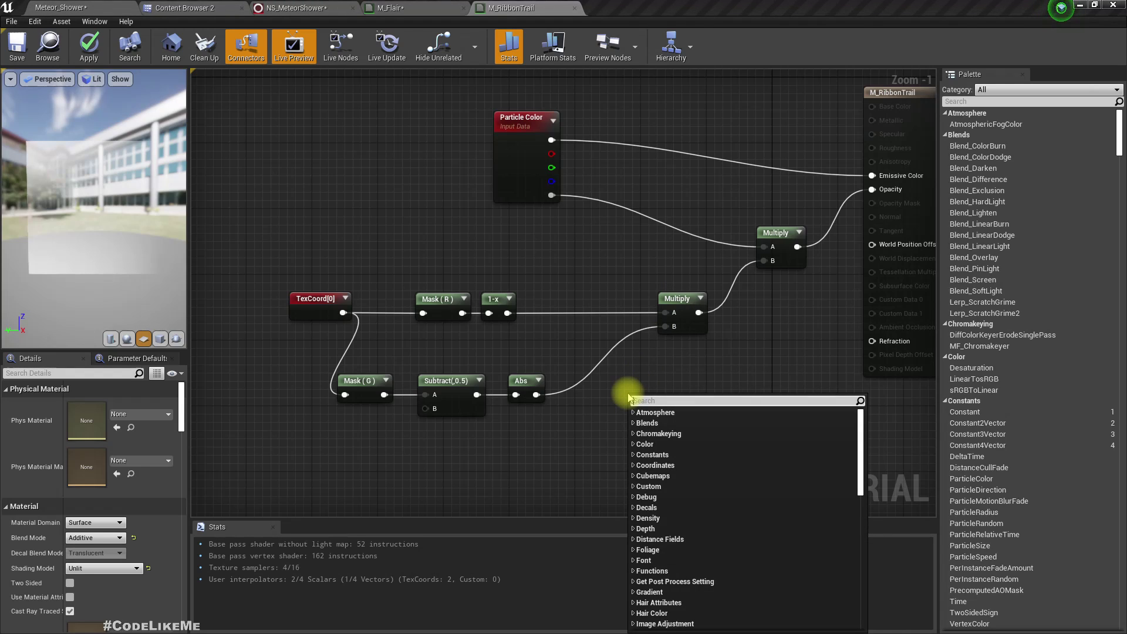
type("-")
key("Return")
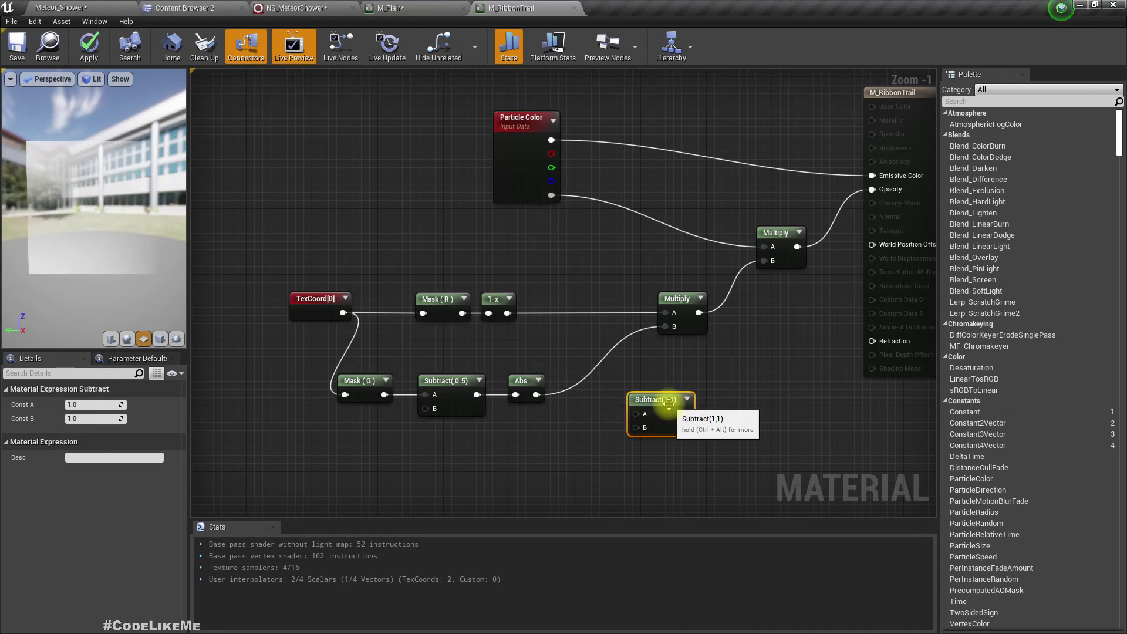
left_click_drag(535, 395, 638, 427)
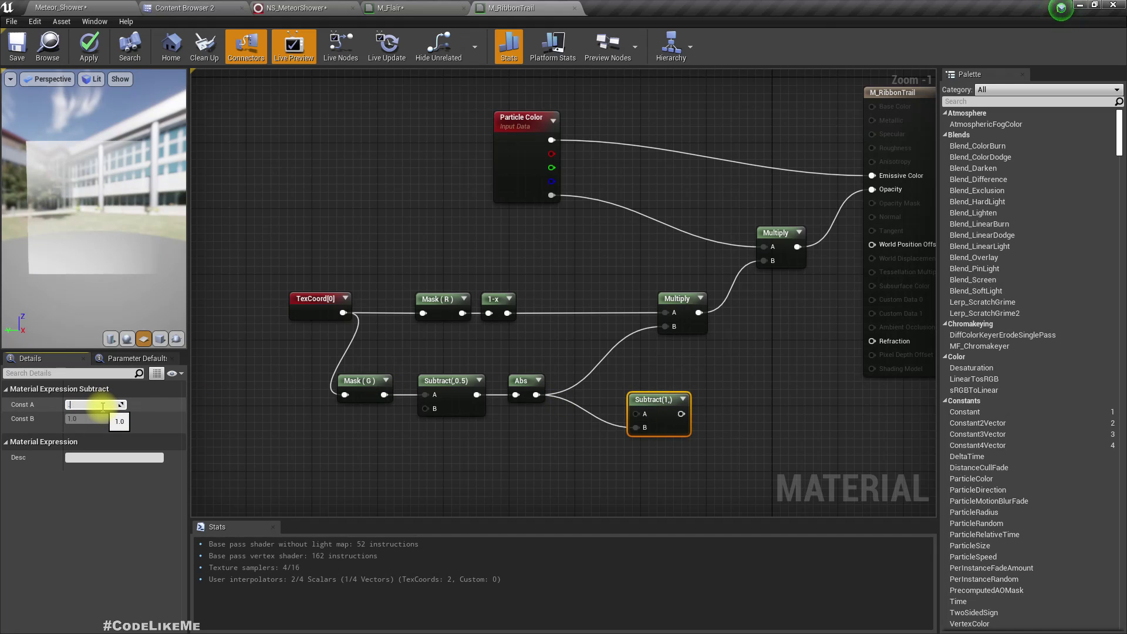
type("0.5")
key("Return")
left_click_drag(678, 358, 669, 320)
left_click_drag(651, 400, 631, 372)
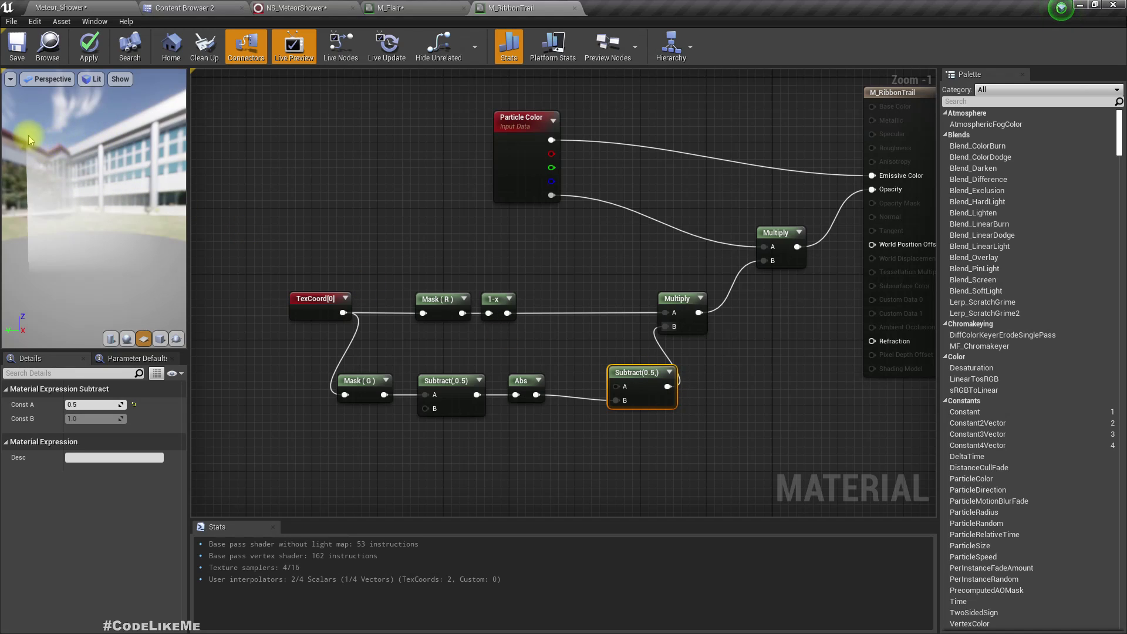
left_click(89, 47)
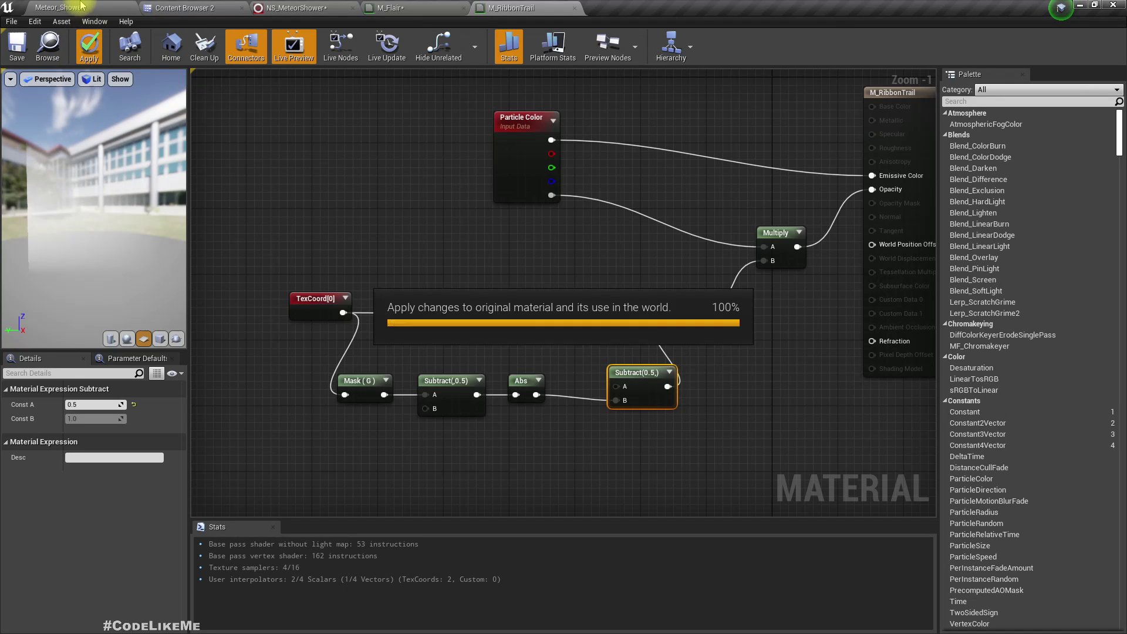
left_click(81, 6)
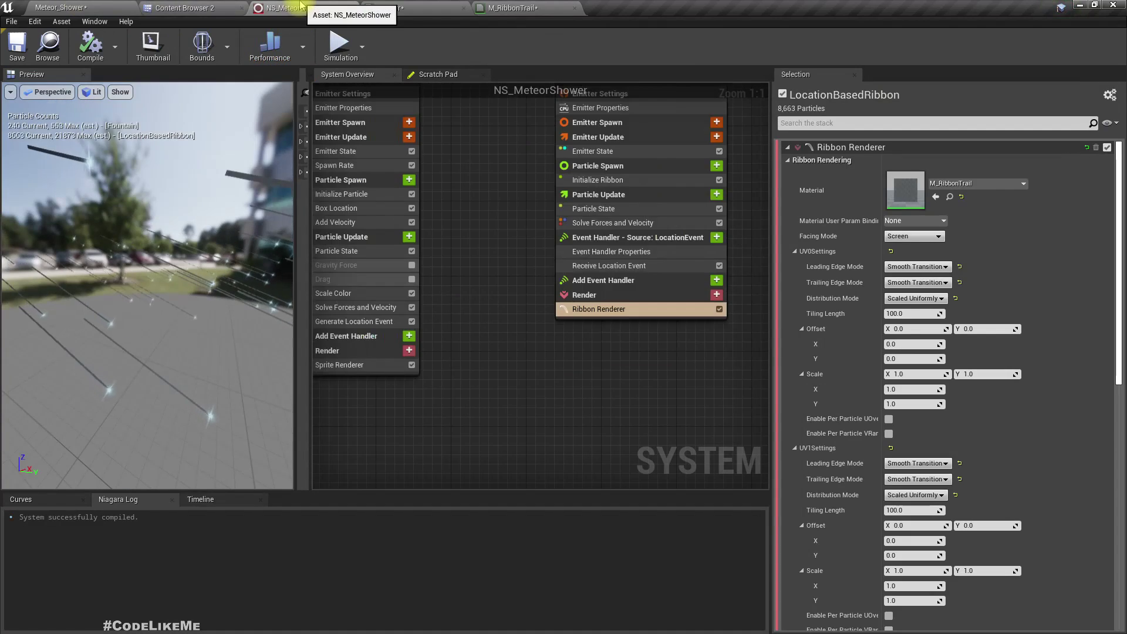
View the meteor shower full-window in the Meteor_Shower level, then open NS_MeteorShower
left_click(47, 8)
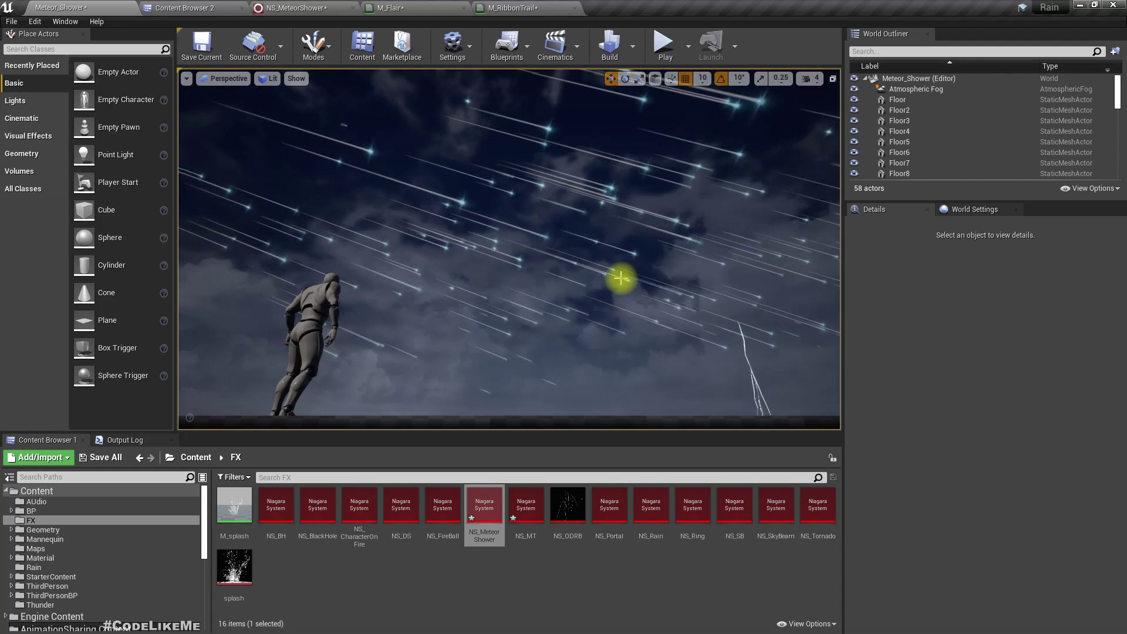
key("F11")
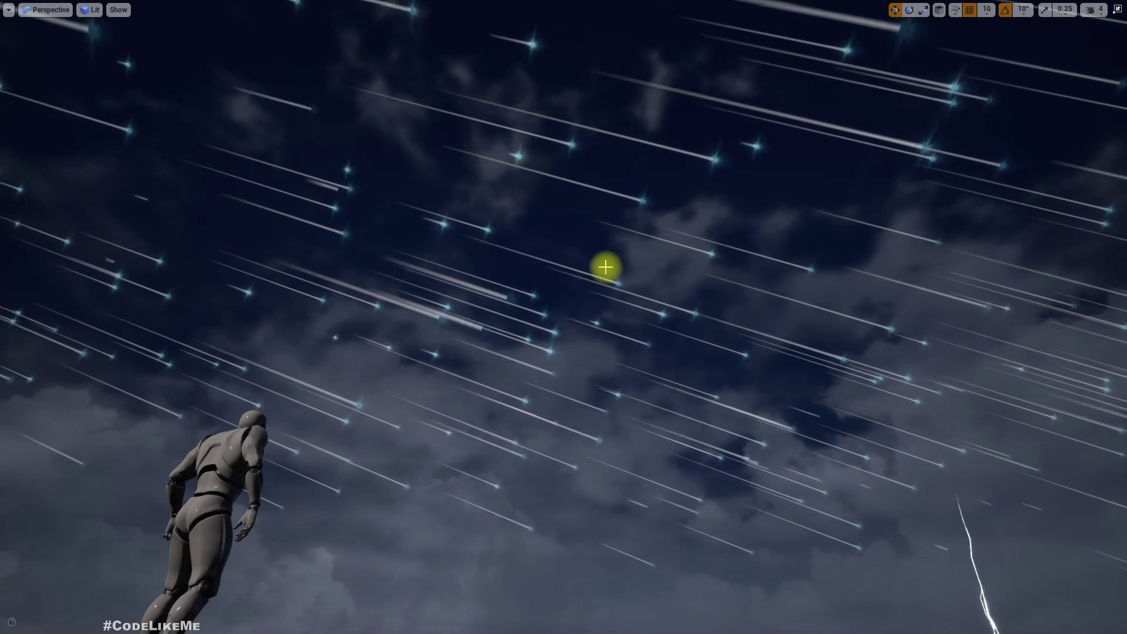
key("F11")
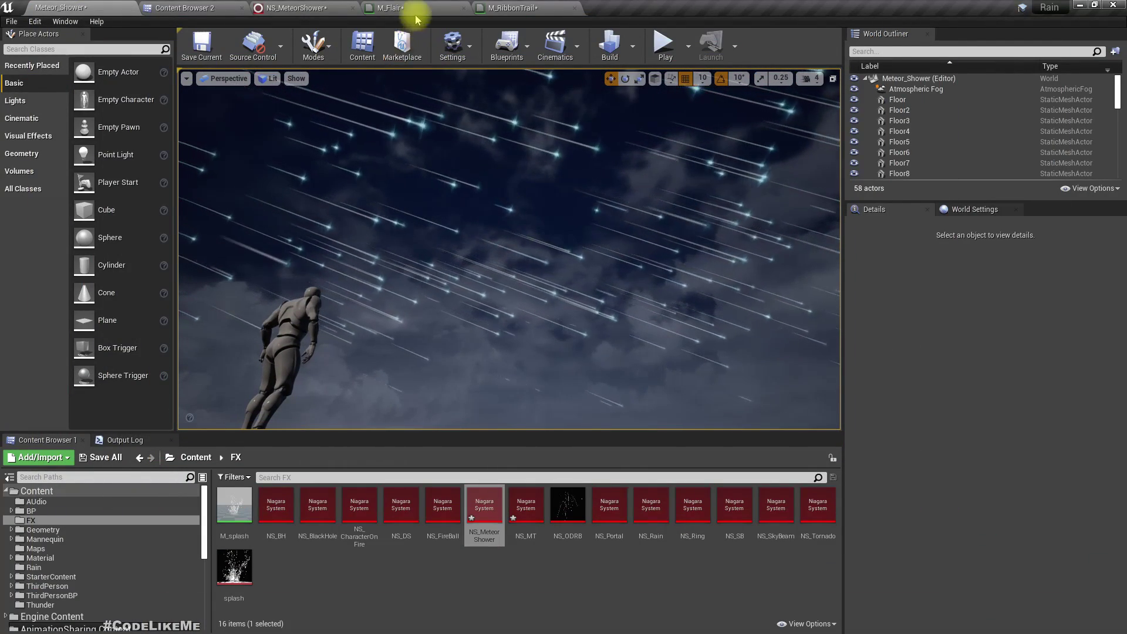
left_click(297, 8)
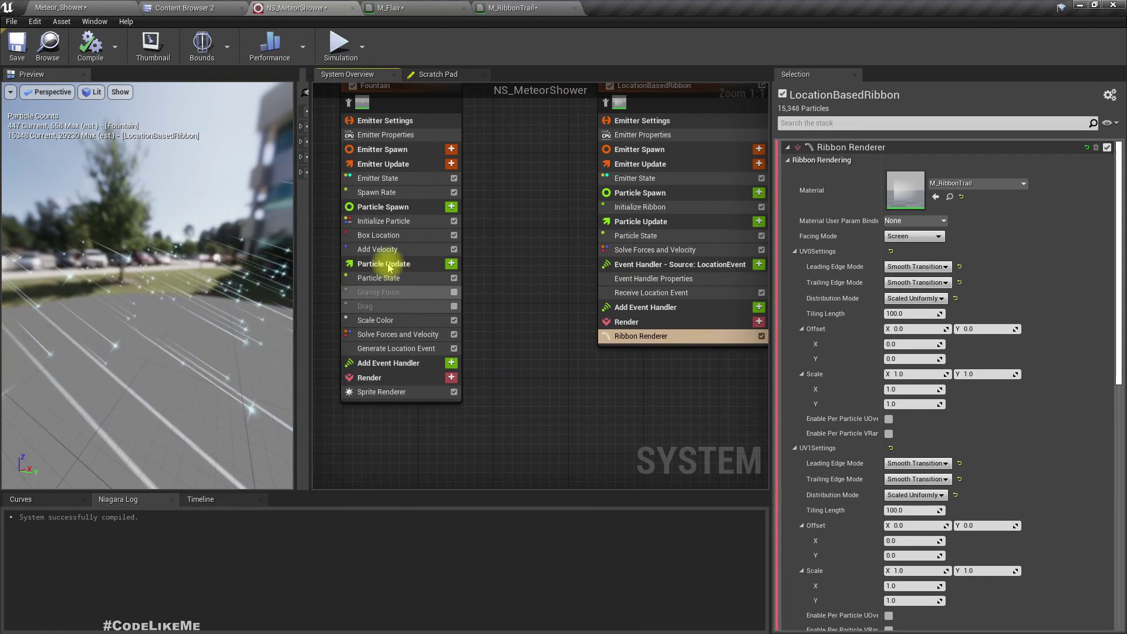
Paste Fountain's light-blue particle colour into Initialize Ribbon's Color and set its alpha to 0.2
left_click(397, 227)
right_click(836, 228)
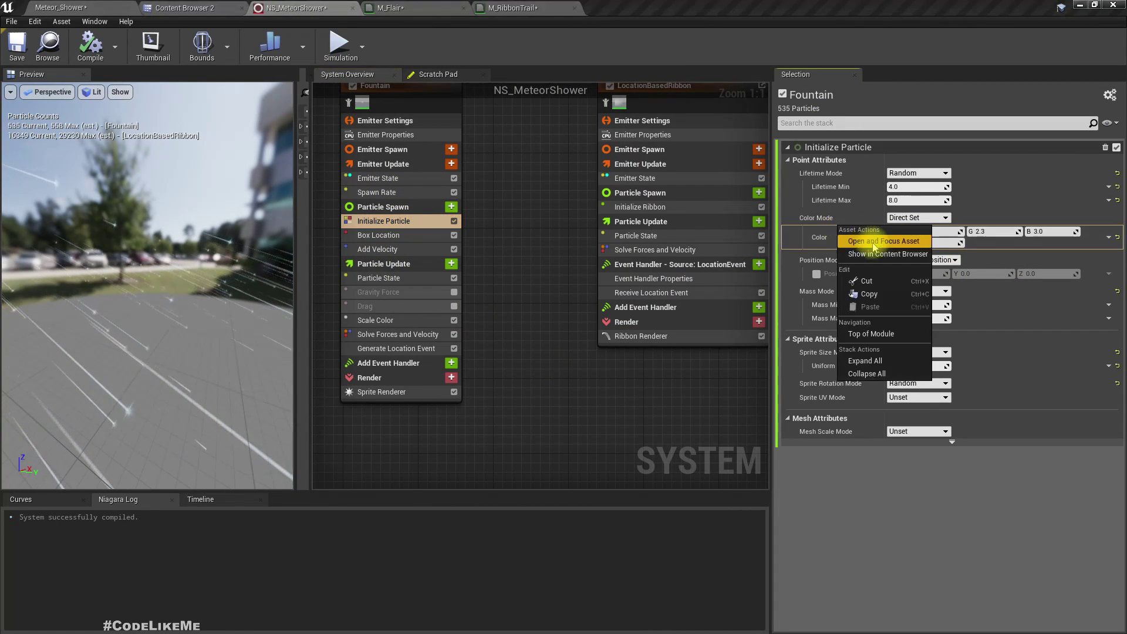
left_click(869, 294)
left_click(646, 208)
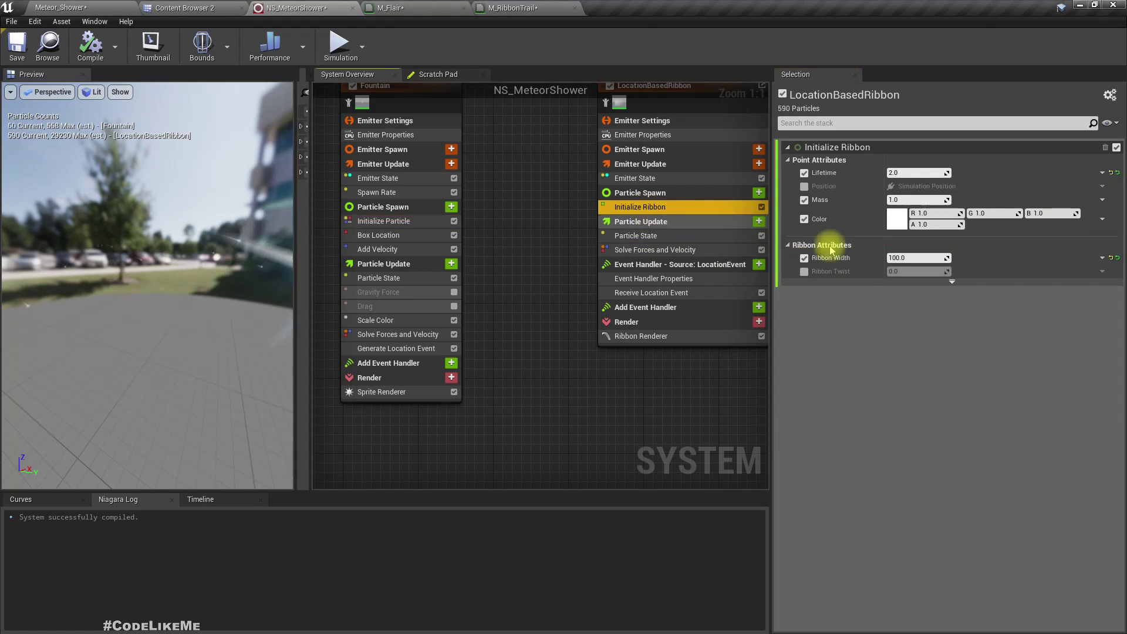
right_click(857, 228)
left_click(887, 302)
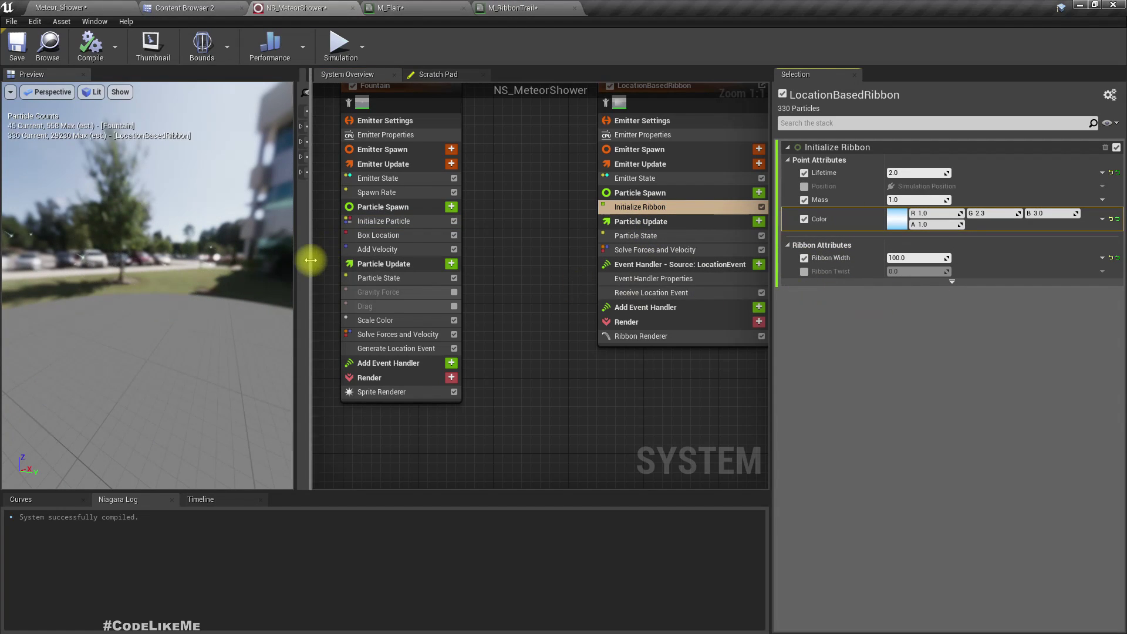
left_click(59, 7)
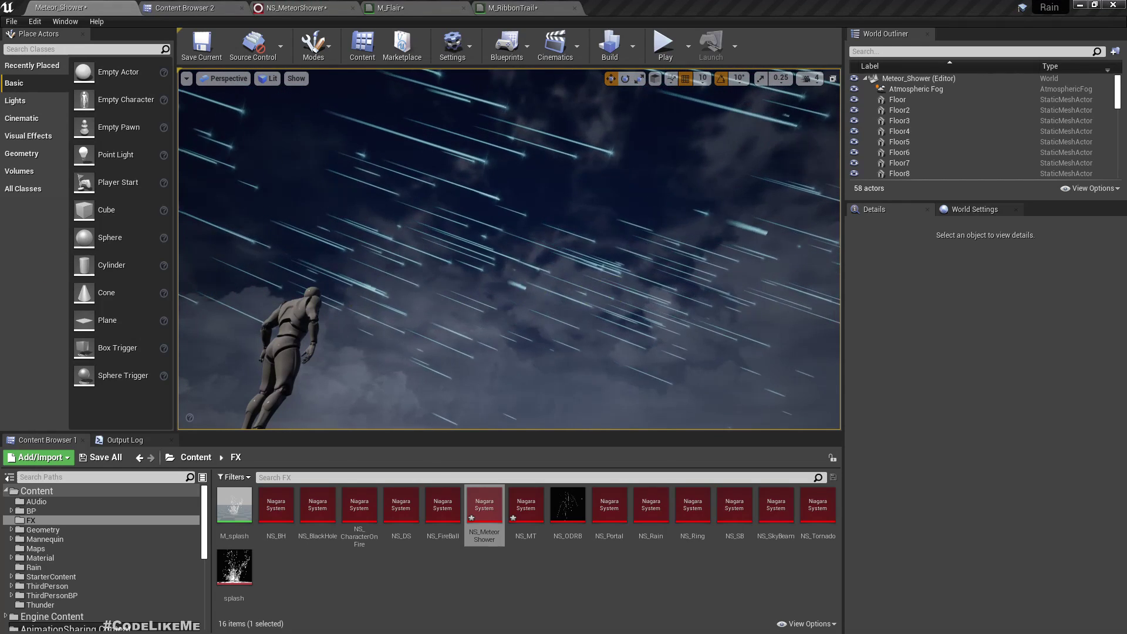
right_click_drag(609, 290, 610, 316)
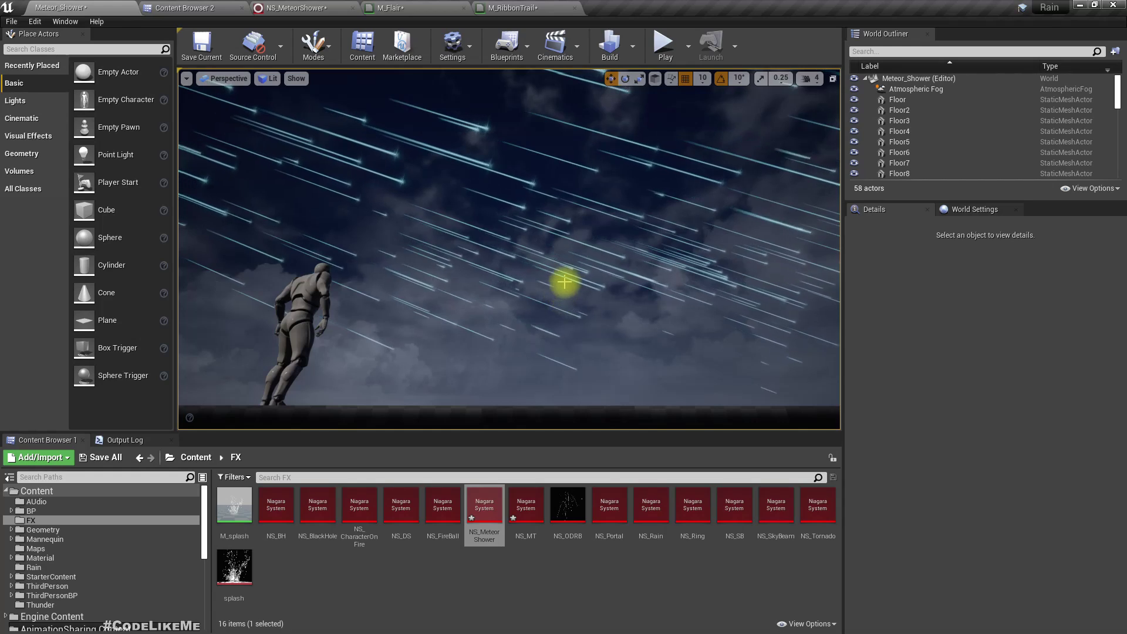
left_click(320, 7)
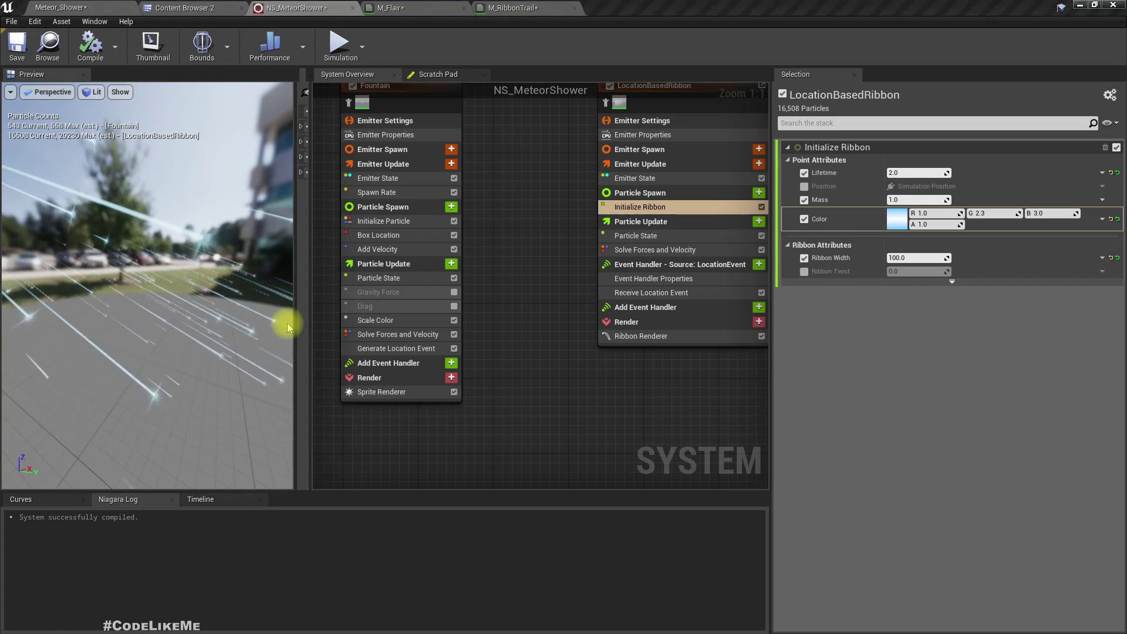
left_click(933, 225)
type("0.2")
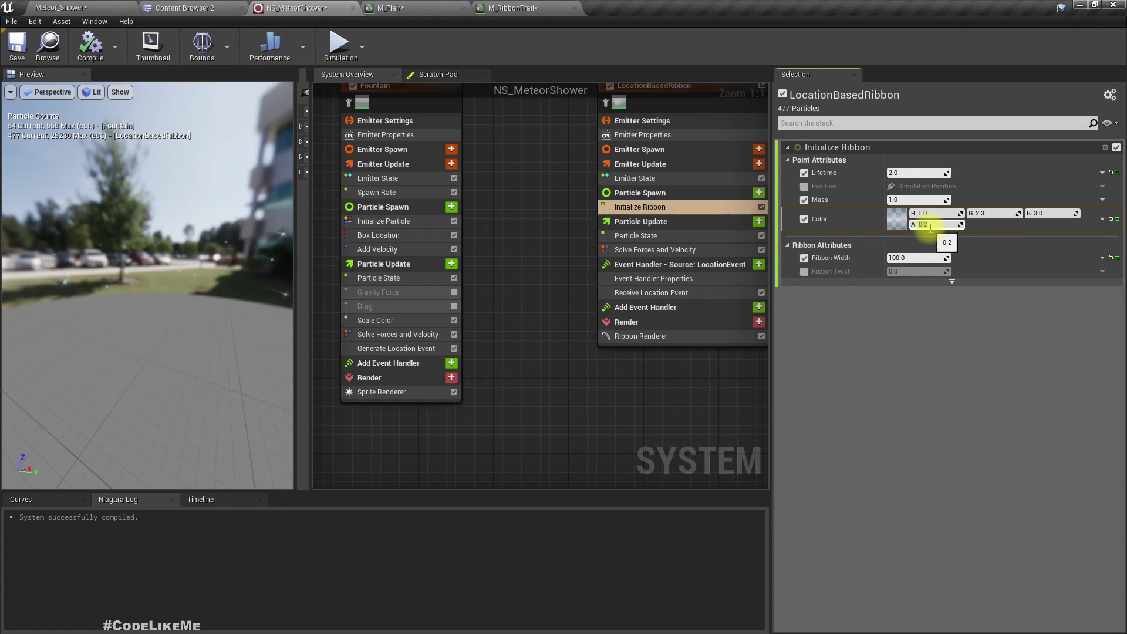
left_click(57, 8)
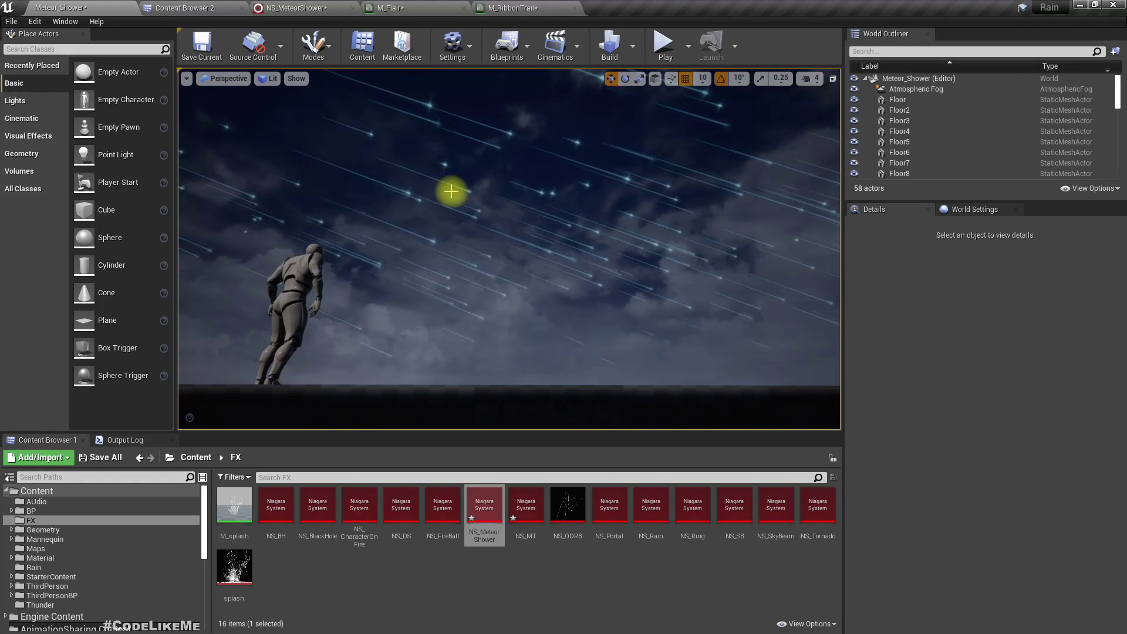
Raise the ribbon colour's brightness (V) to 10 and preview the trails
left_click(289, 7)
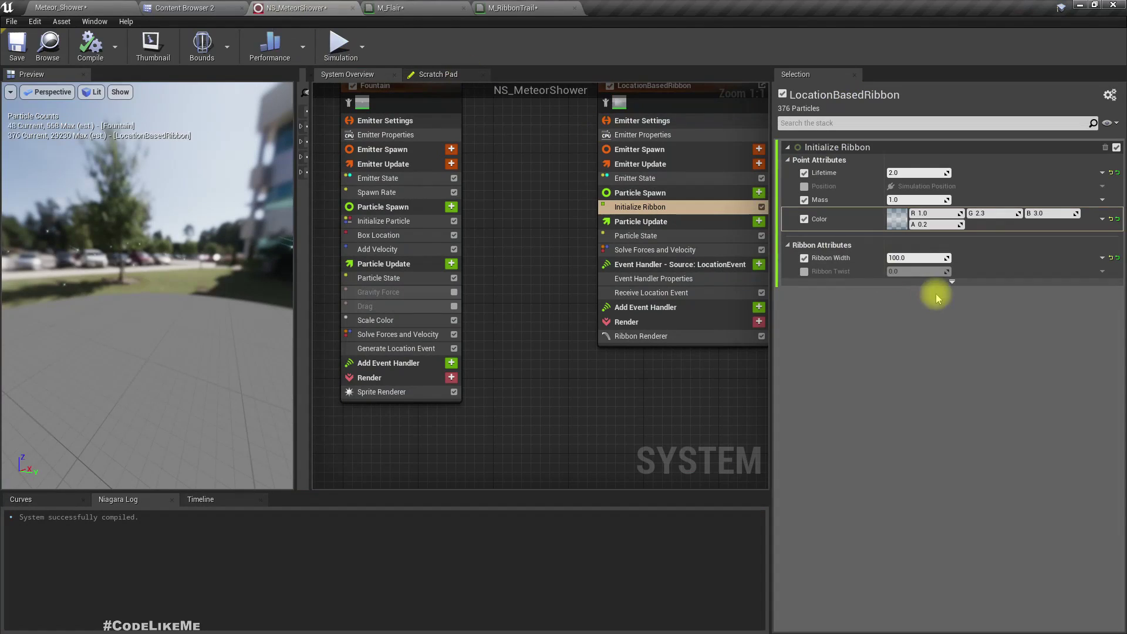
left_click(896, 218)
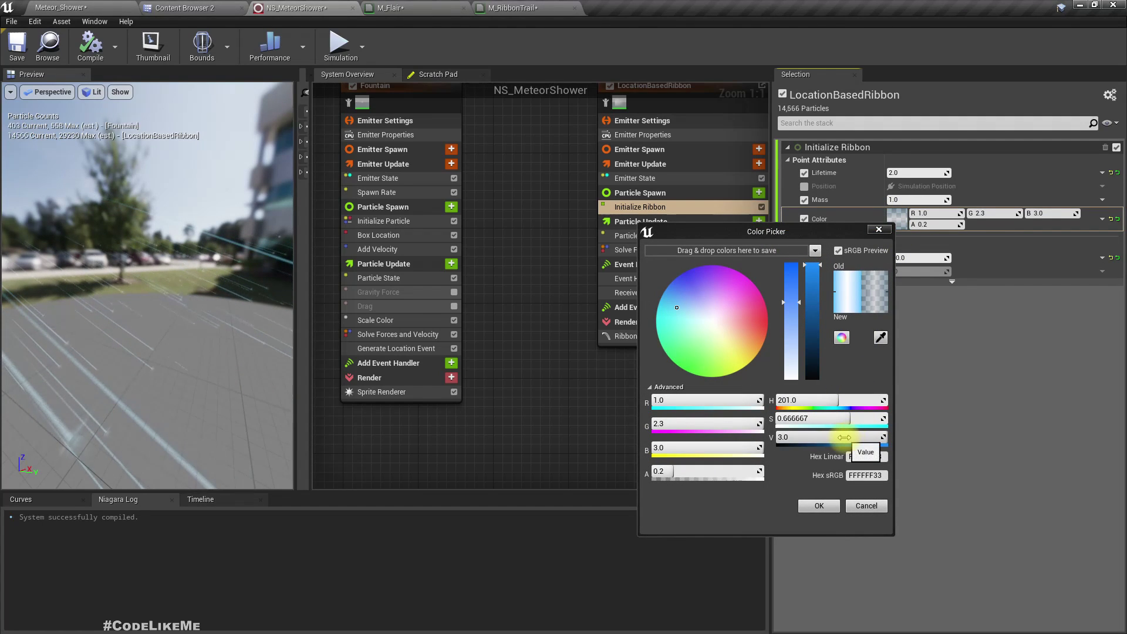
key("Escape")
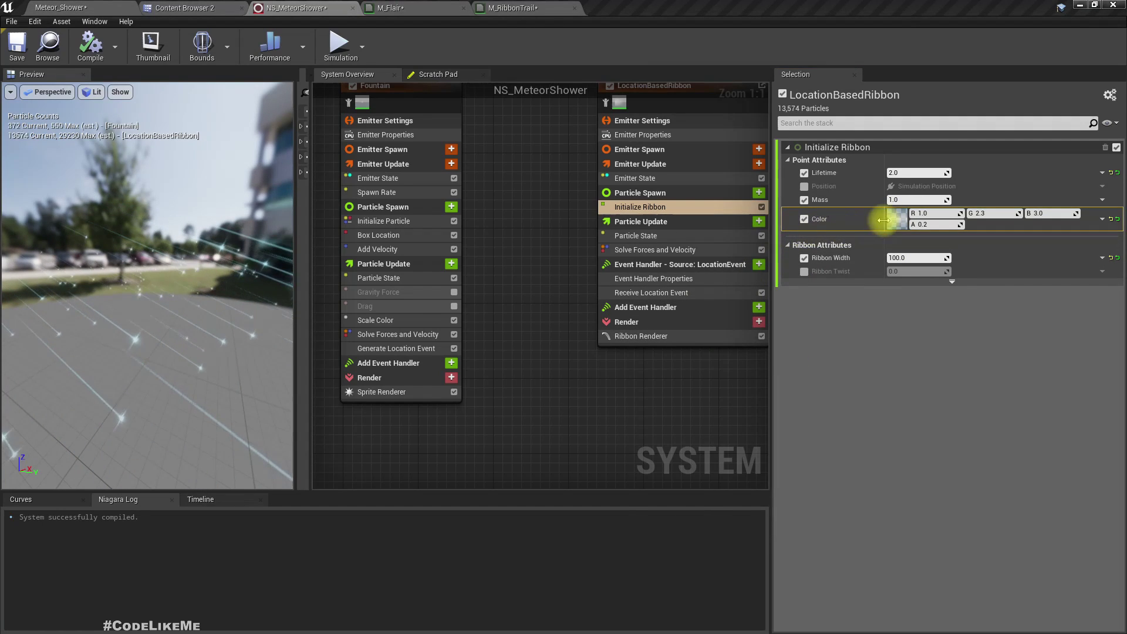
left_click(905, 217)
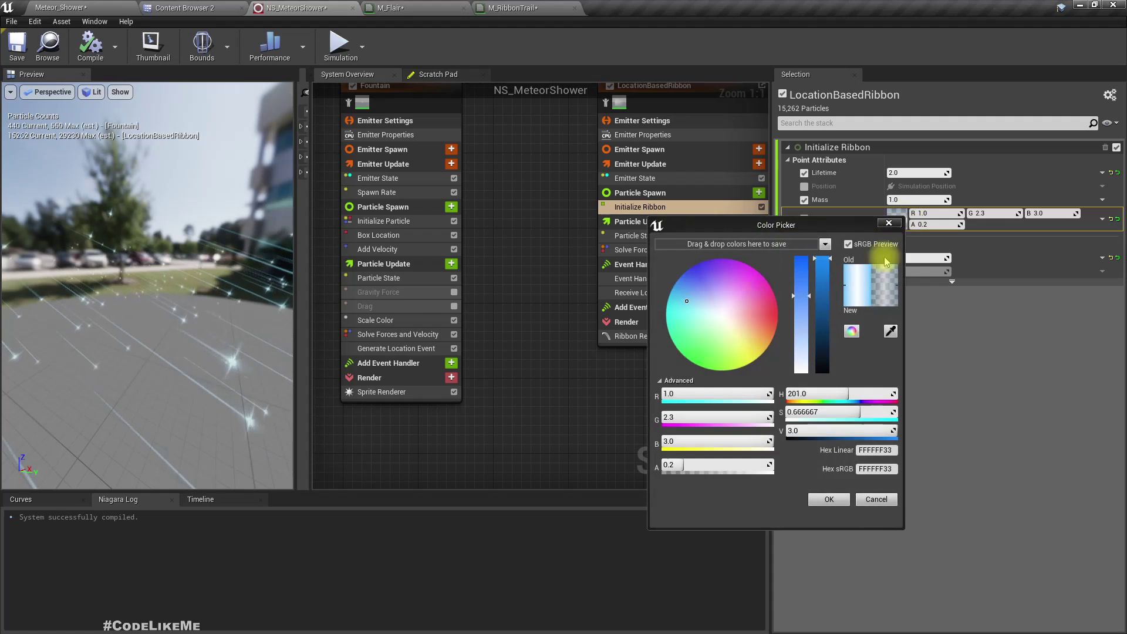
left_click(815, 432)
type("1")
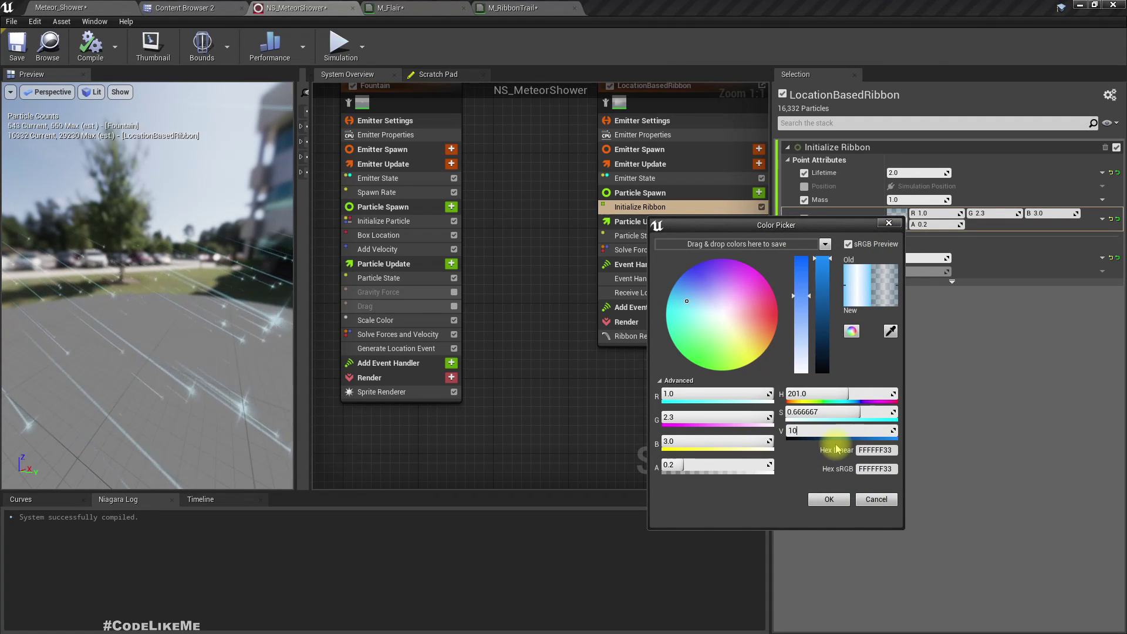
type("0")
key("Return")
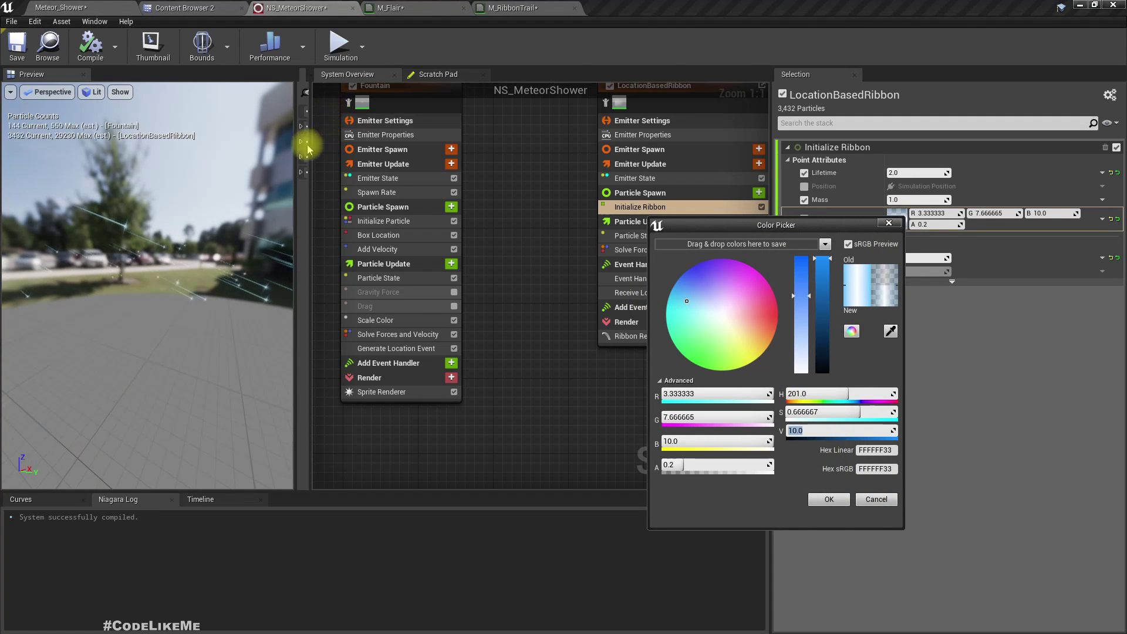
left_click(65, 7)
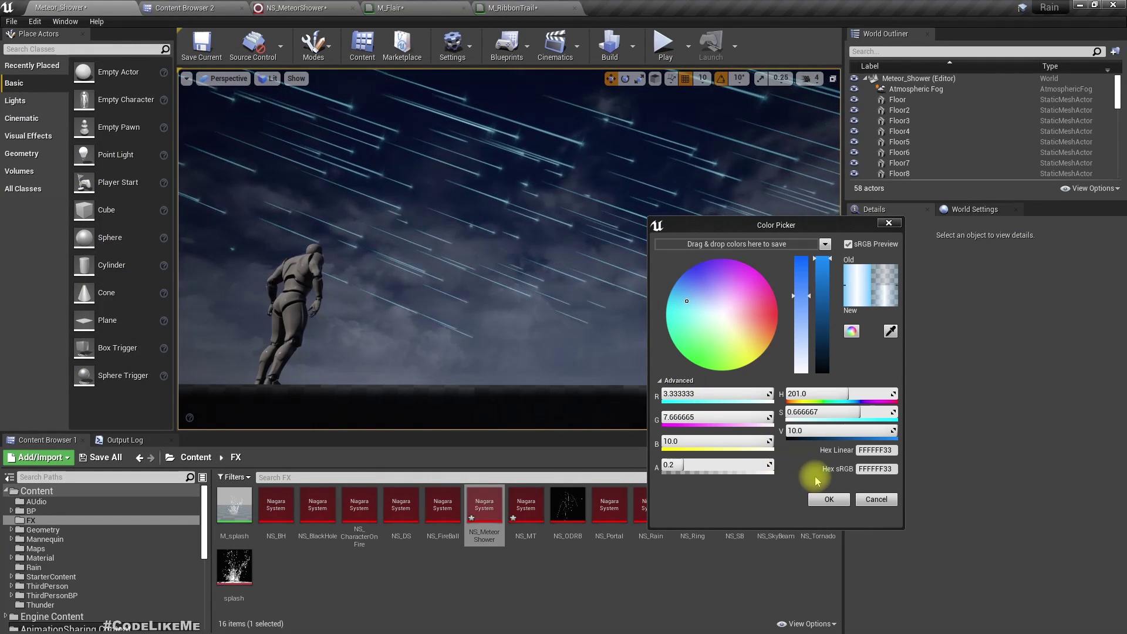
left_click(832, 498)
left_click(832, 498)
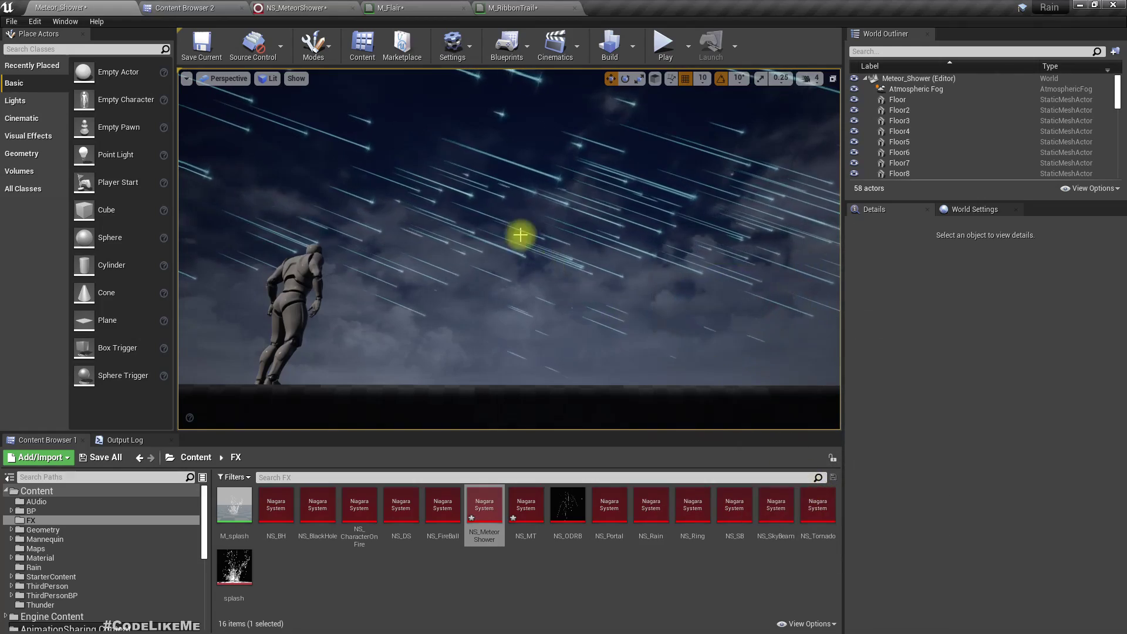
right_click_drag(550, 262, 581, 269)
right_click_drag(503, 223, 505, 219)
key("F11")
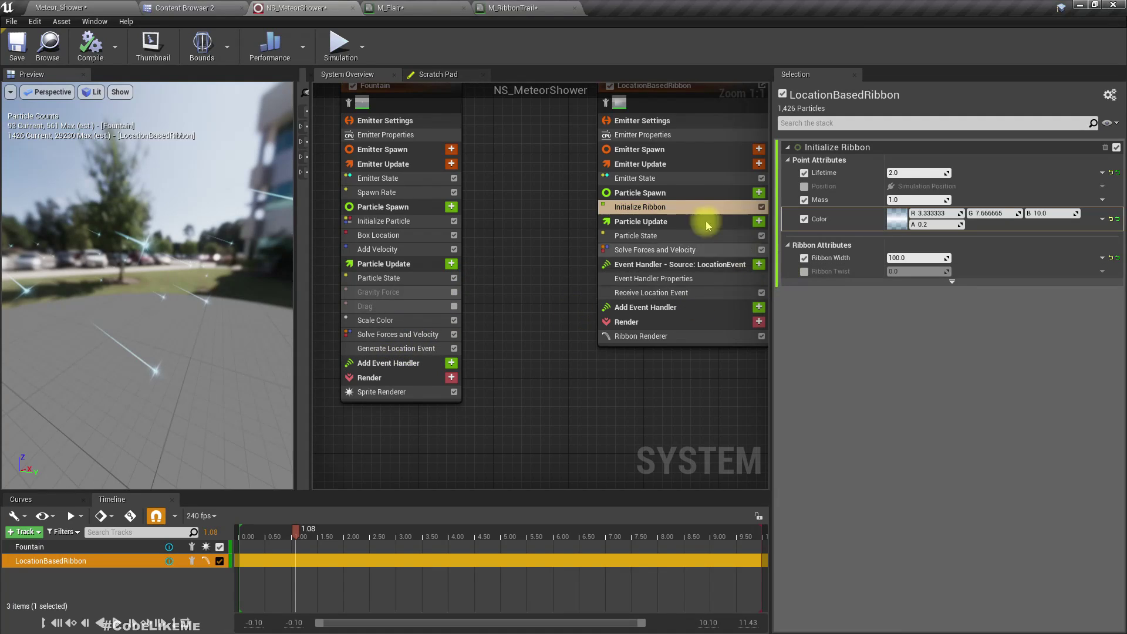
Raise Fountain's flare particle colour brightness (V) to 5
left_click(385, 220)
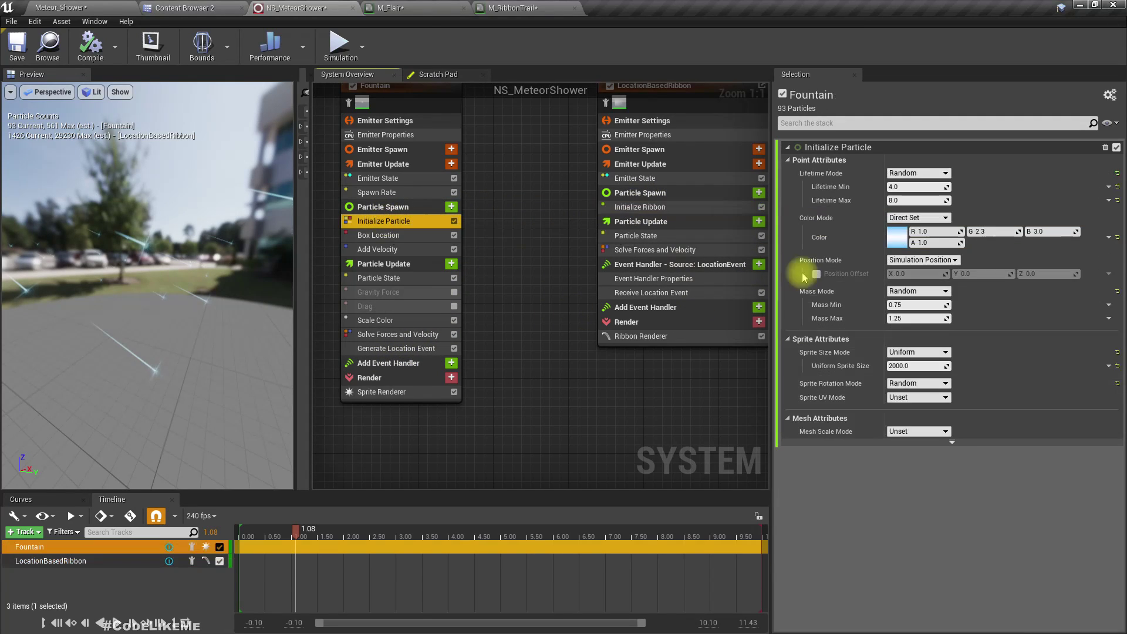
left_click(897, 241)
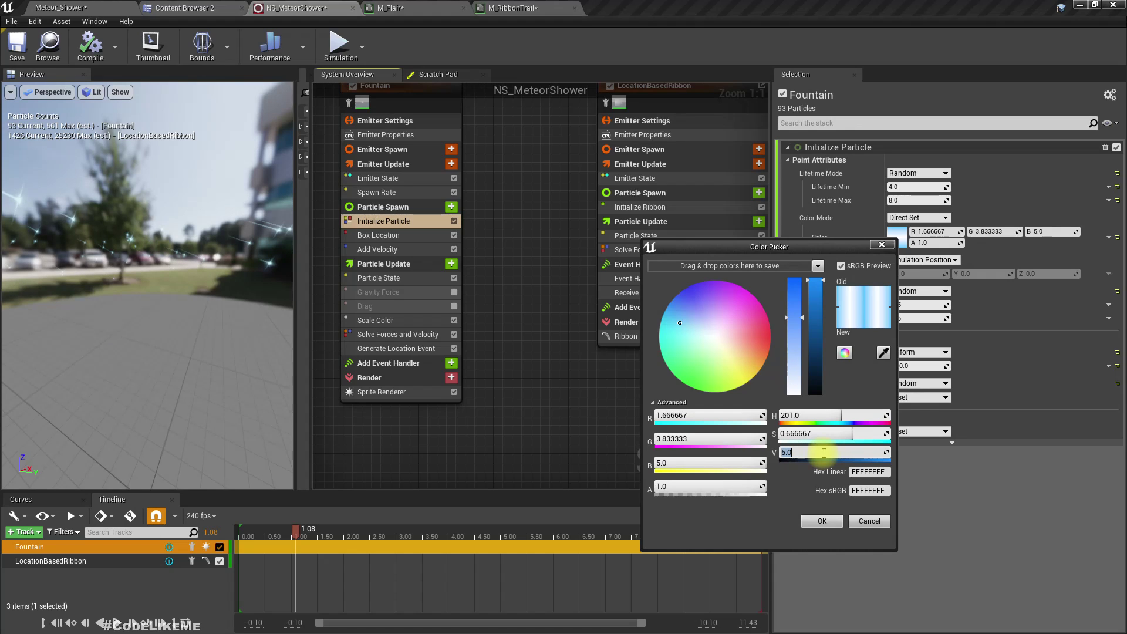
left_click(102, 7)
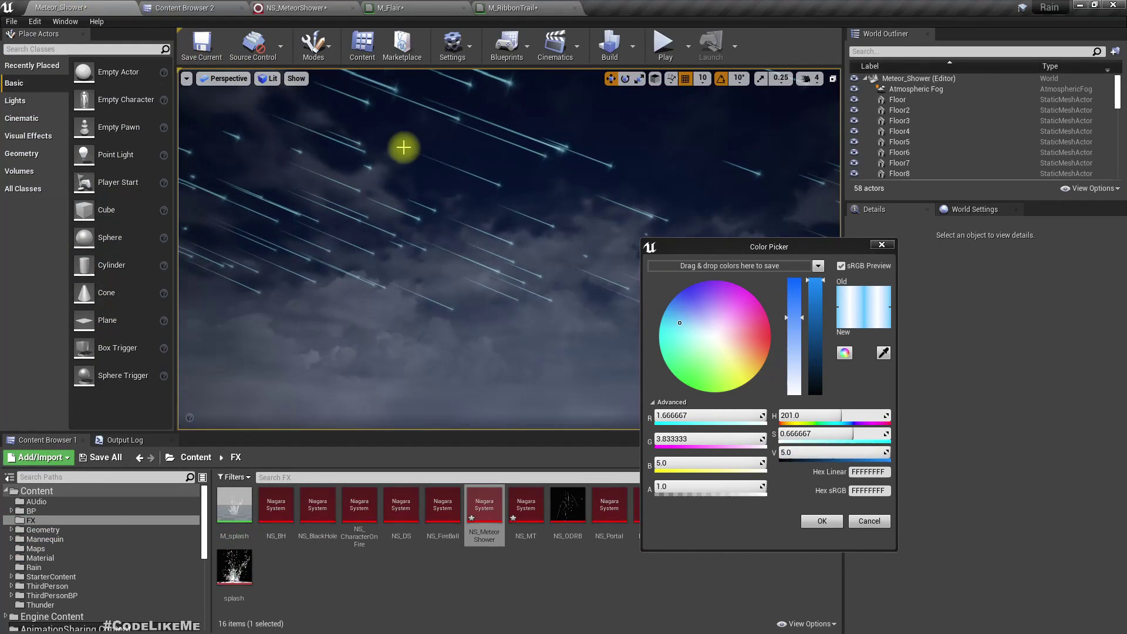
left_click(819, 519)
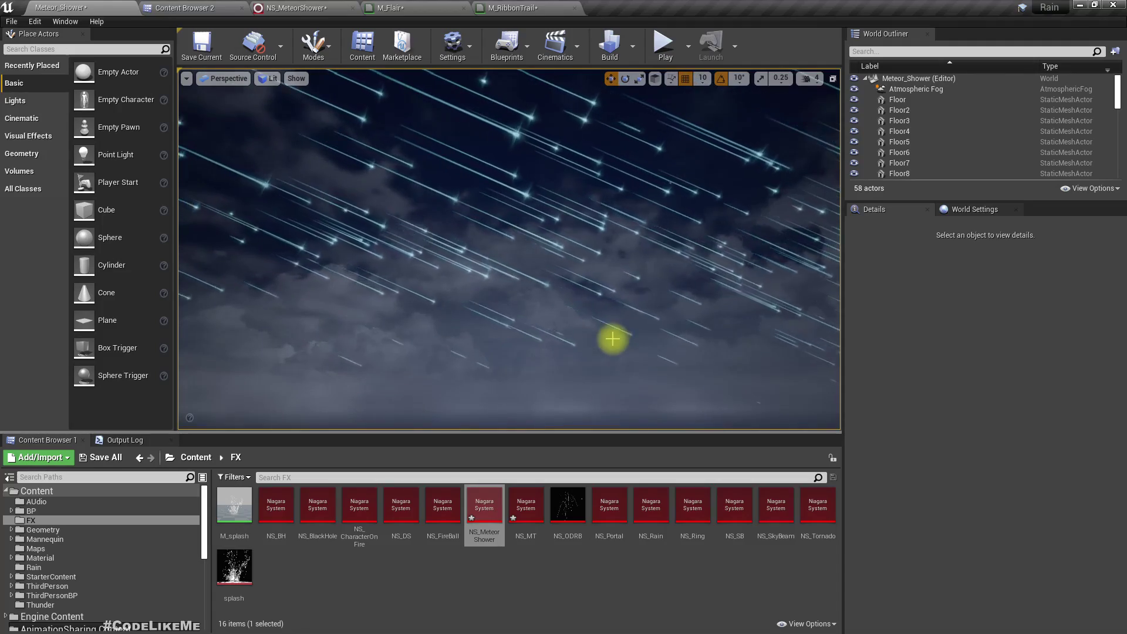
Play-test the level full-window, then look up at the meteors across the sky
key("F11")
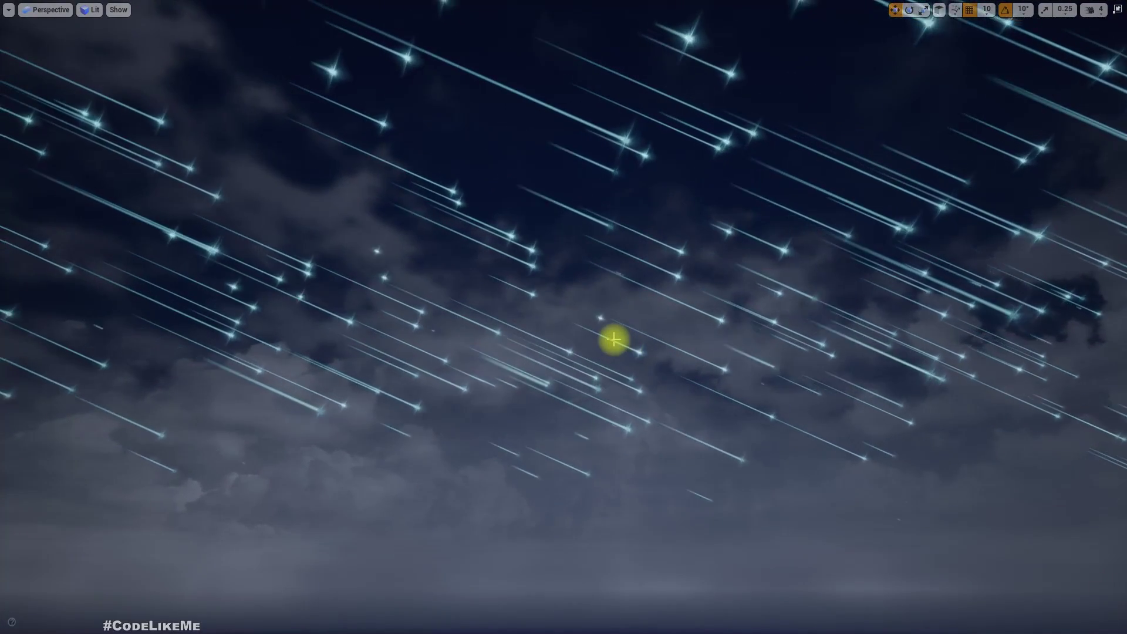
right_click_drag(614, 340, 933, 466)
key("alt+p")
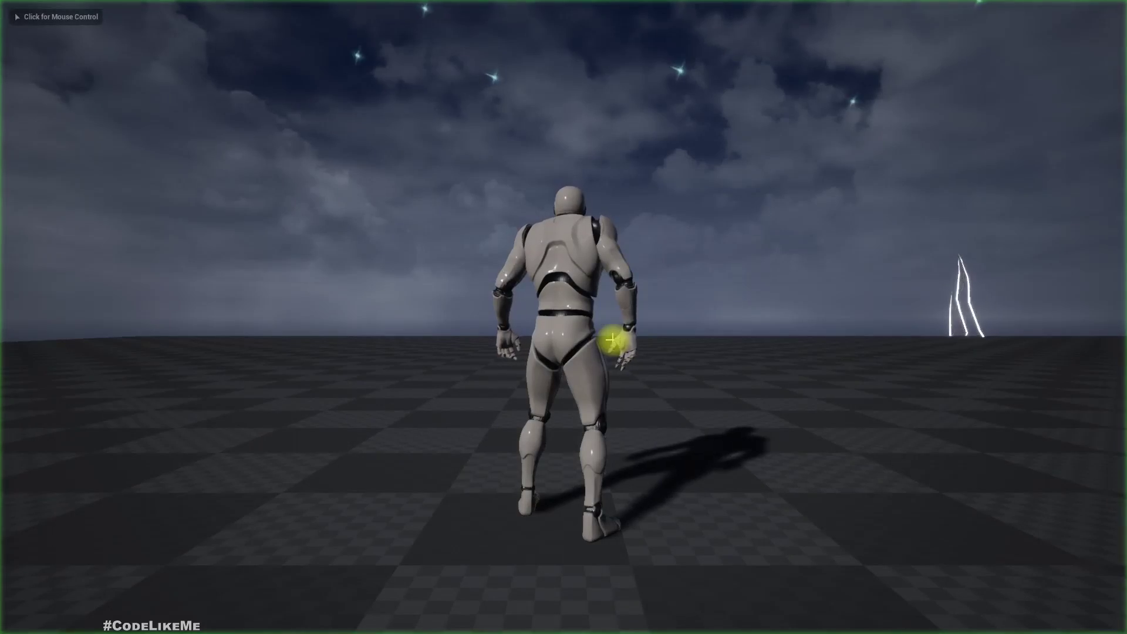
left_click(615, 341)
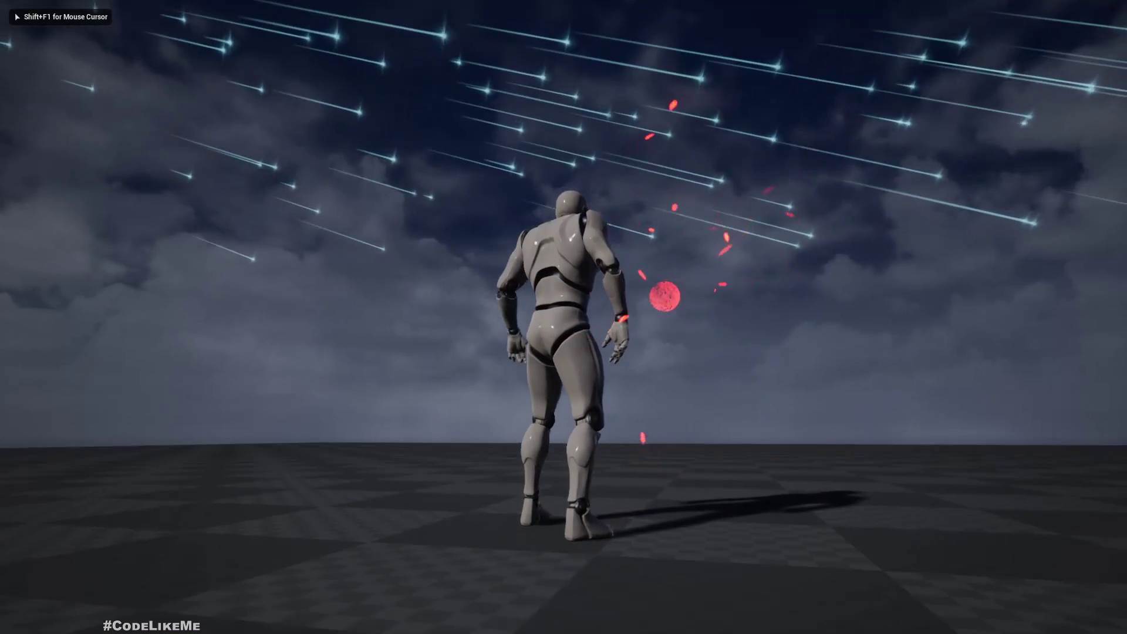
key("d")
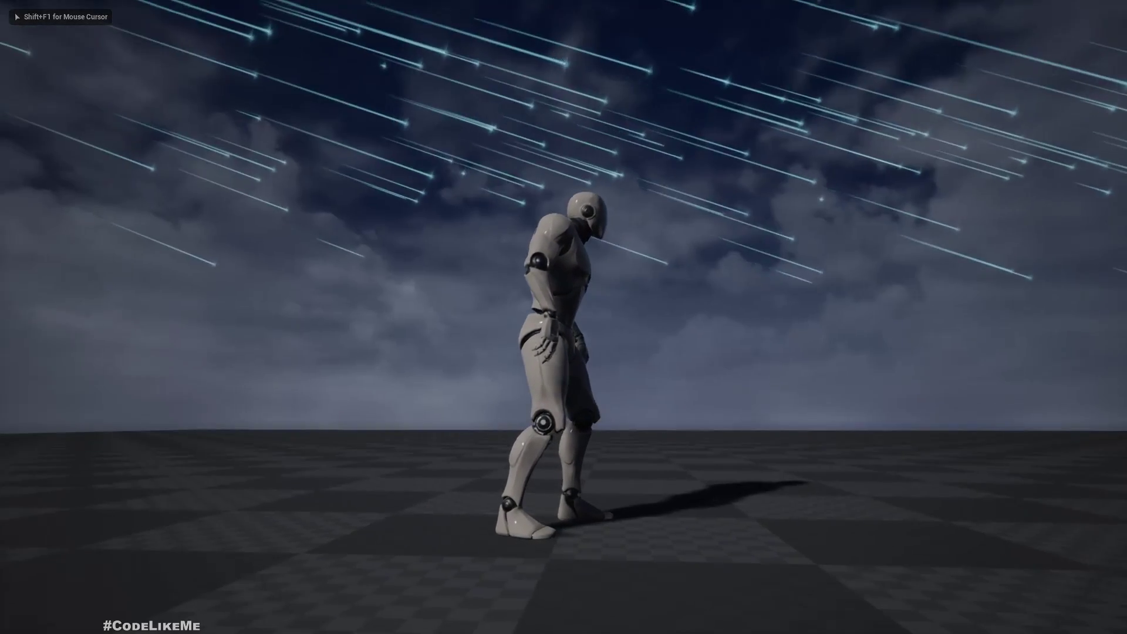
key("Escape")
mouse_move(665, 313)
right_mouse_down()
mouse_move(792, 298)
mouse_move(713, 283)
mouse_move(713, 273)
mouse_move(685, 295)
mouse_move(563, 223)
right_mouse_up()
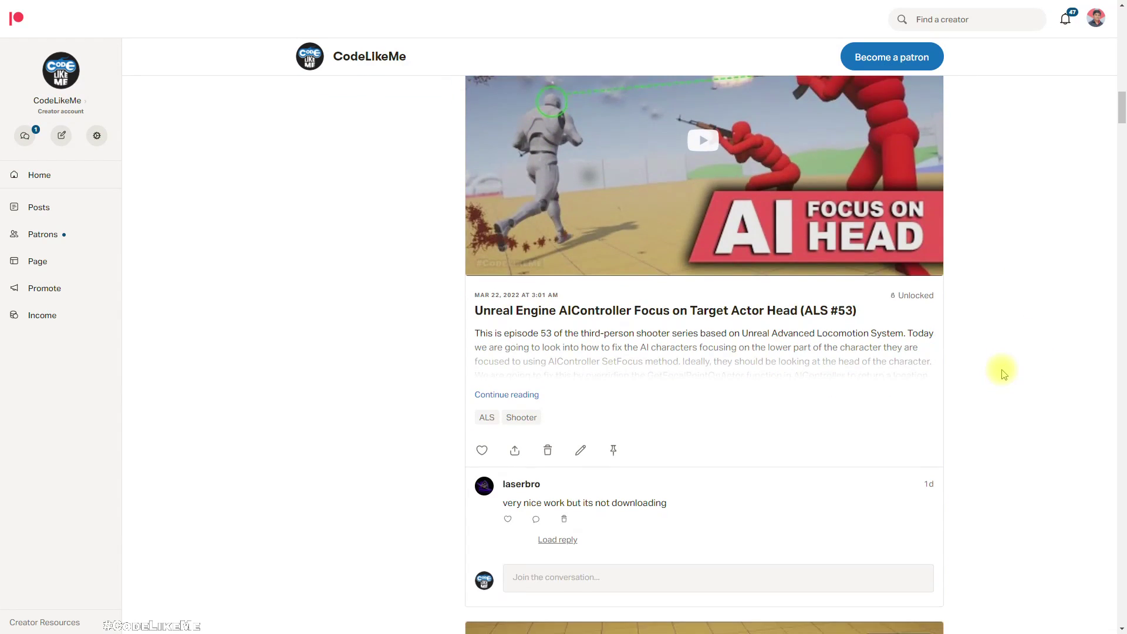
Scroll the Patreon post feed down to the Advanced Team AI coordinated attack post
scroll(1001, 373, "down", 19)
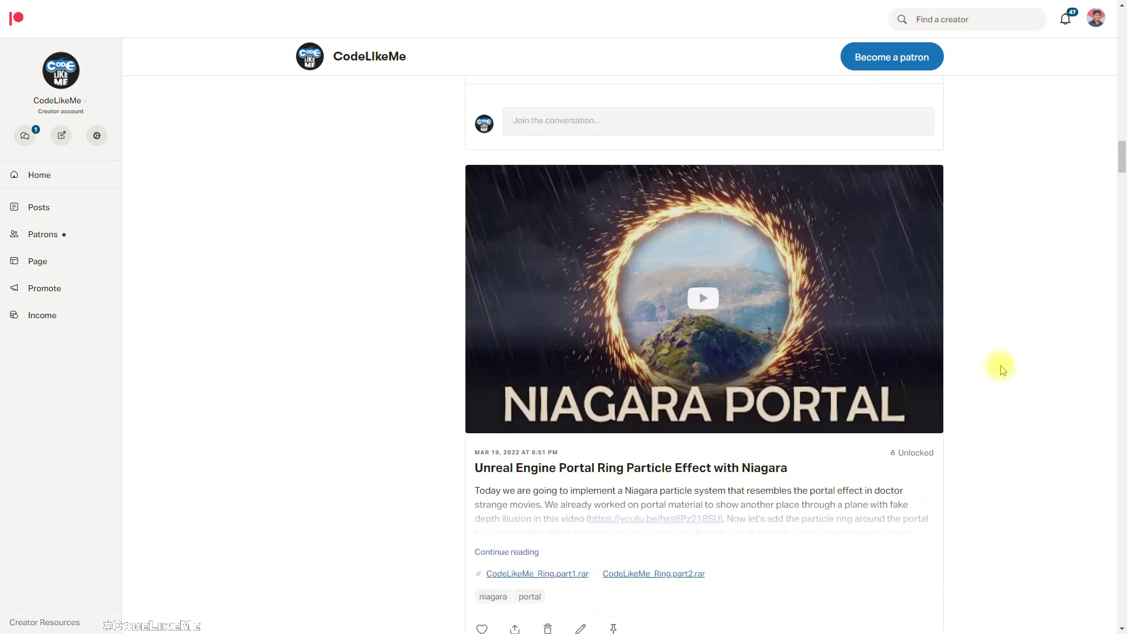